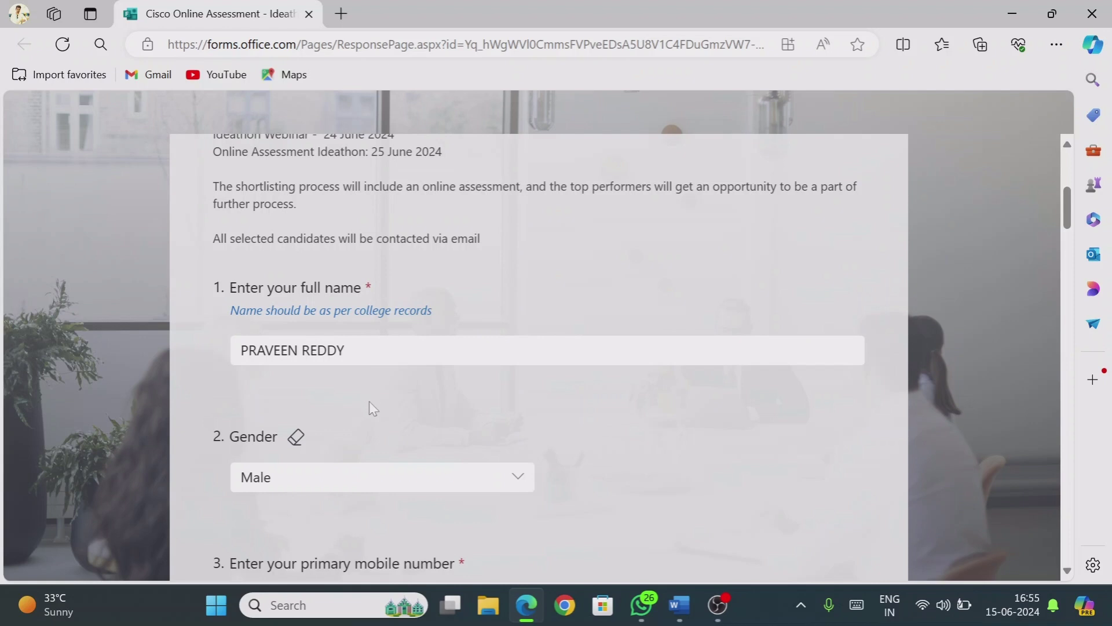
# Choose Male as the answer to the Gender question in the registration form
pyautogui.scroll(-1, 783, 432)
pyautogui.scroll(-3, 516, 437)
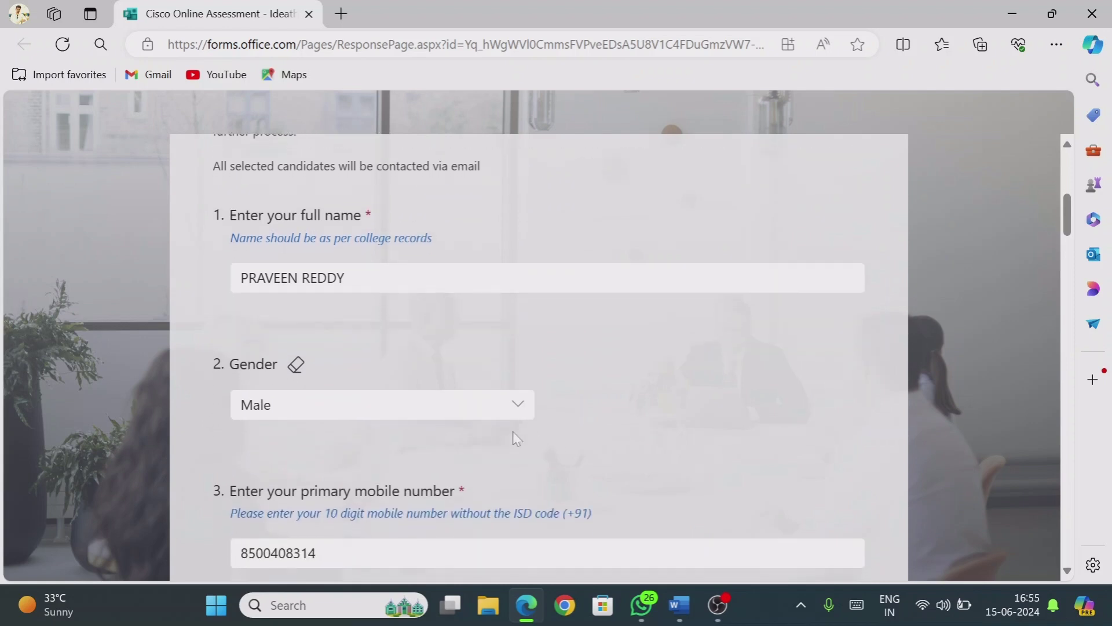
pyautogui.click(516, 375)
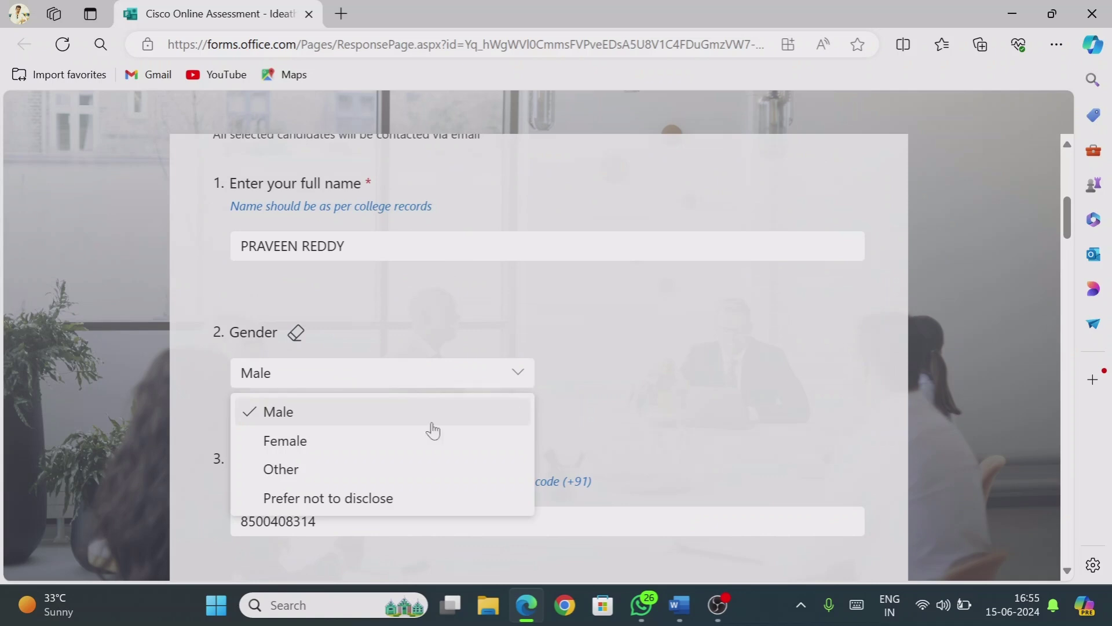
pyautogui.click(333, 417)
pyautogui.press('Return')
pyautogui.press('Escape')
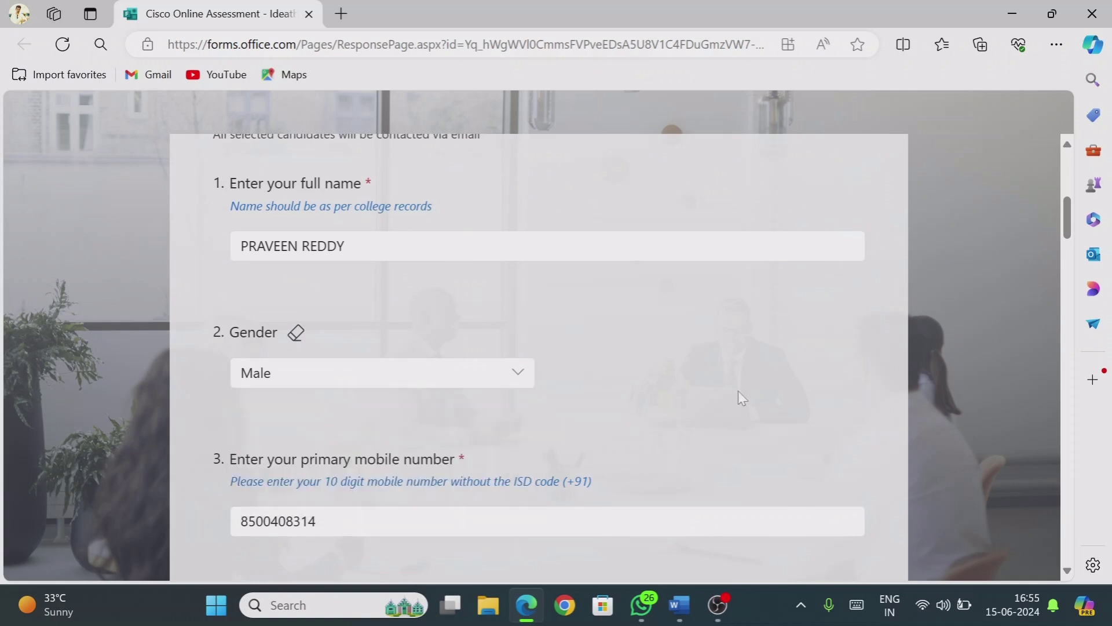
# Review the primary and secondary mobile number answers and the personal and college email ID answers
pyautogui.scroll(-4, 742, 417)
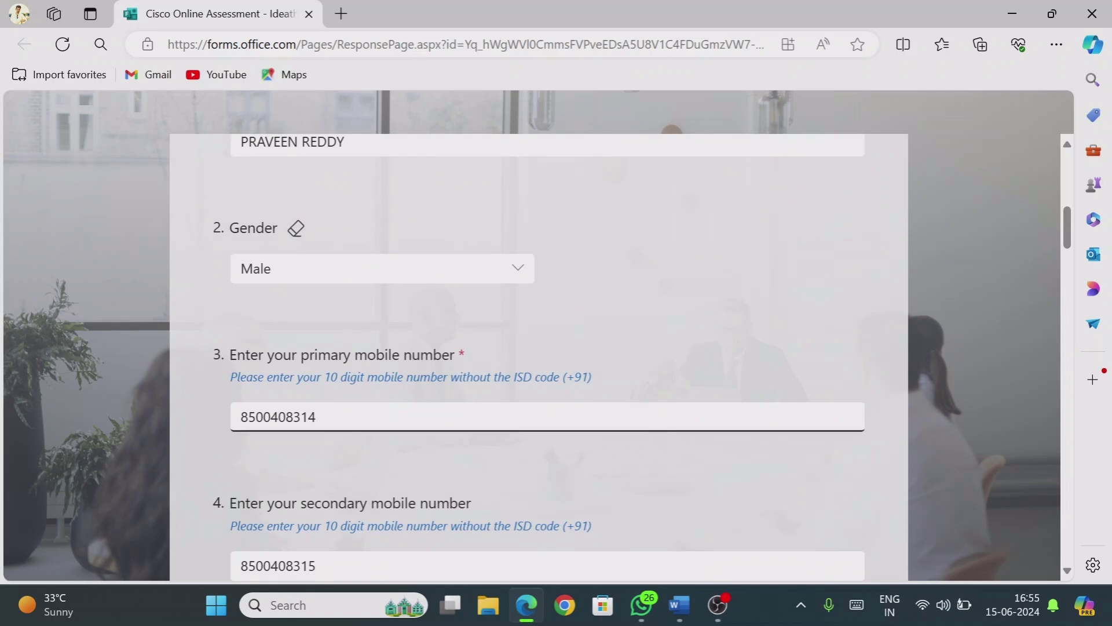
pyautogui.scroll(-3, 756, 478)
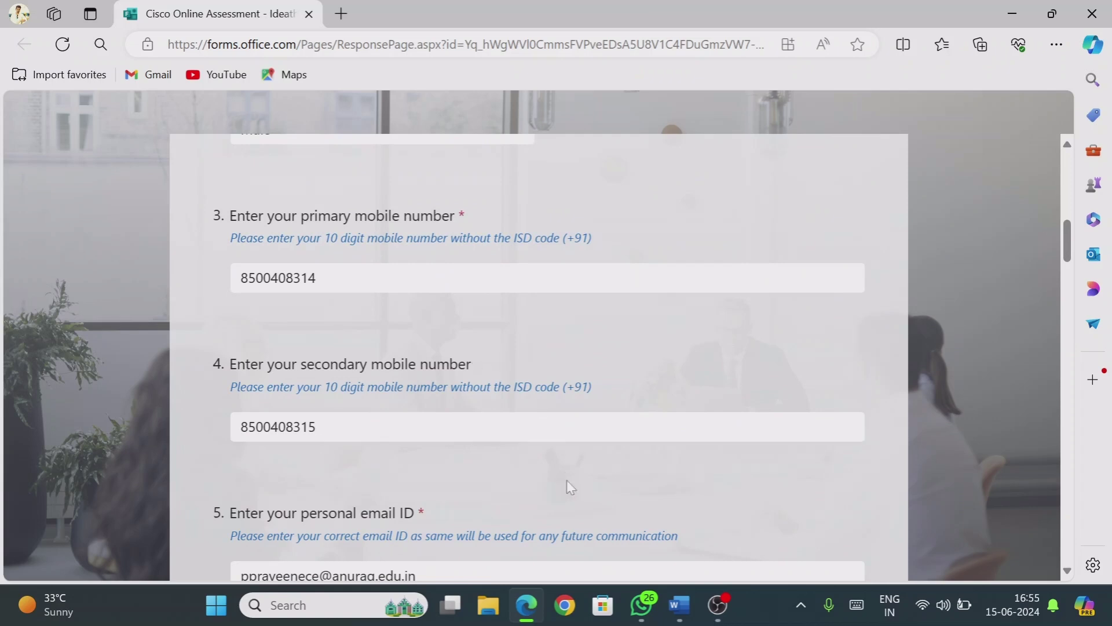
pyautogui.scroll(-1, 566, 482)
pyautogui.scroll(-1, 570, 487)
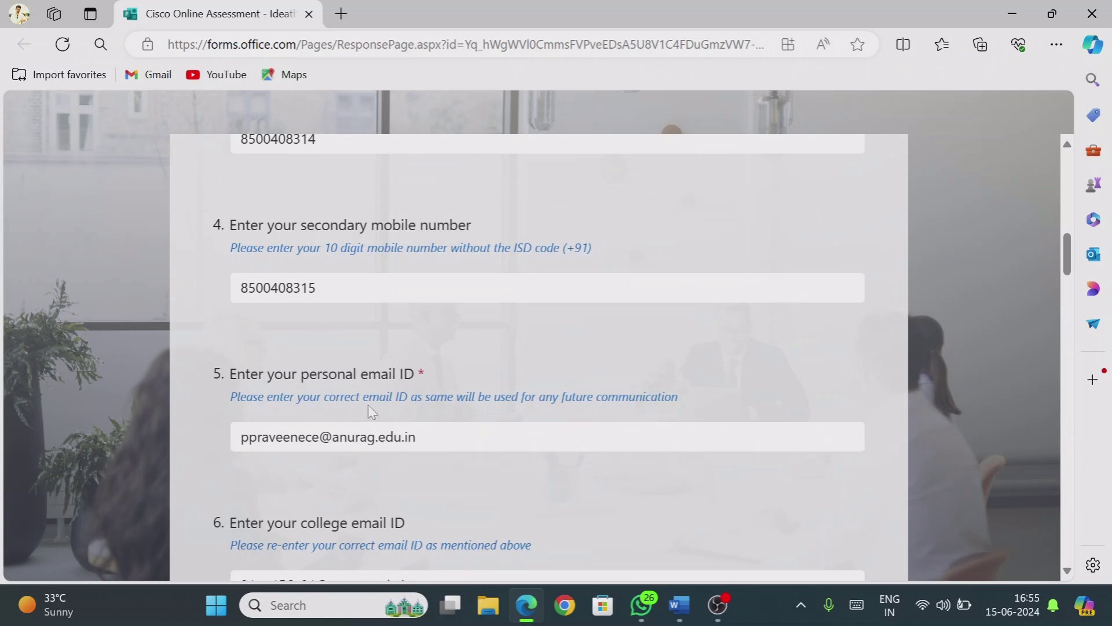
pyautogui.moveTo(249, 437); pyautogui.dragTo(416, 437)
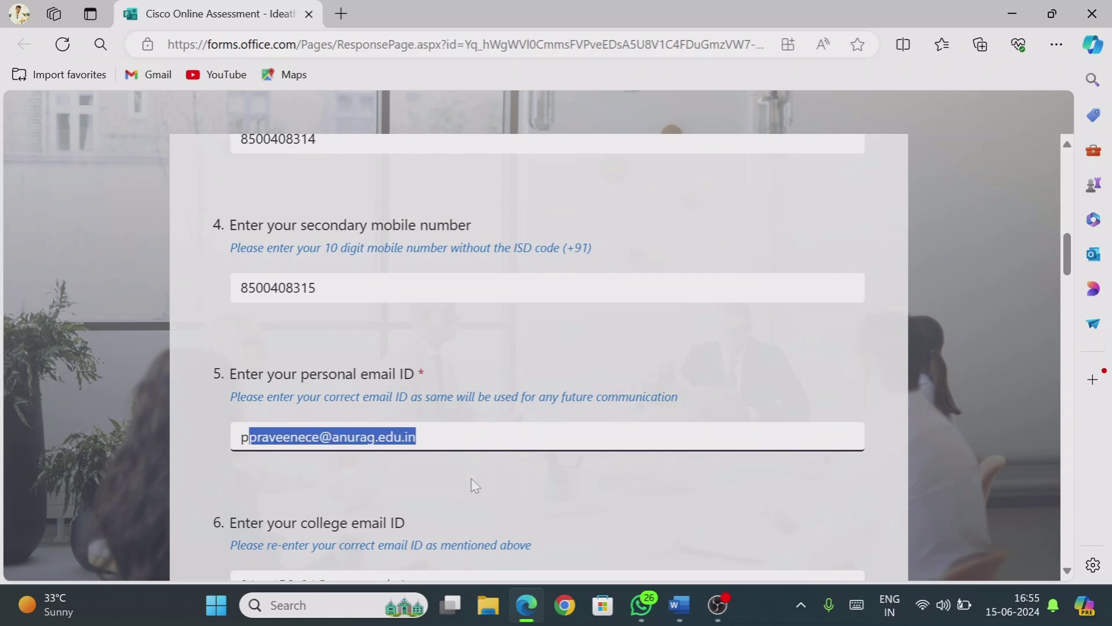
pyautogui.click(475, 486)
pyautogui.scroll(-2, 475, 487)
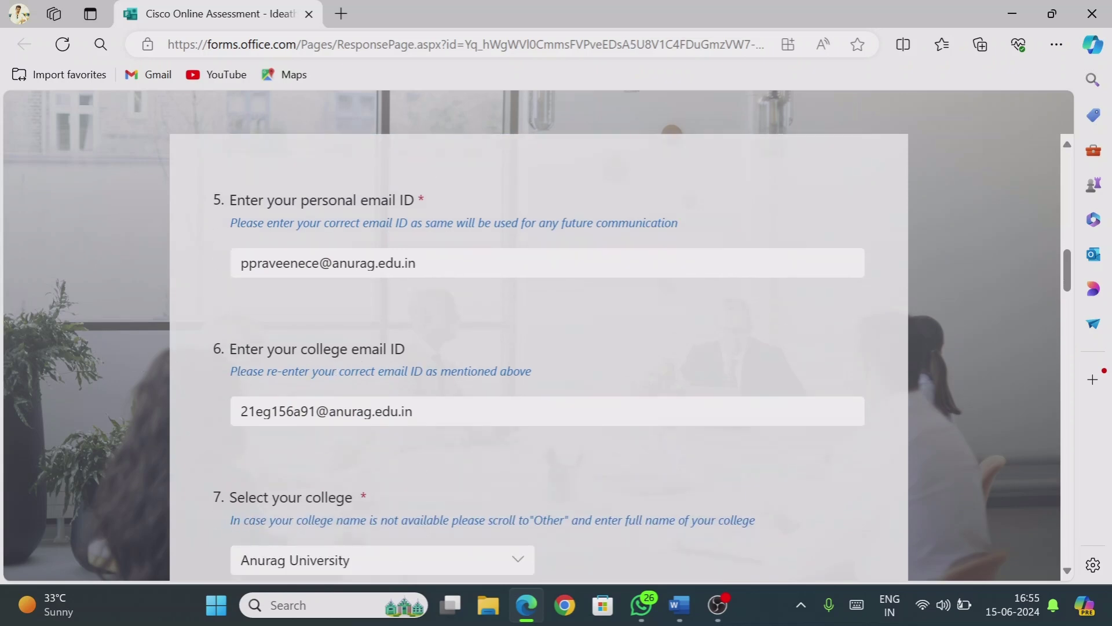
pyautogui.click(412, 412)
# Choose Anurag University as the college in question 7
pyautogui.scroll(-2, 375, 458)
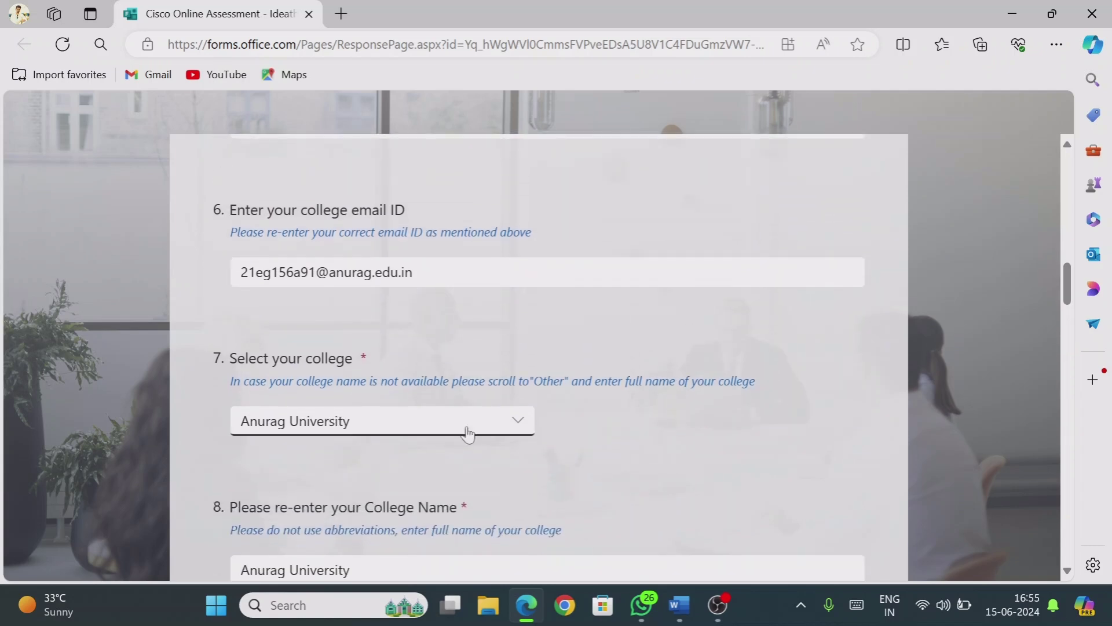
pyautogui.click(513, 434)
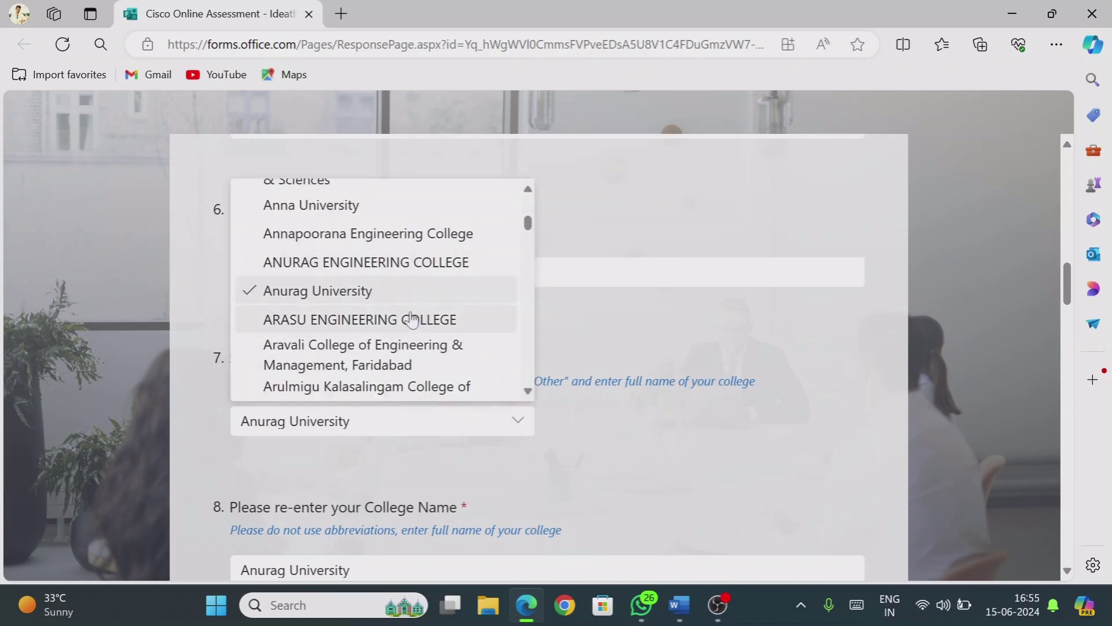
pyautogui.click(352, 301)
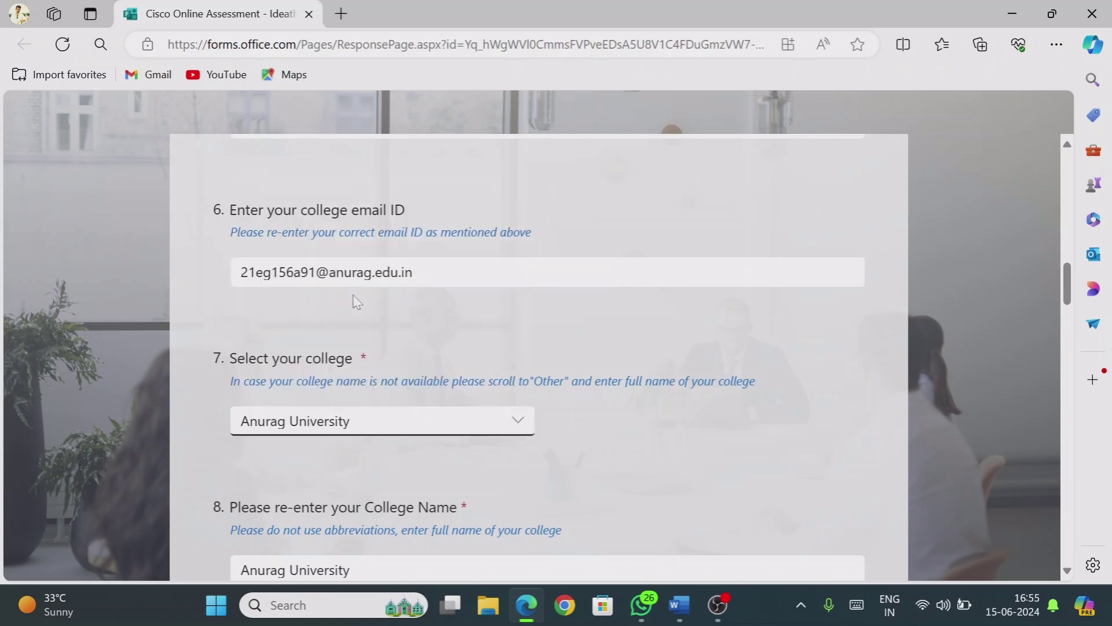
pyautogui.press('Return')
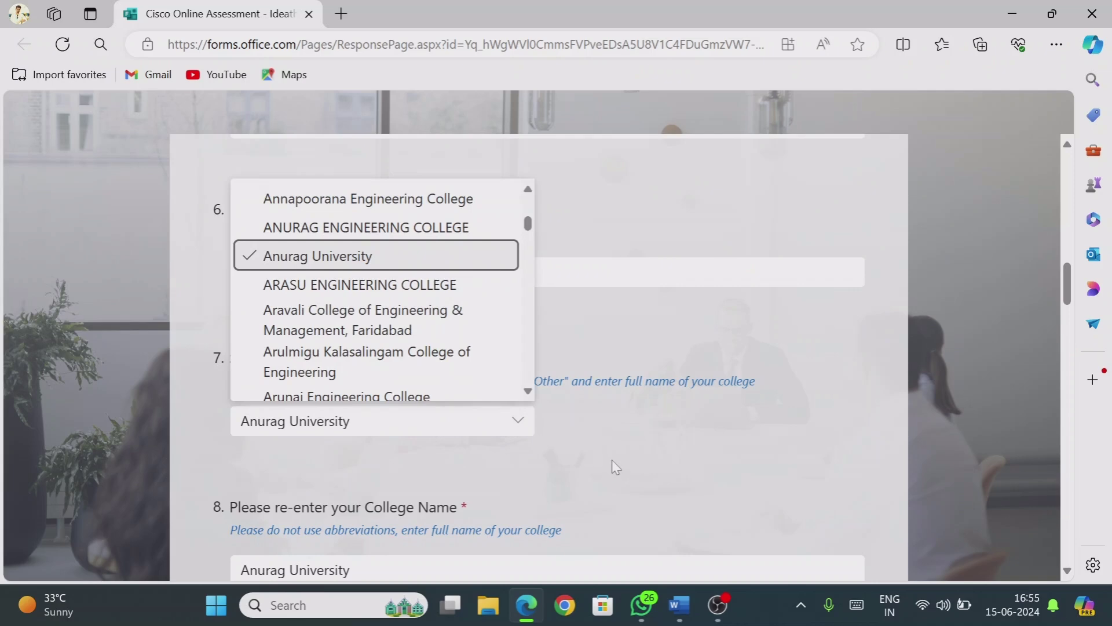
pyautogui.click(392, 264)
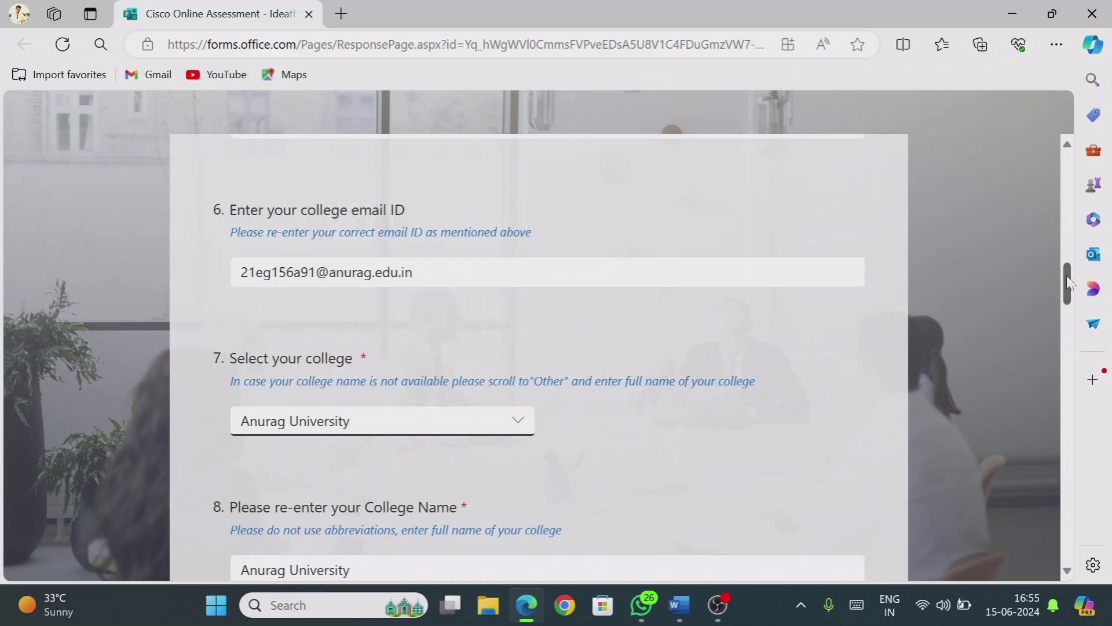
# Choose Bachelor of Technology (B.Tech) as the degree in question 11
pyautogui.scroll(-3, 1070, 282)
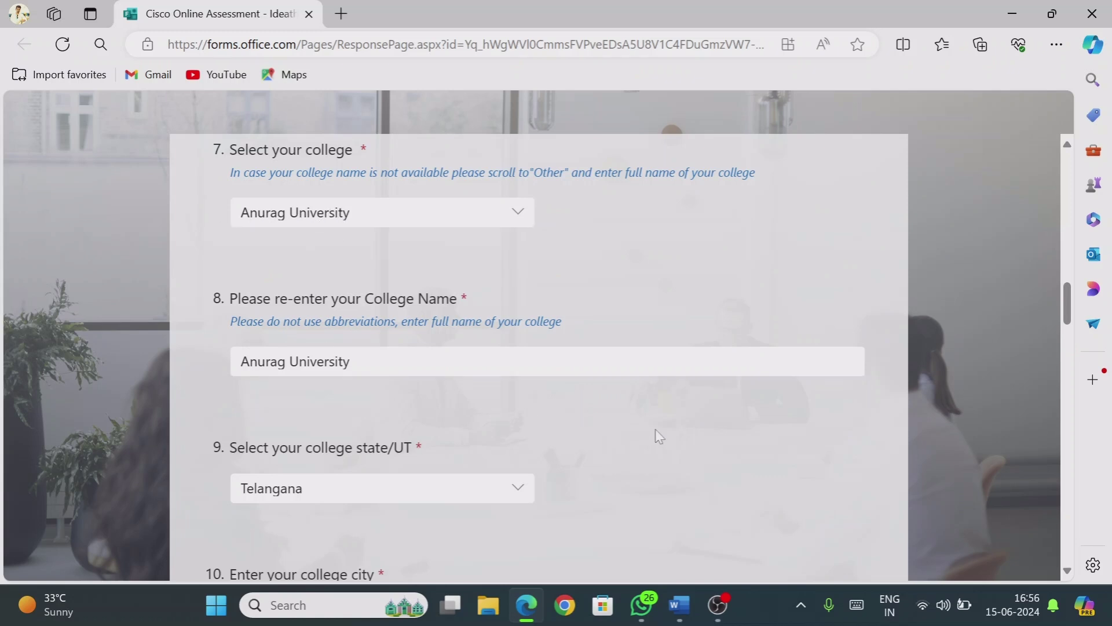
pyautogui.scroll(-1, 655, 438)
pyautogui.scroll(-1, 631, 460)
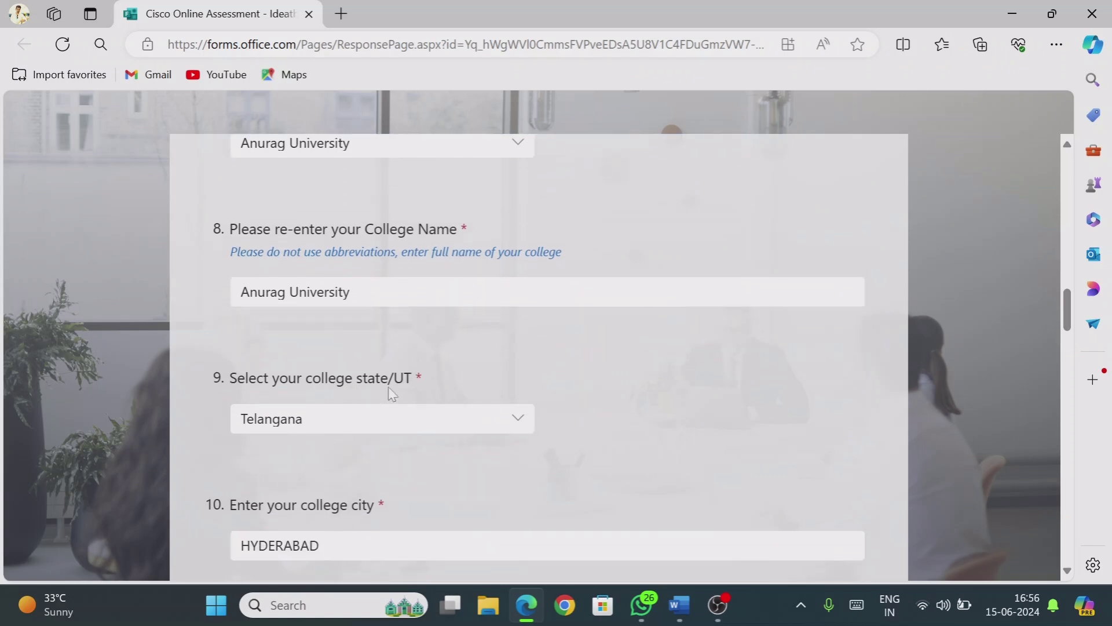
pyautogui.scroll(-2, 742, 388)
pyautogui.scroll(-1, 727, 417)
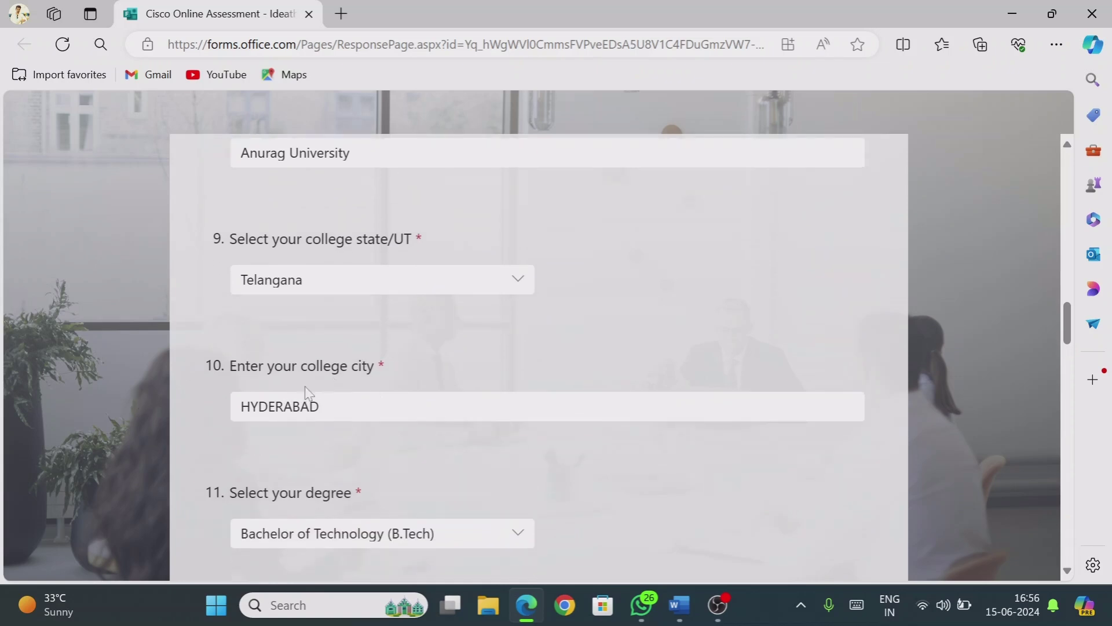
pyautogui.scroll(-2, 455, 455)
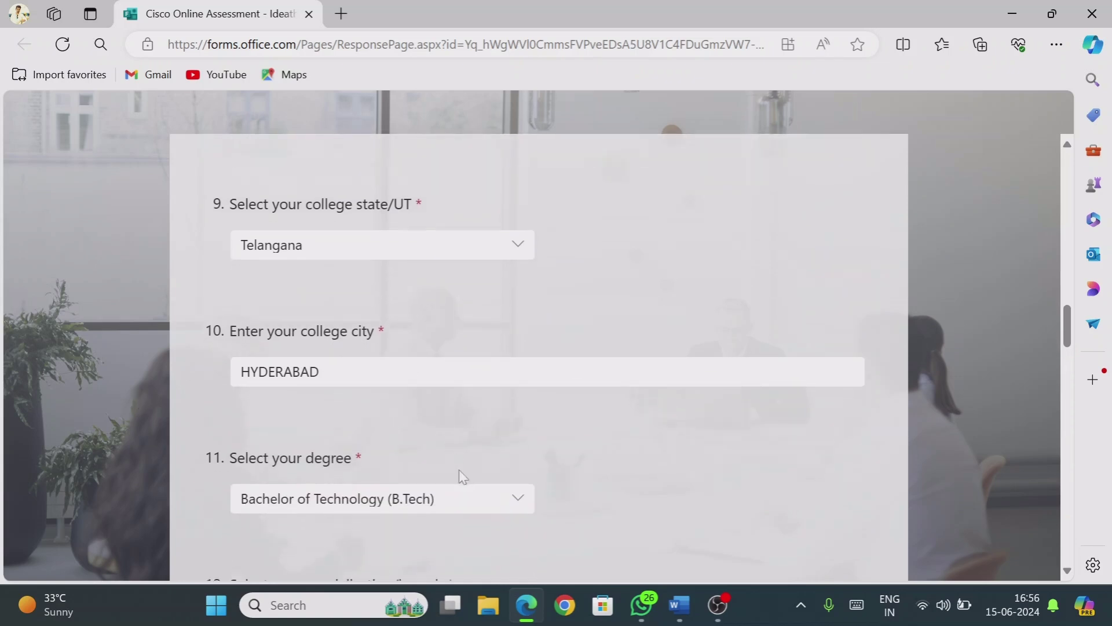
pyautogui.scroll(-1, 589, 416)
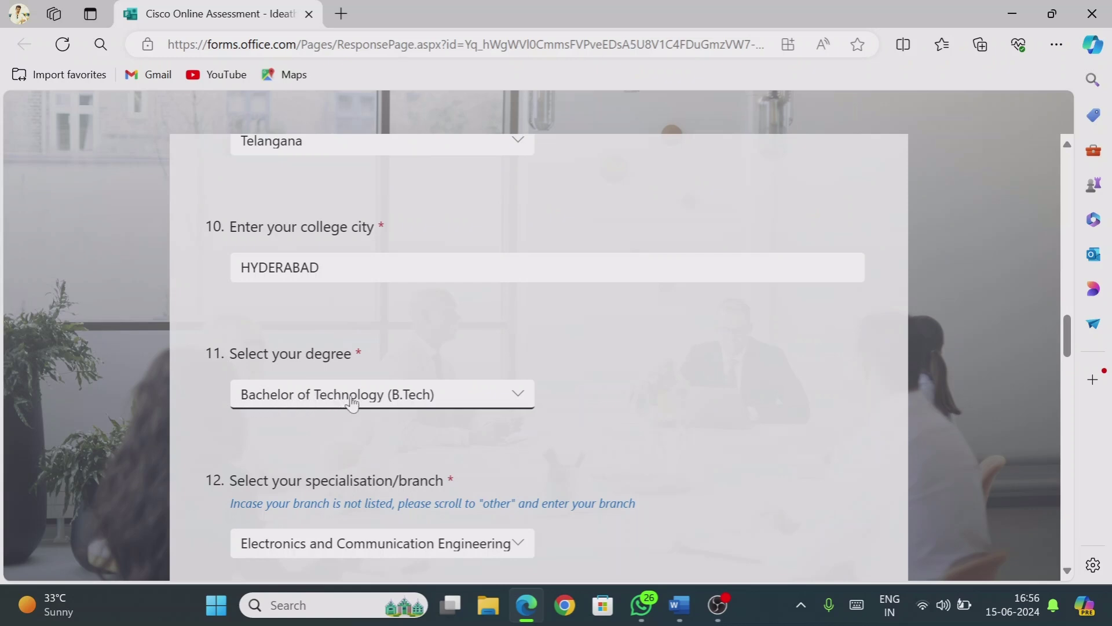
pyautogui.click(517, 397)
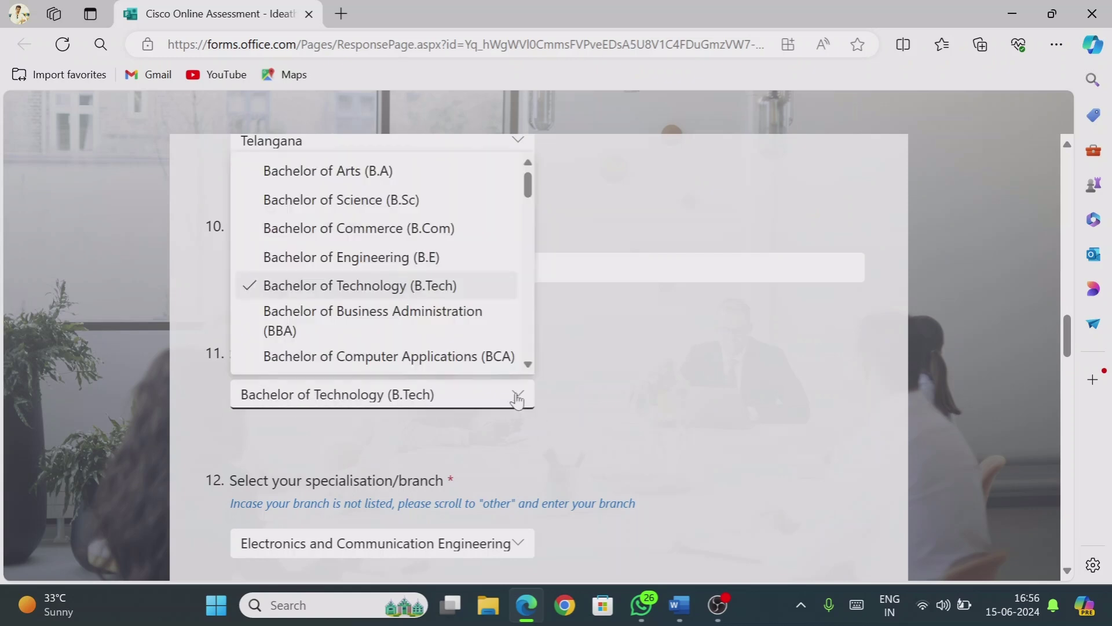
pyautogui.click(355, 292)
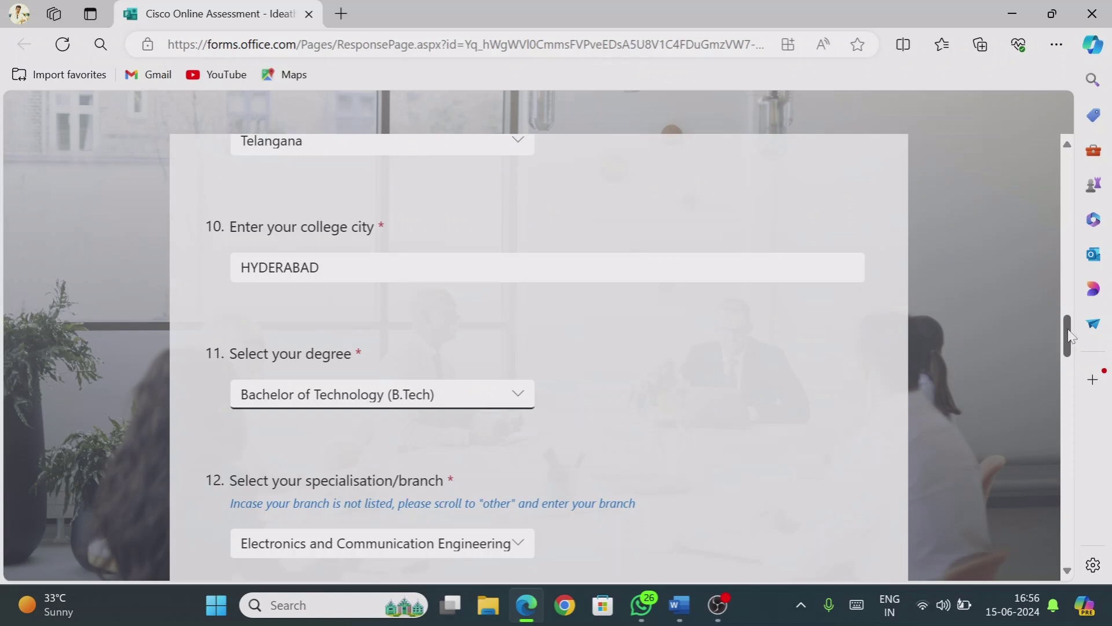
# Choose Electronics and Communication Engineering as the specialisation/branch in question 12
pyautogui.moveTo(1070, 335); pyautogui.dragTo(1065, 351)
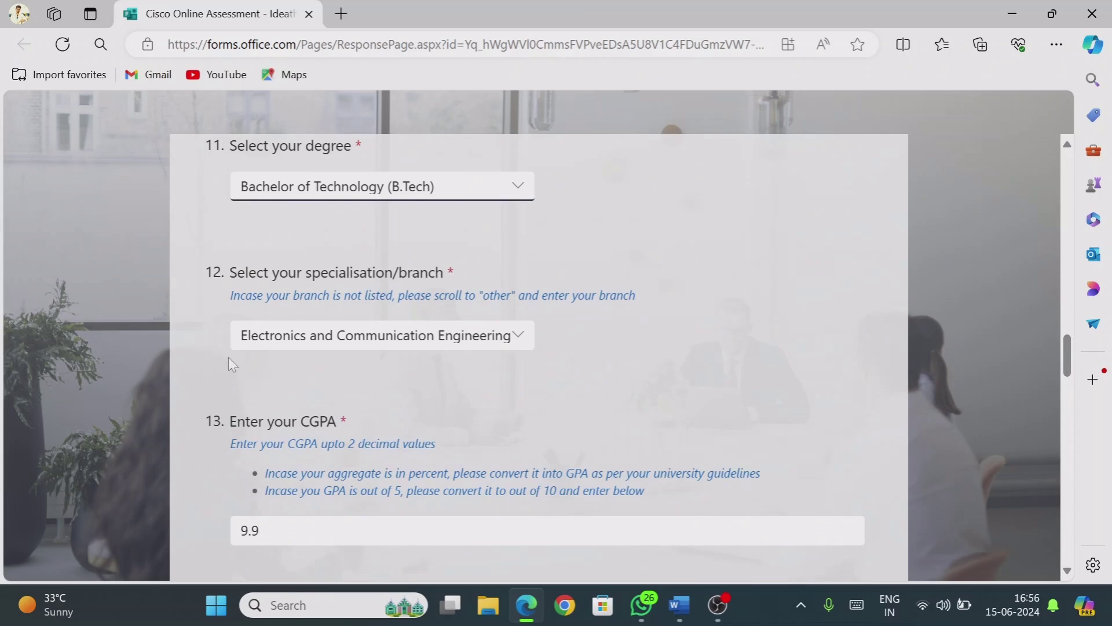
pyautogui.click(525, 342)
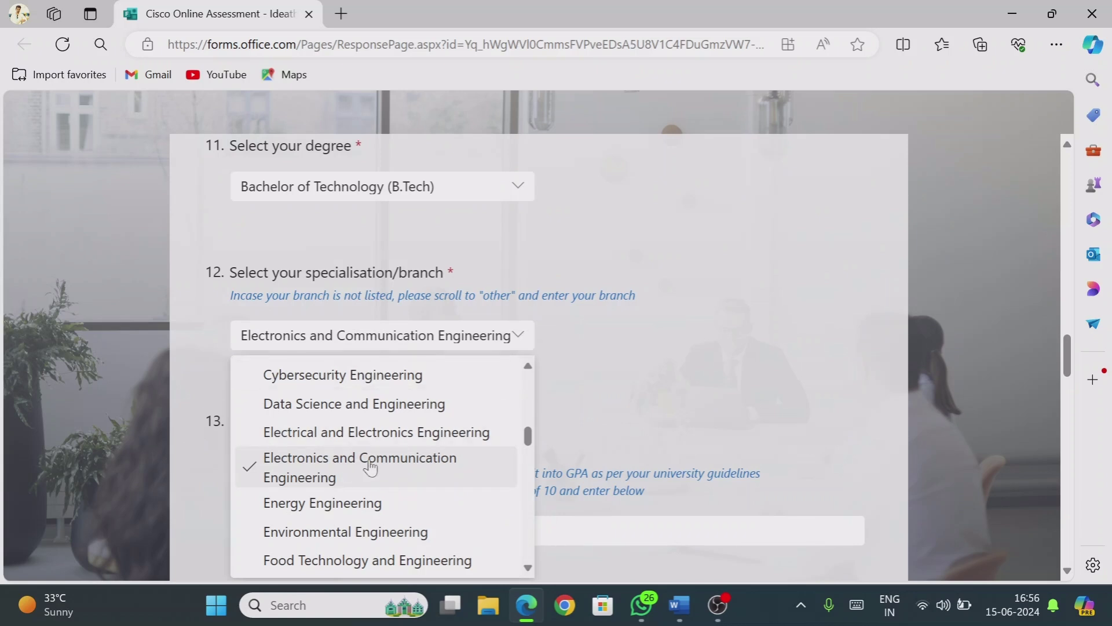
pyautogui.click(394, 467)
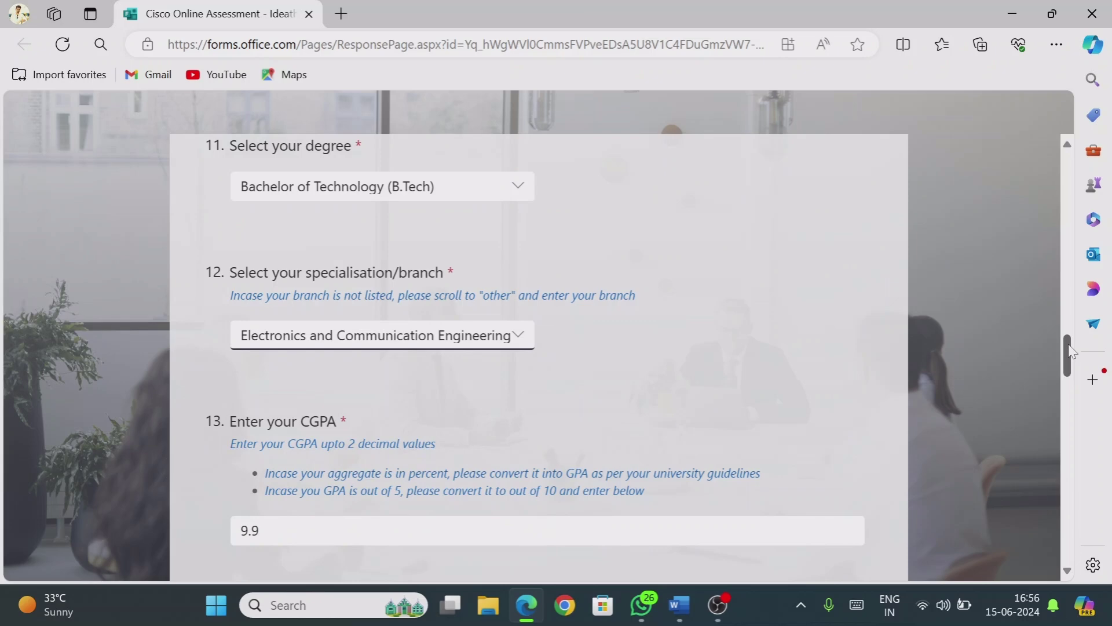
# Review the CGPA answer in question 13 together with its instruction on decimal values
pyautogui.moveTo(1073, 350); pyautogui.dragTo(1064, 371)
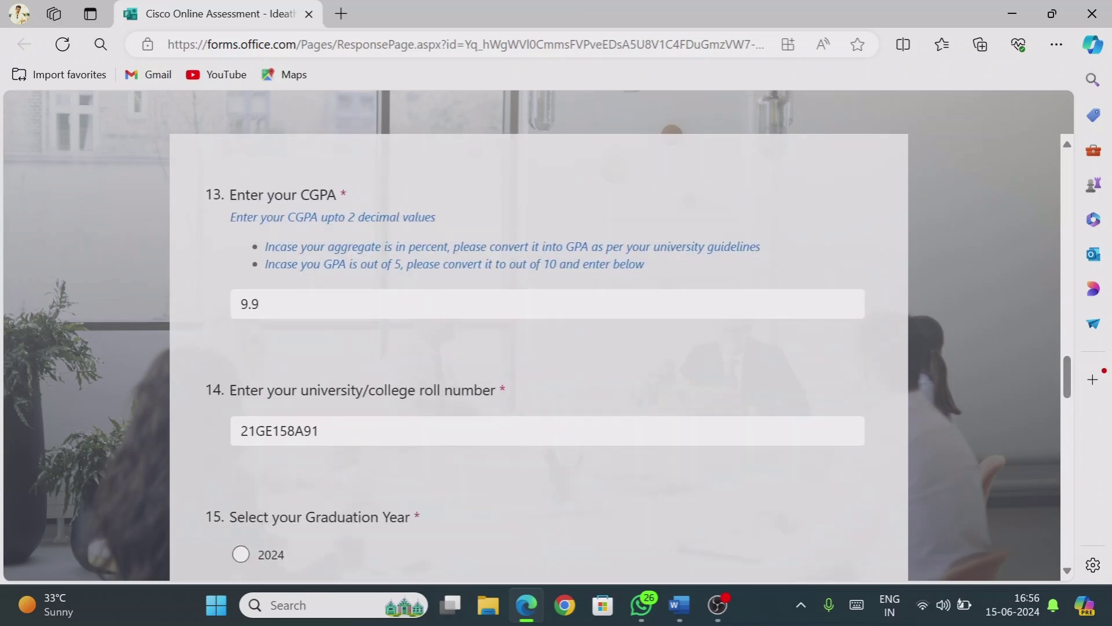
pyautogui.click(272, 304)
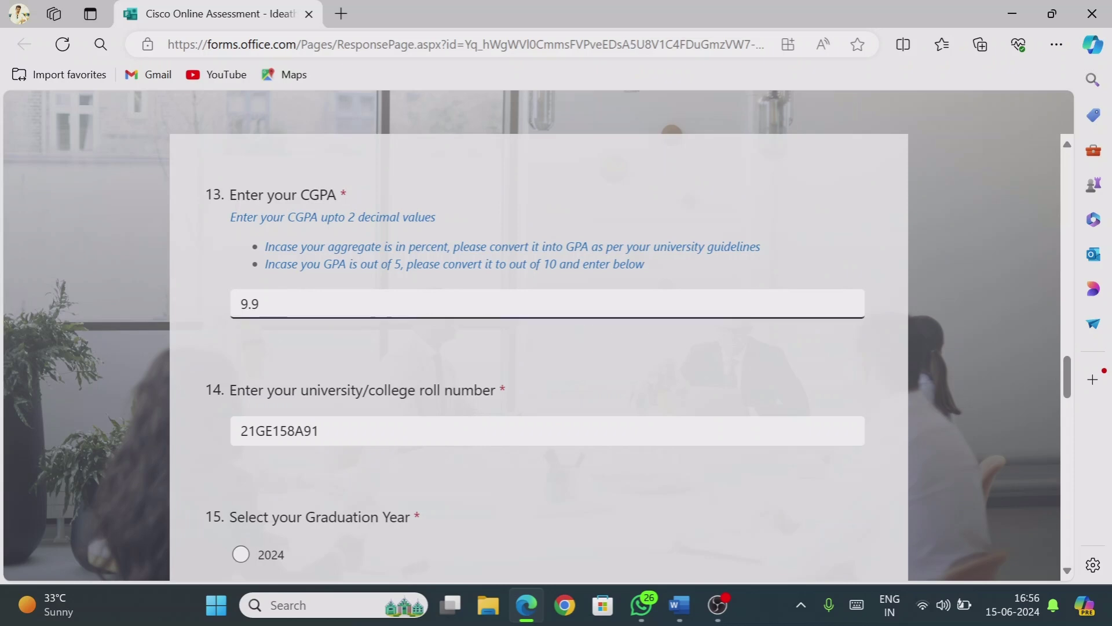
pyautogui.click(274, 283)
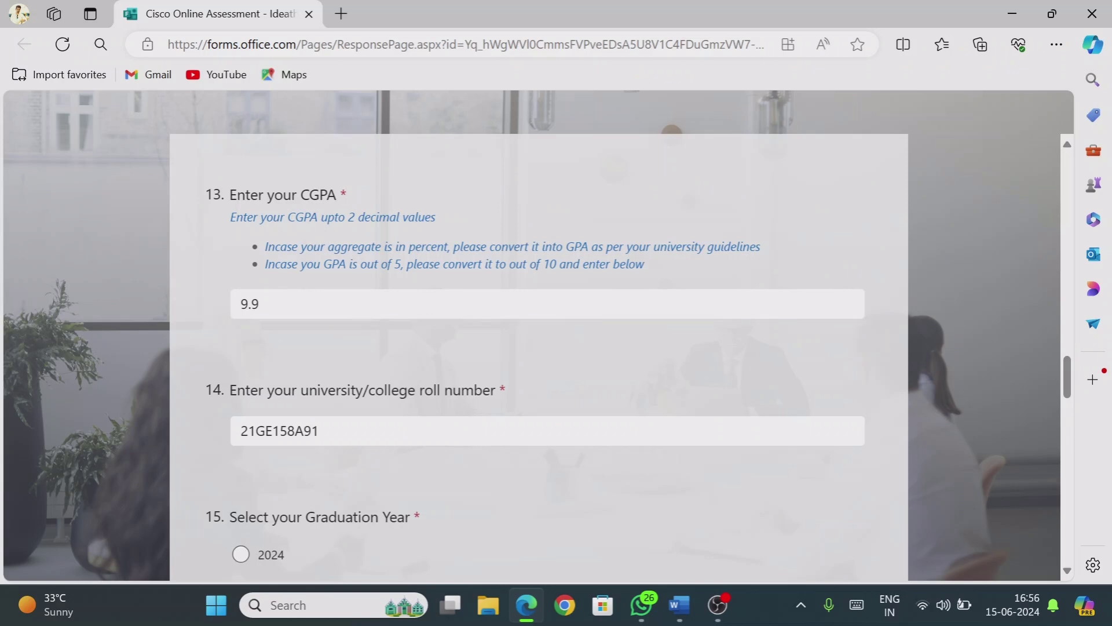
pyautogui.moveTo(231, 216); pyautogui.dragTo(497, 212)
pyautogui.click(497, 212)
# Check the Graduation Year question against the graduating-year requirement in the Candidate Registration Instruction, and return to the question
pyautogui.moveTo(1064, 367); pyautogui.dragTo(1067, 384)
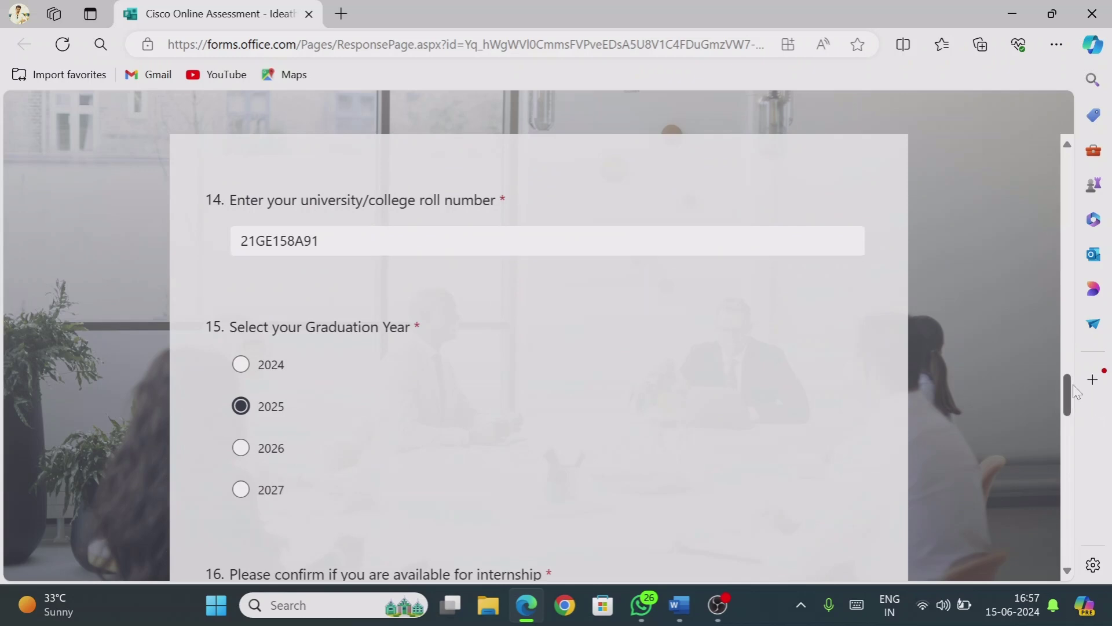
pyautogui.scroll(-1, 1072, 390)
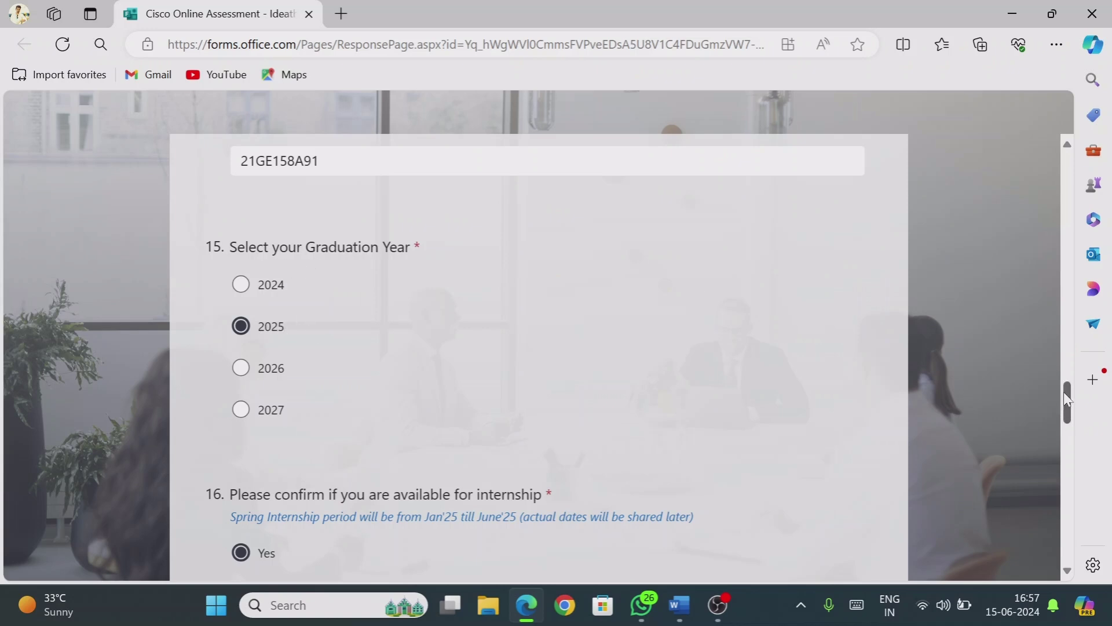
pyautogui.moveTo(1063, 392); pyautogui.dragTo(1000, 162)
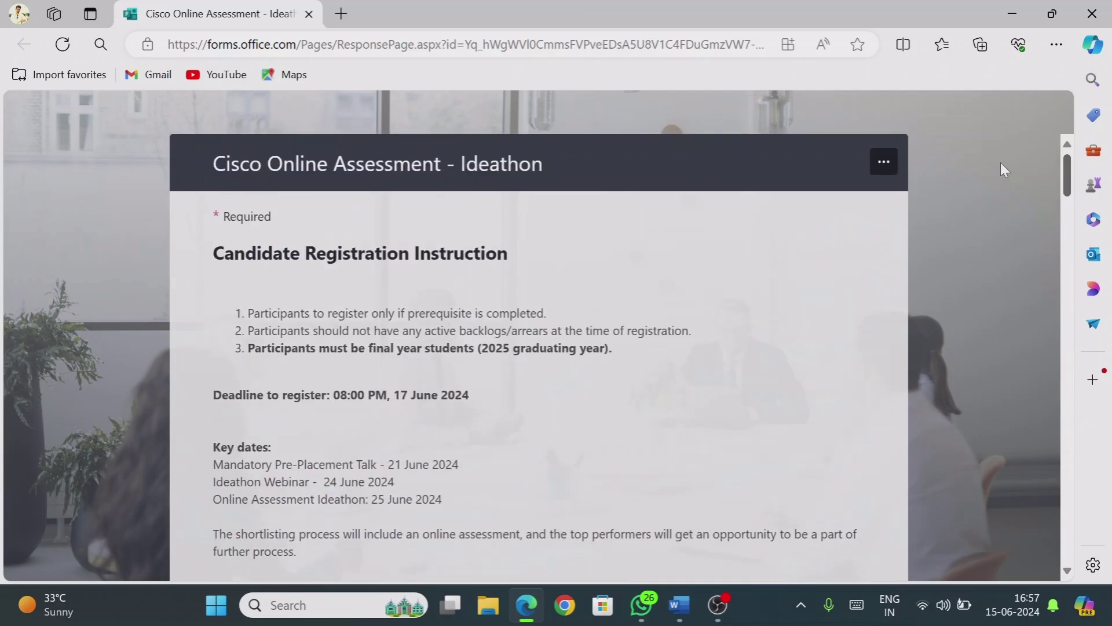
pyautogui.moveTo(481, 347); pyautogui.dragTo(695, 353)
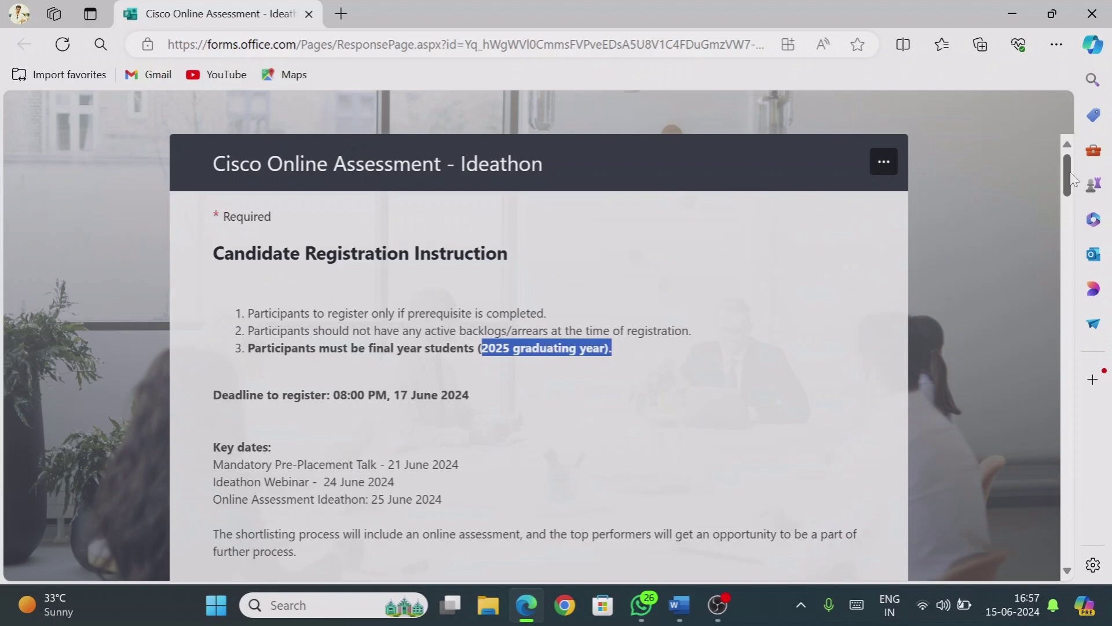
pyautogui.moveTo(1070, 177); pyautogui.dragTo(1042, 407)
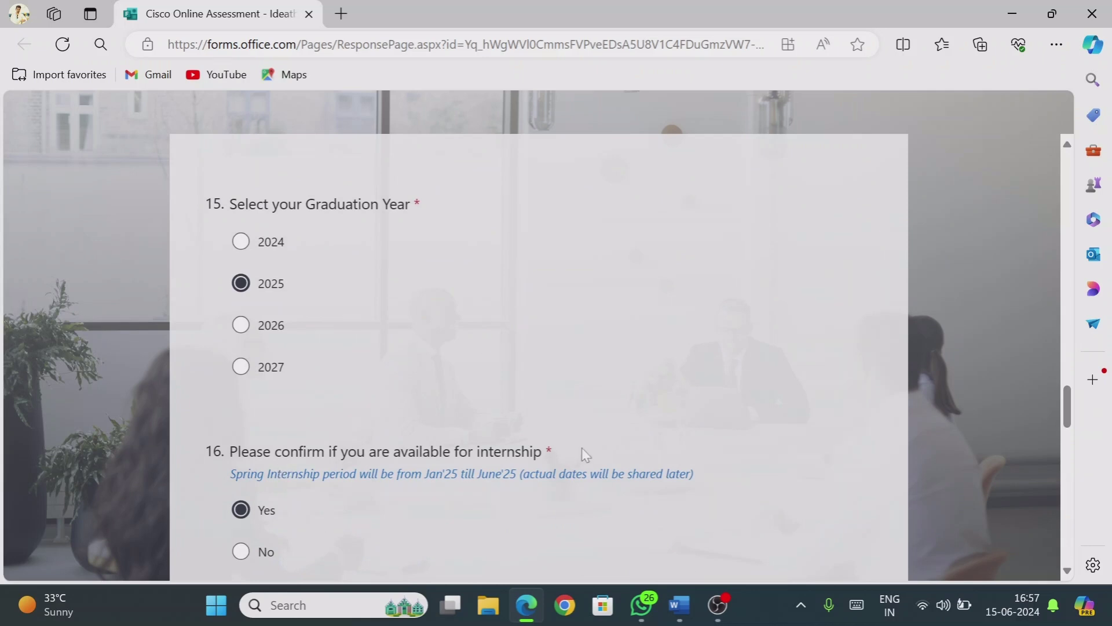
# Open the Consulting Engineer job link in the program participation question and look over the posting's details
pyautogui.scroll(-3, 566, 442)
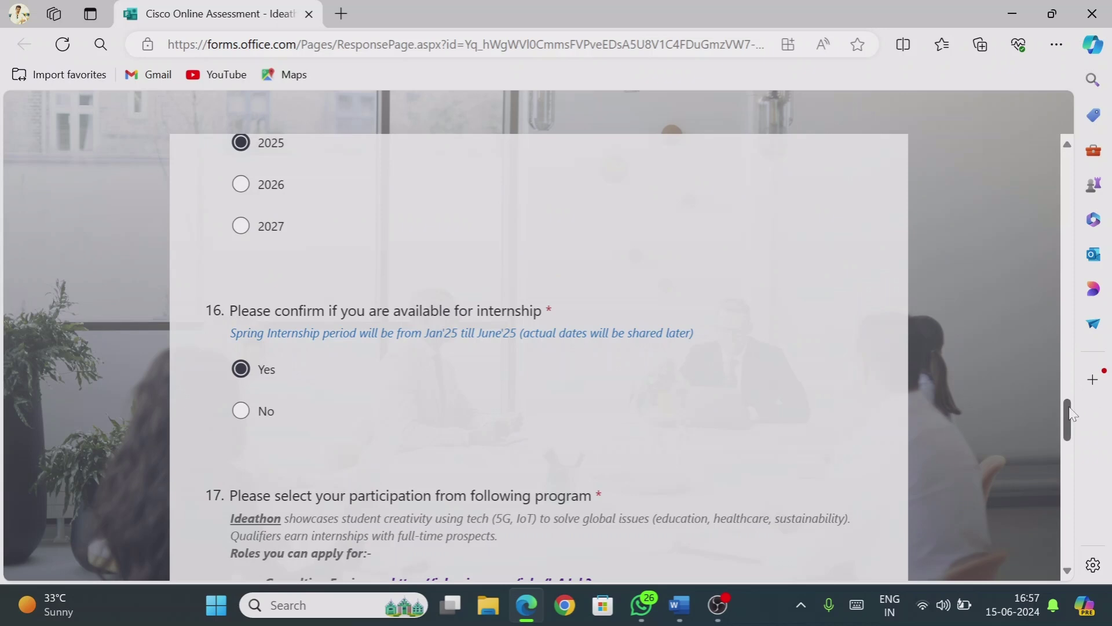
pyautogui.moveTo(1071, 414); pyautogui.dragTo(1060, 438)
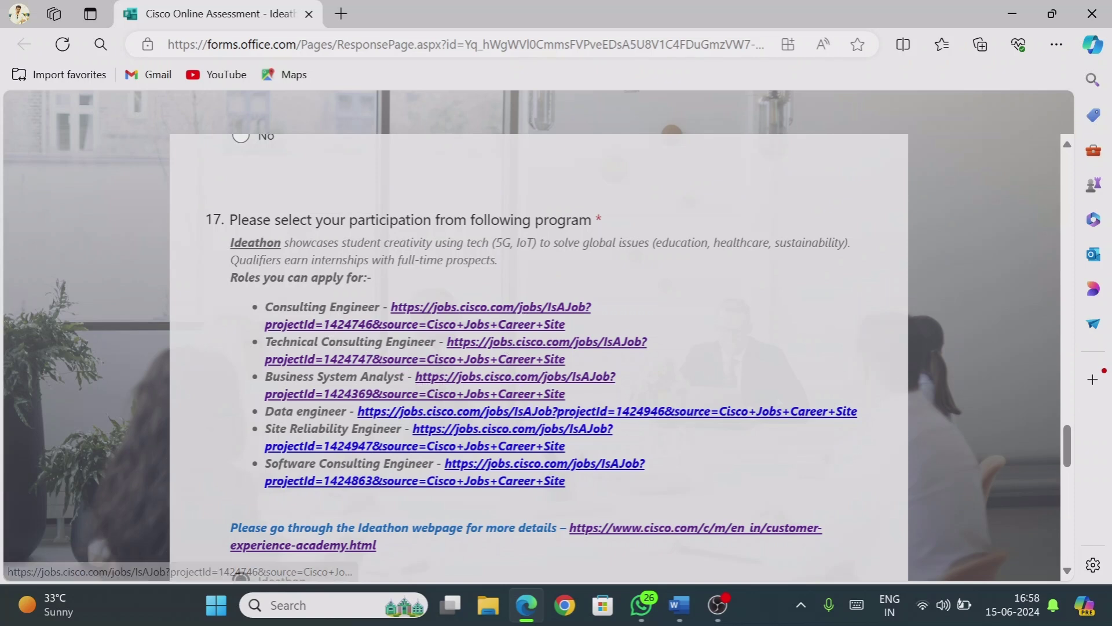
pyautogui.click(457, 316)
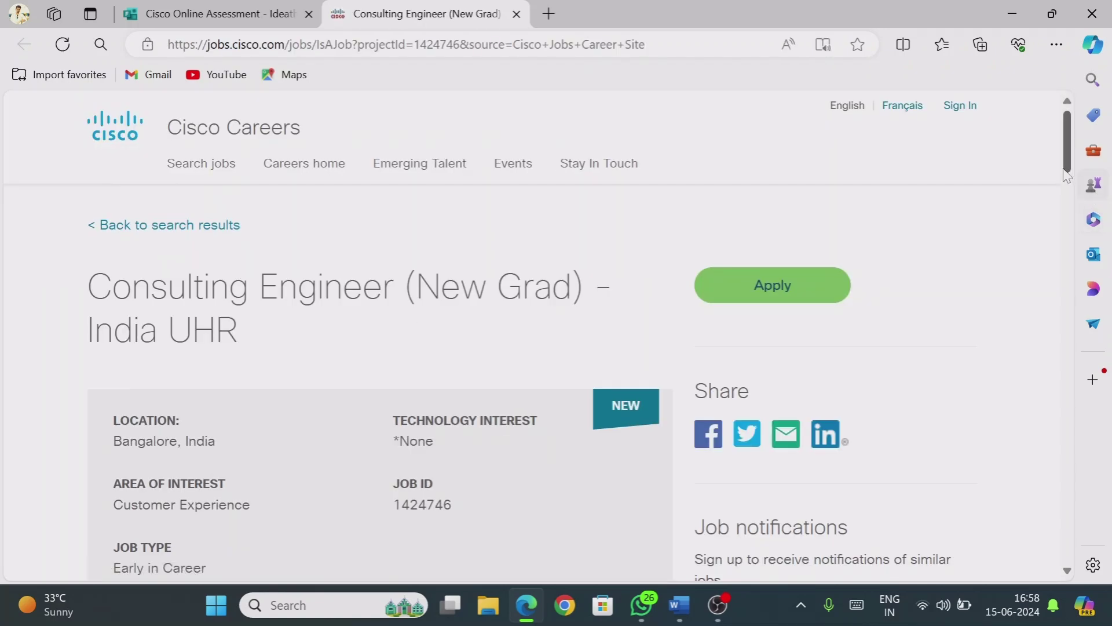
pyautogui.moveTo(1065, 168); pyautogui.dragTo(1109, 139)
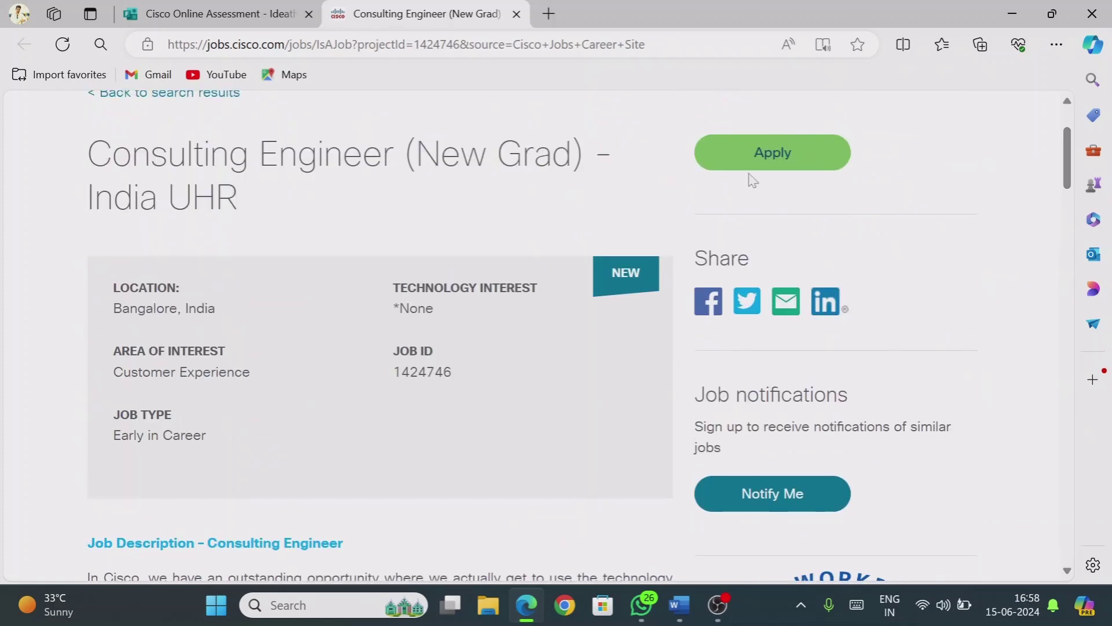
# Start applying for the Consulting Engineer job, clear the returning user's pre-filled e-mail address, and look at the New user section
pyautogui.click(789, 163)
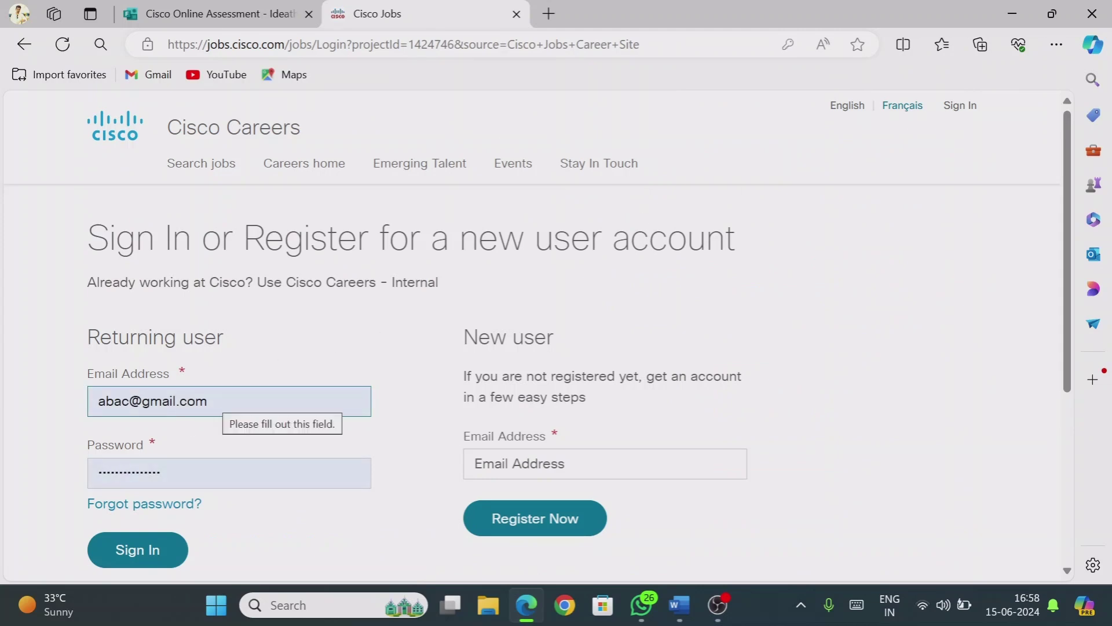
pyautogui.moveTo(209, 400); pyautogui.dragTo(88, 405)
pyautogui.press('BackSpace')
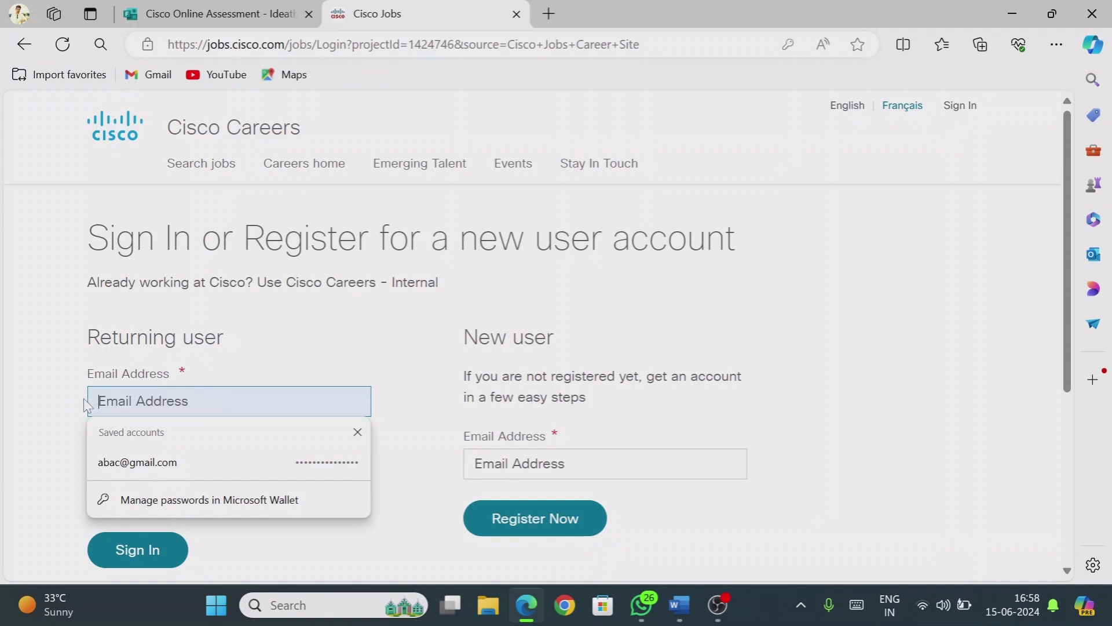
pyautogui.click(259, 369)
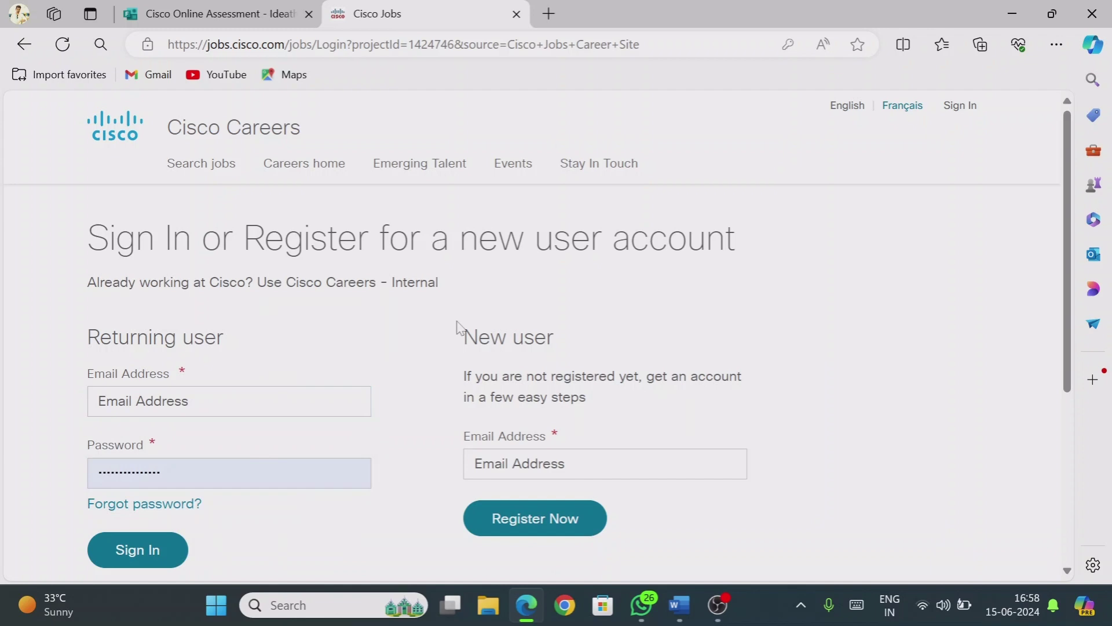
pyautogui.moveTo(464, 337); pyautogui.dragTo(547, 342)
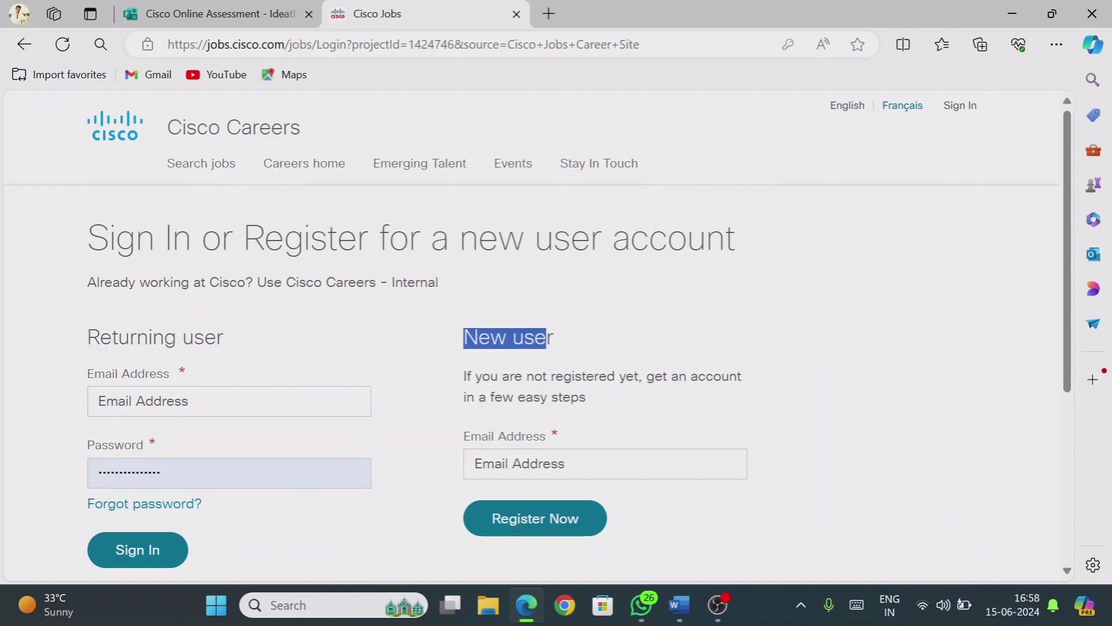
pyautogui.click(584, 350)
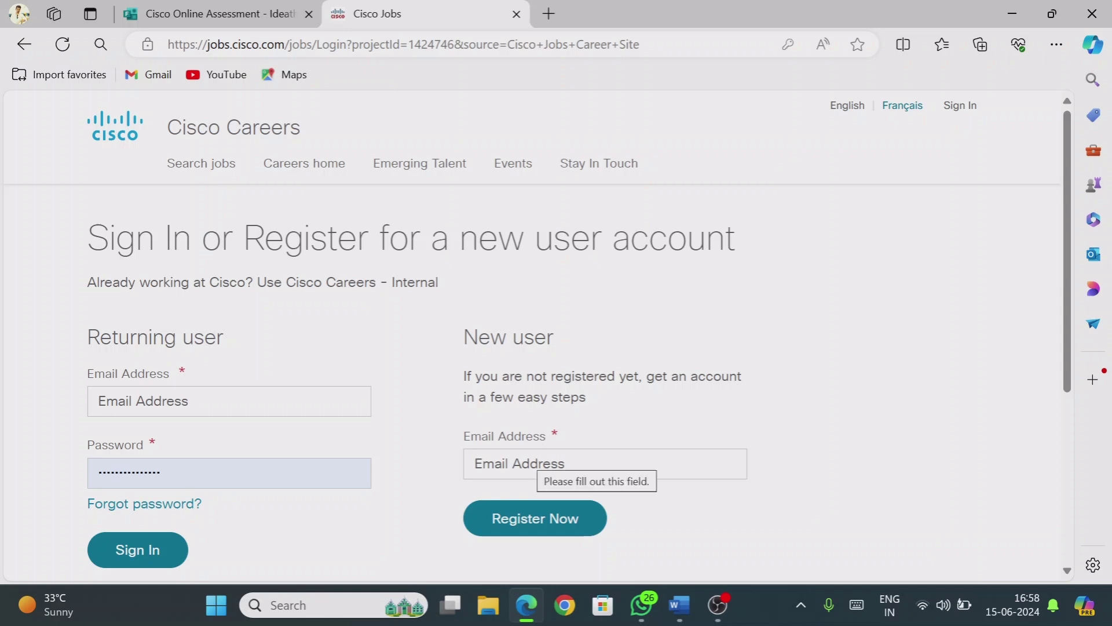
# Switch to Chrome and open the Cisco Networking Academy site through the recent Google search for netacad login
pyautogui.click(564, 605)
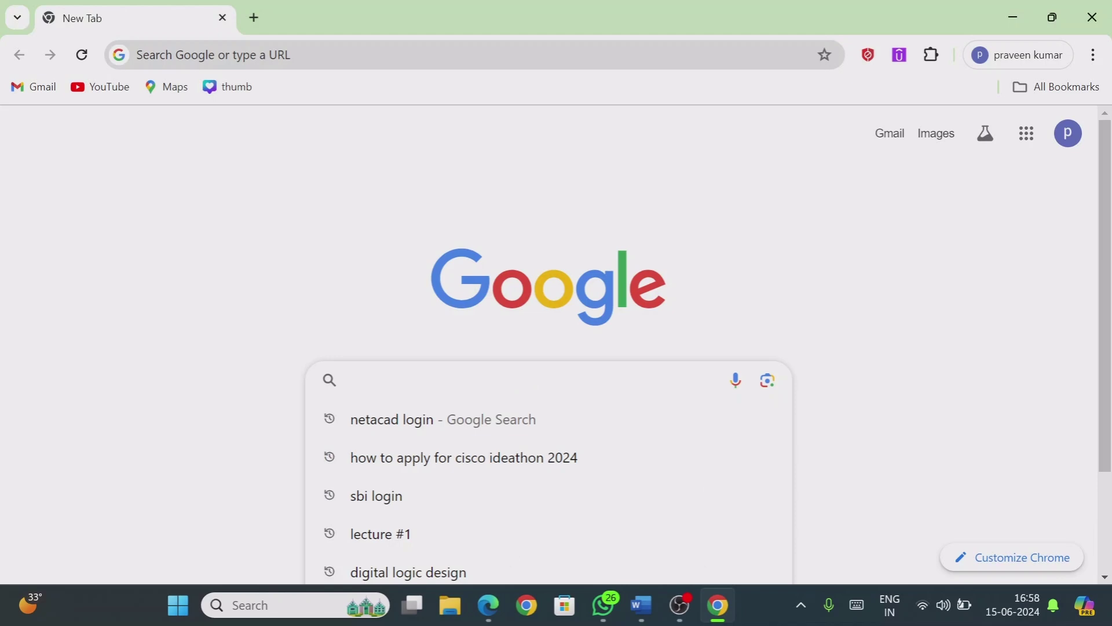
pyautogui.click(399, 428)
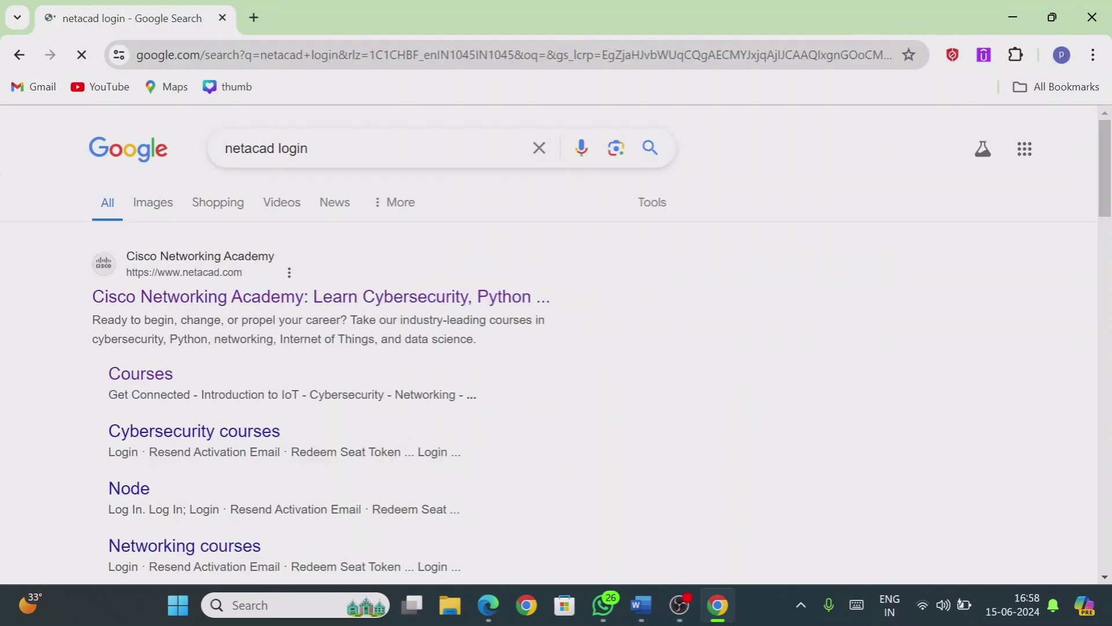
pyautogui.click(347, 307)
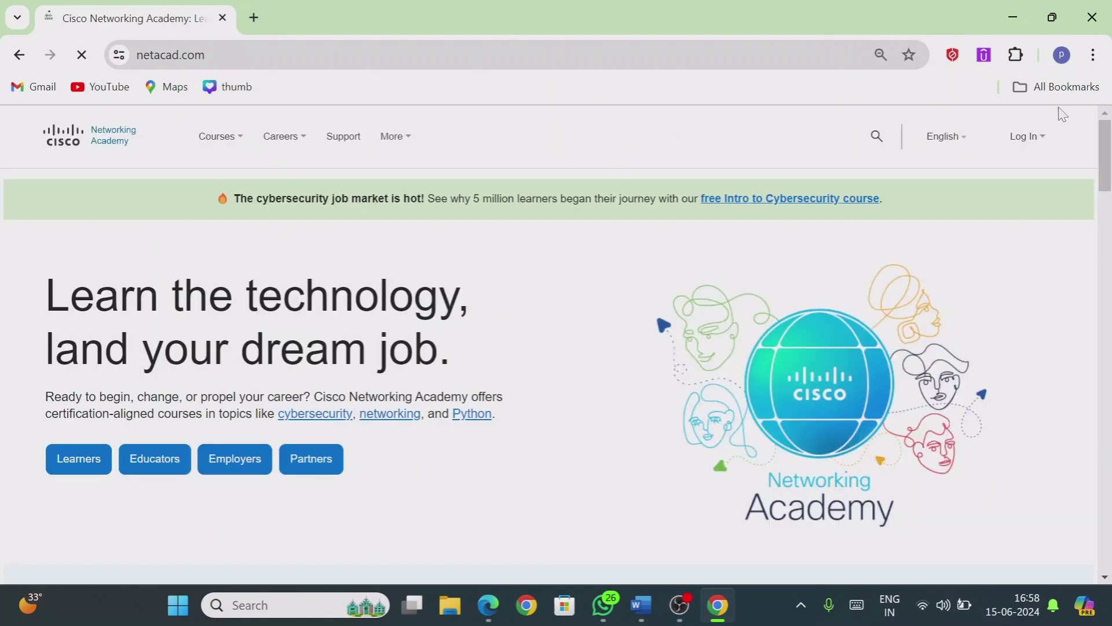
# Log in to Cisco Networking Academy with the saved account credentials
pyautogui.moveTo(1031, 137)
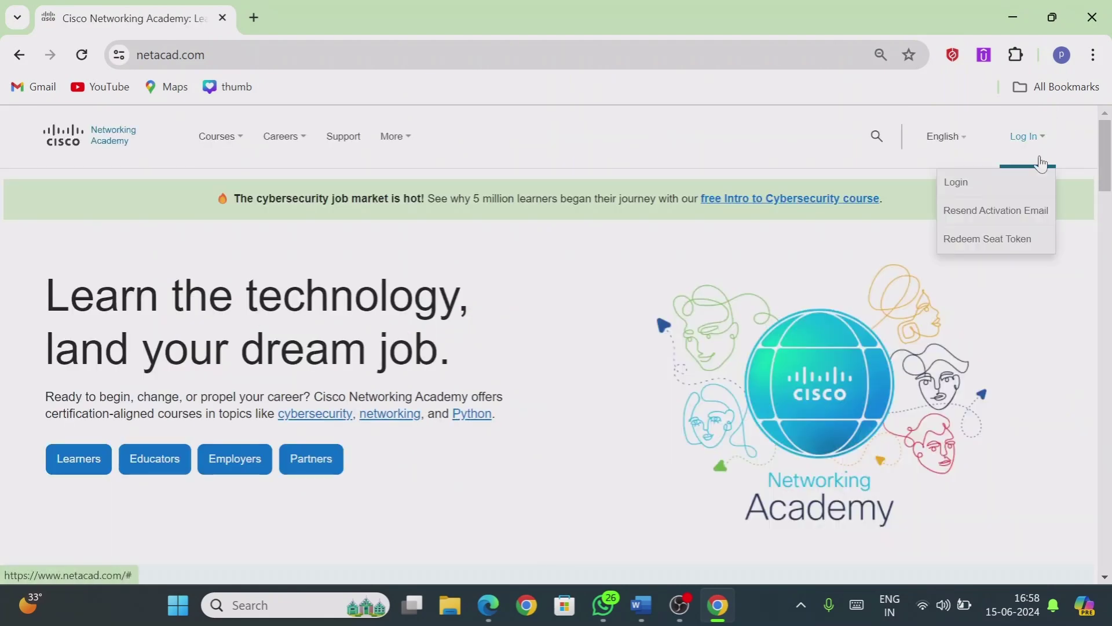
pyautogui.click(953, 185)
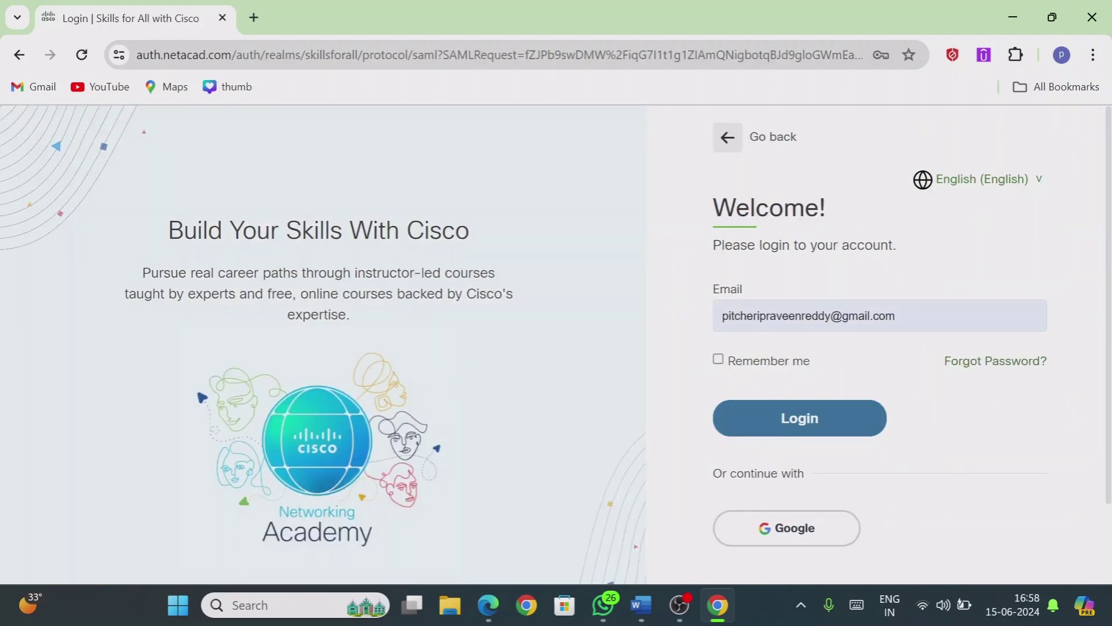
pyautogui.click(803, 408)
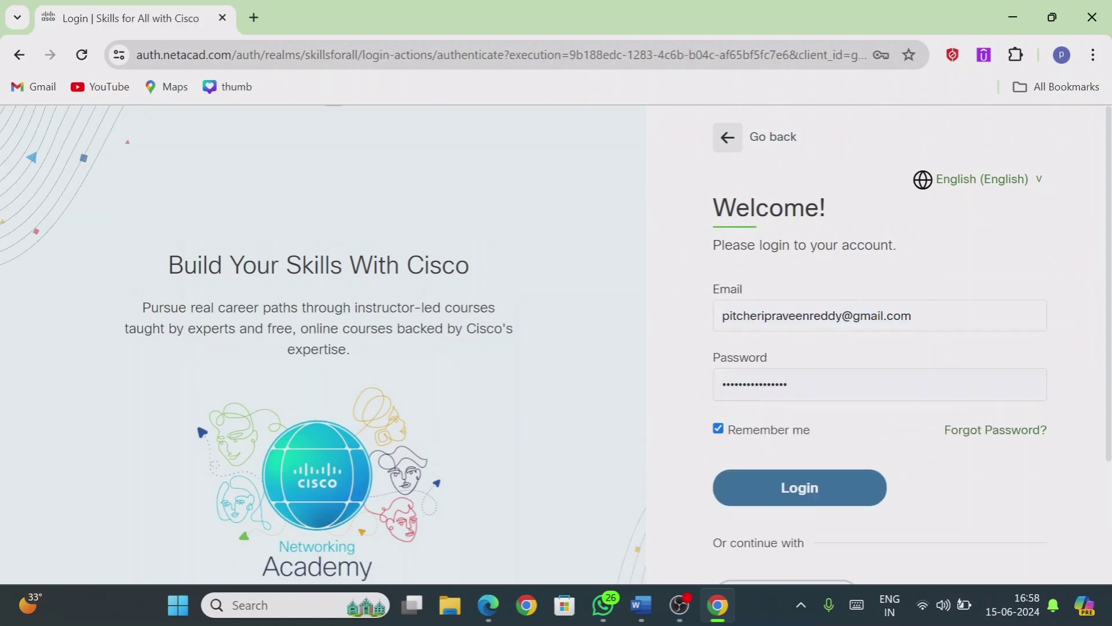
pyautogui.click(827, 493)
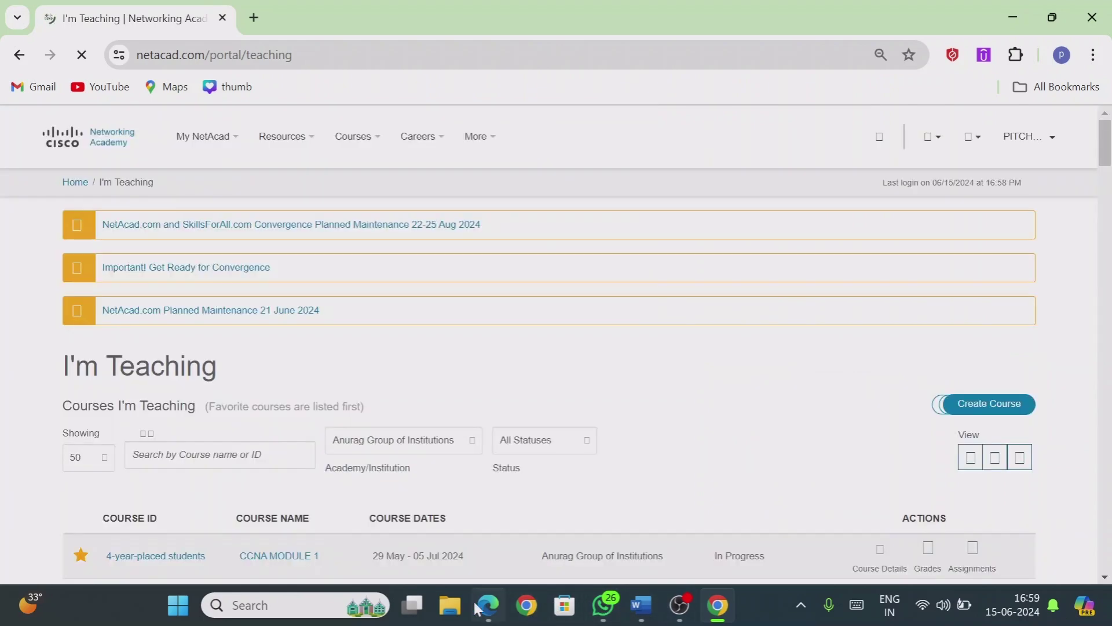
# Switch back to Edge and try to register on Cisco Careers as a new user with a saved e-mail address
pyautogui.click(499, 599)
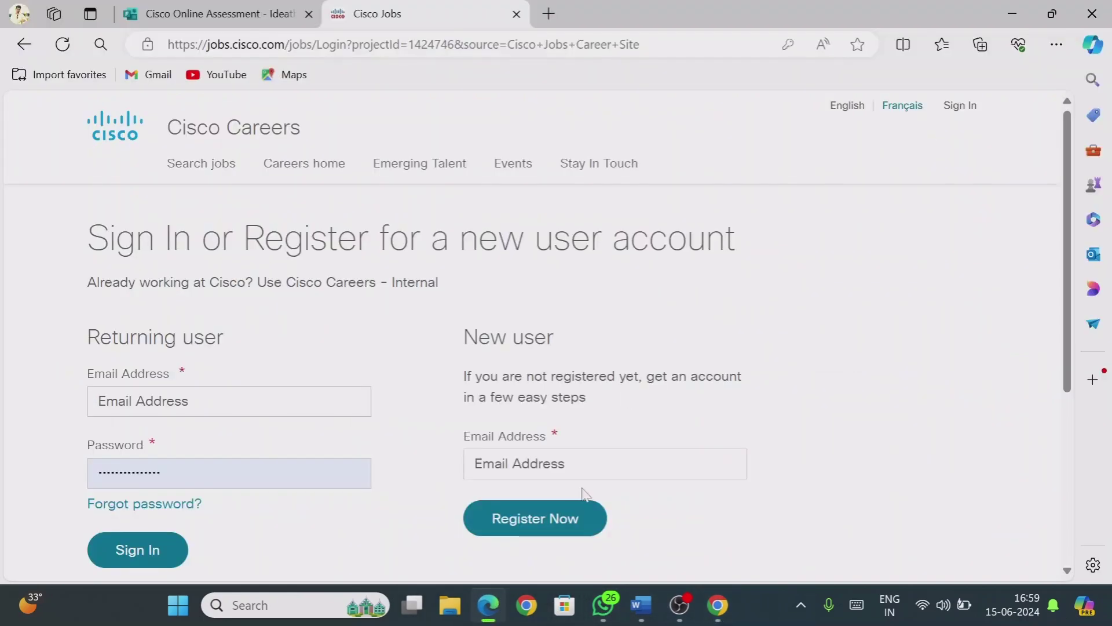
pyautogui.click(522, 463)
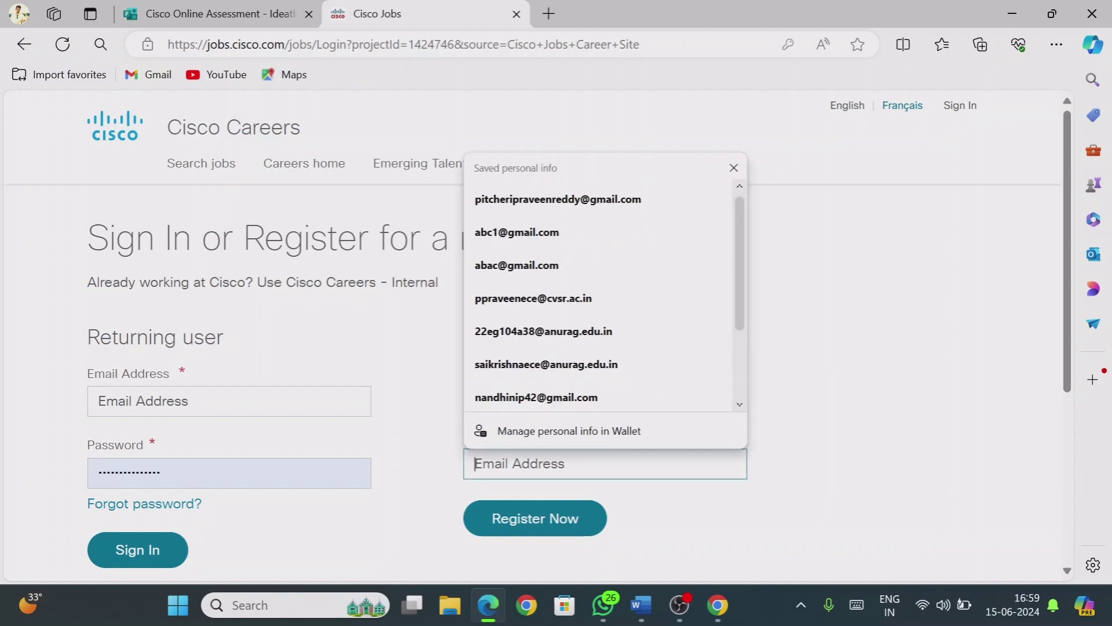
pyautogui.click(598, 273)
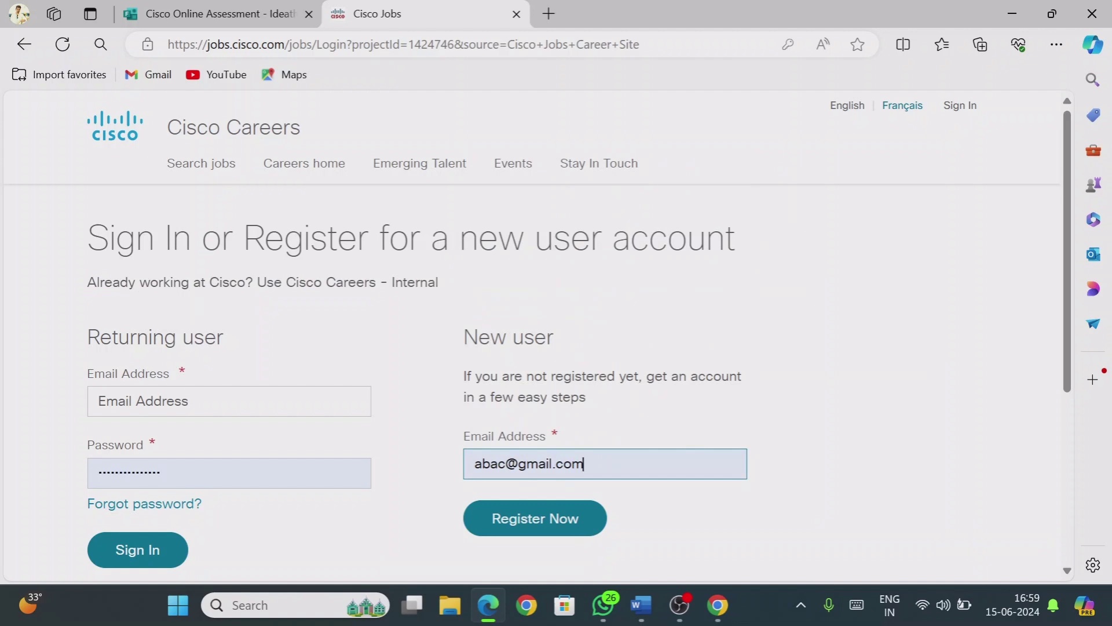
pyautogui.click(543, 519)
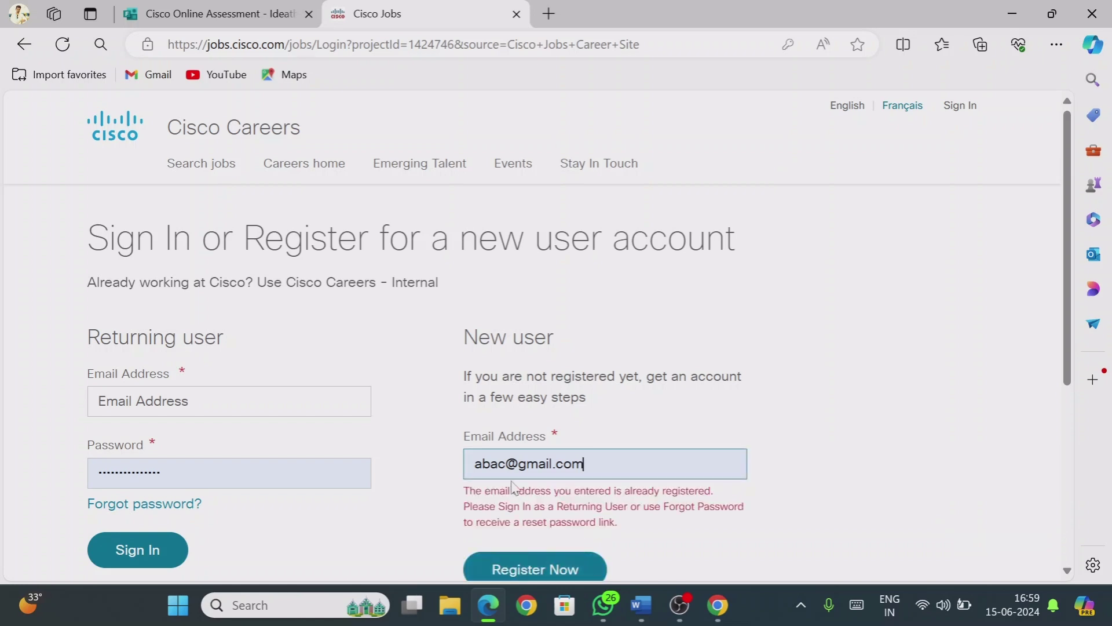
# Alter the new user's e-mail address so it ends in 1 before the @ sign, and submit the registration again
pyautogui.click(506, 464)
pyautogui.press('BackSpace')
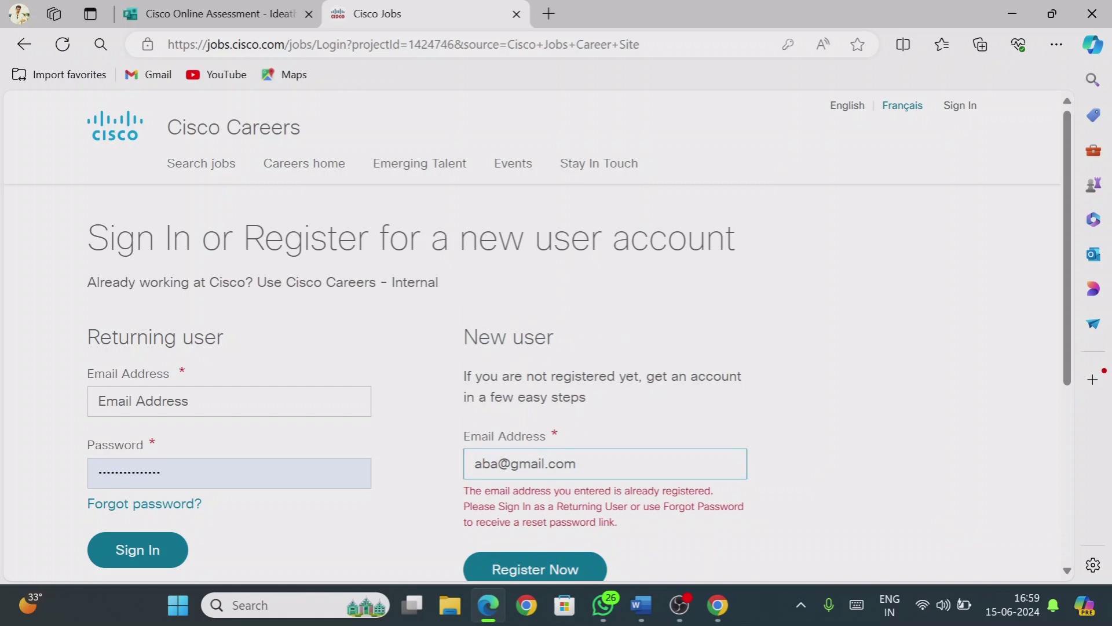
pyautogui.write('1')
pyautogui.click(504, 572)
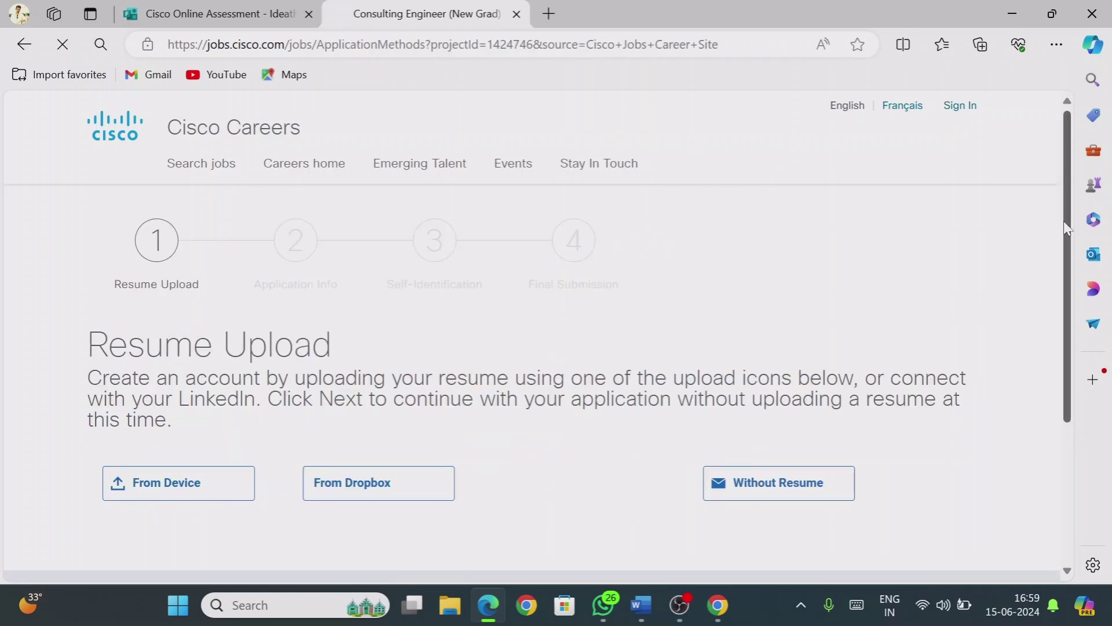
# Look over the Resume Upload options and continue the application without a resume
pyautogui.moveTo(1068, 228); pyautogui.dragTo(1073, 262)
pyautogui.moveTo(87, 289); pyautogui.dragTo(200, 313)
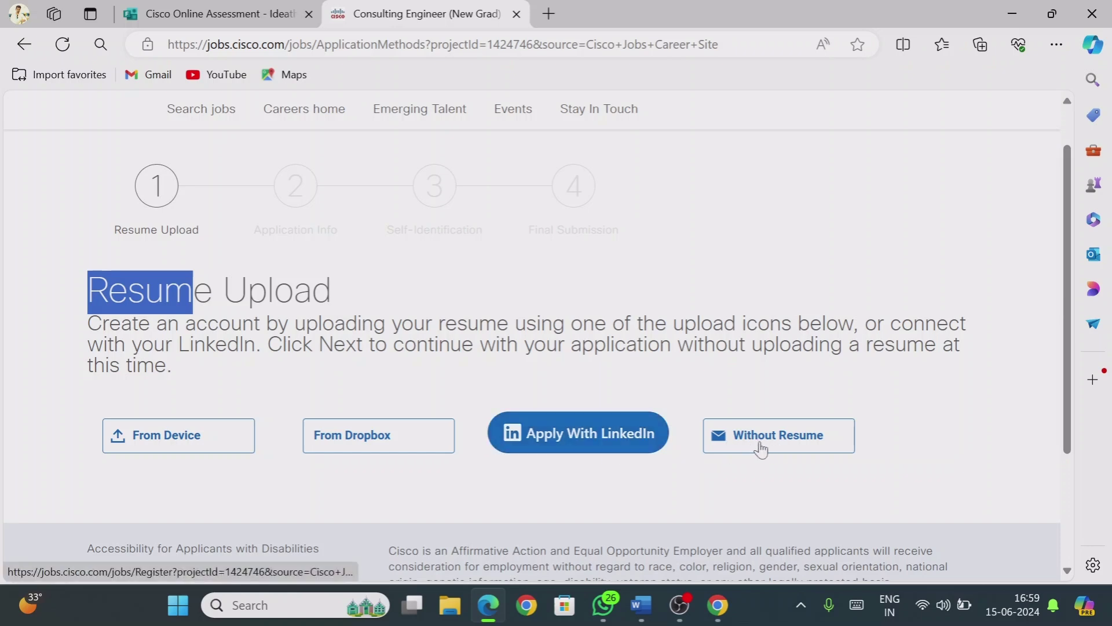
pyautogui.click(778, 253)
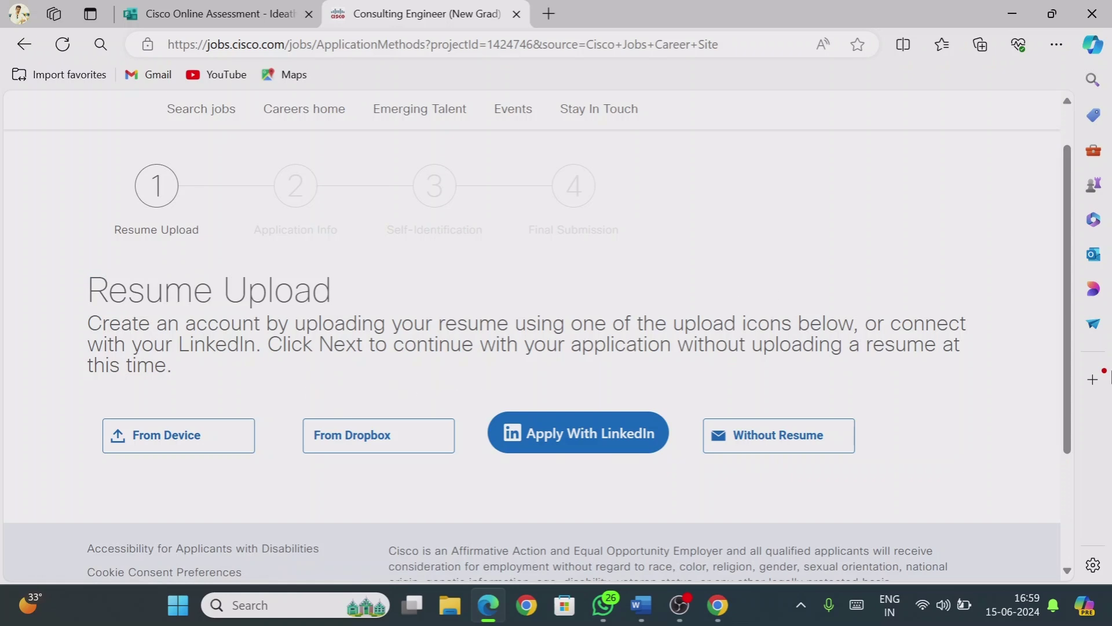
pyautogui.scroll(-2, 1074, 322)
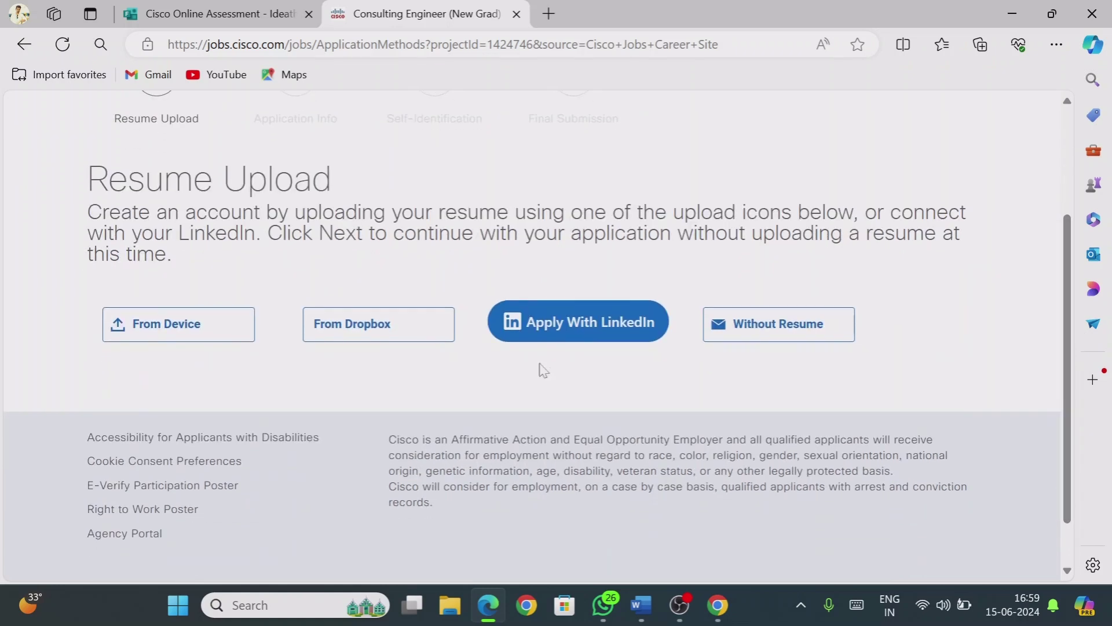
pyautogui.click(786, 335)
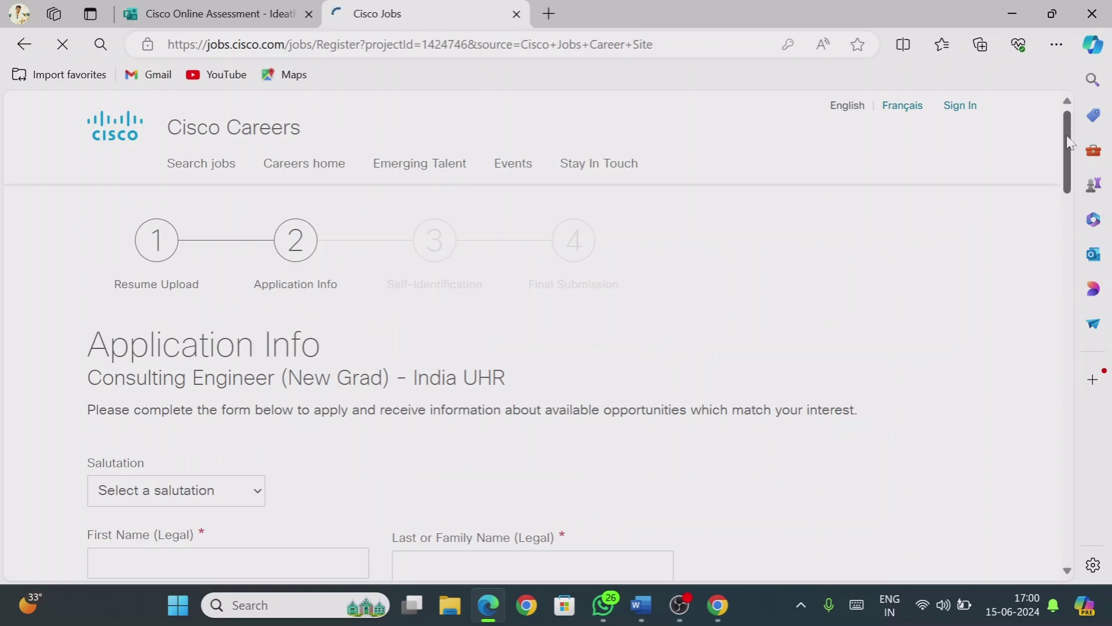
# Set the salutation to Mr. in the Application Info form
pyautogui.scroll(-3, 1068, 170)
pyautogui.scroll(-2, 1069, 169)
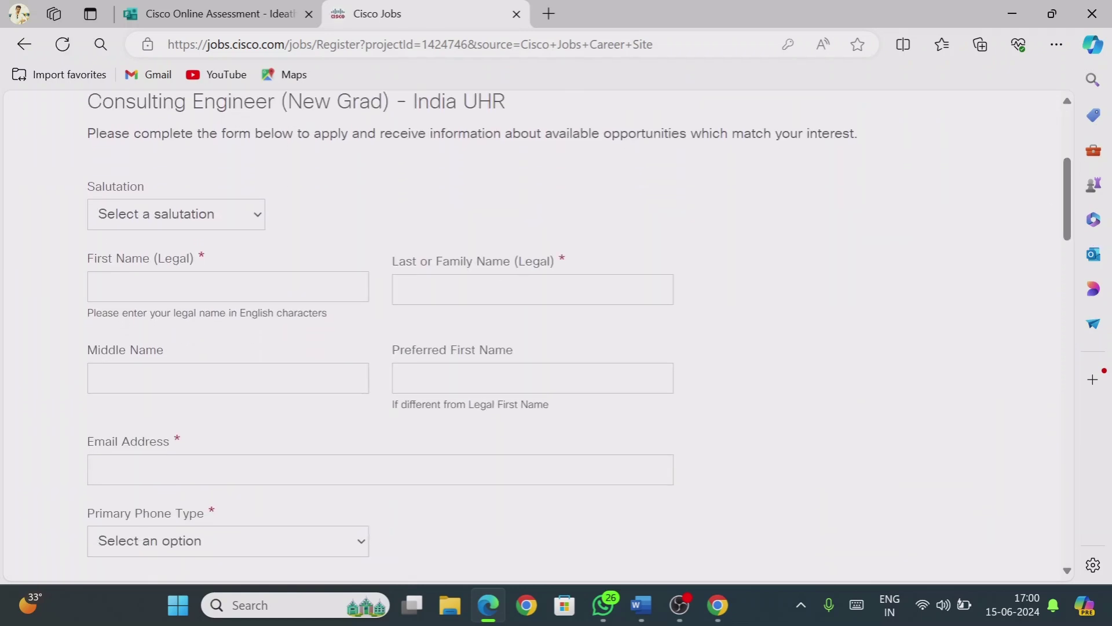
pyautogui.click(240, 222)
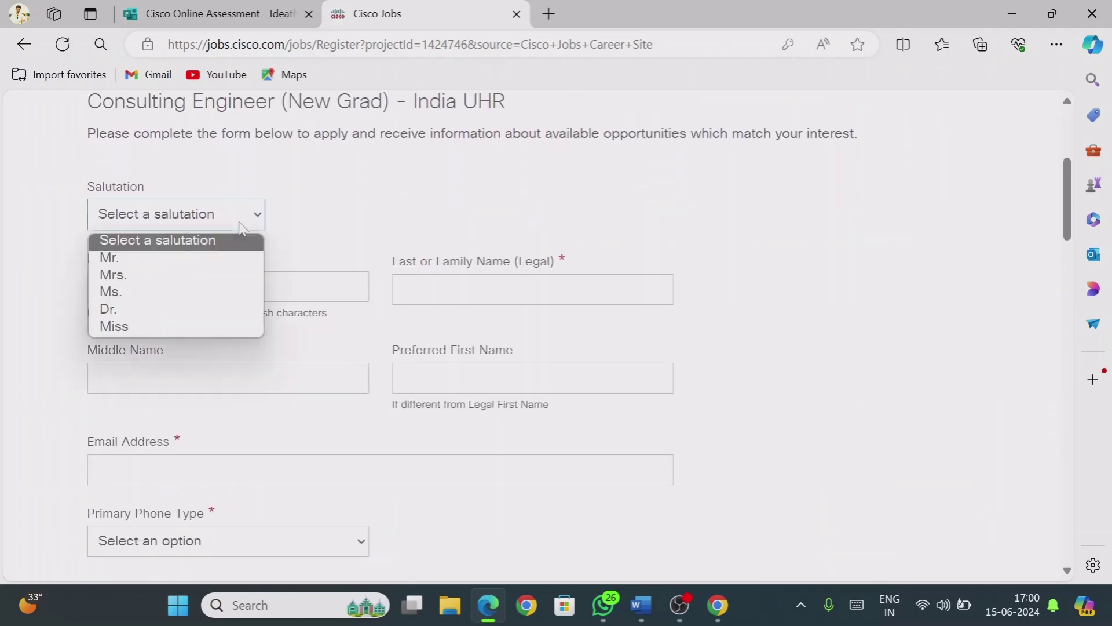
pyautogui.click(180, 264)
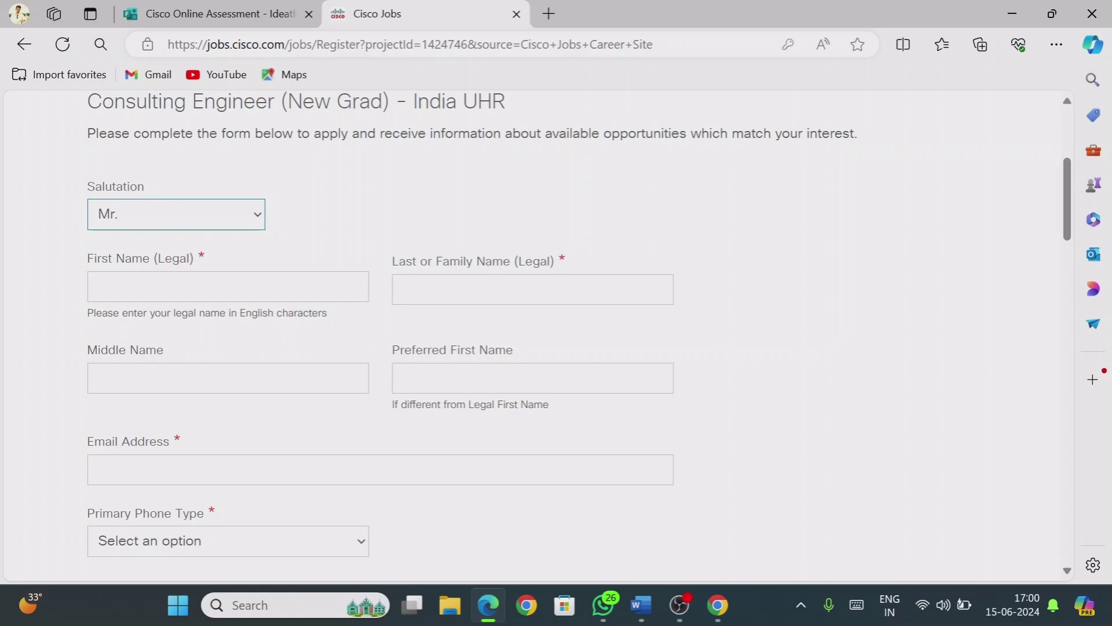
# Fill in the applicant's legal first name and last or family name in the Application Info form
pyautogui.click(228, 377)
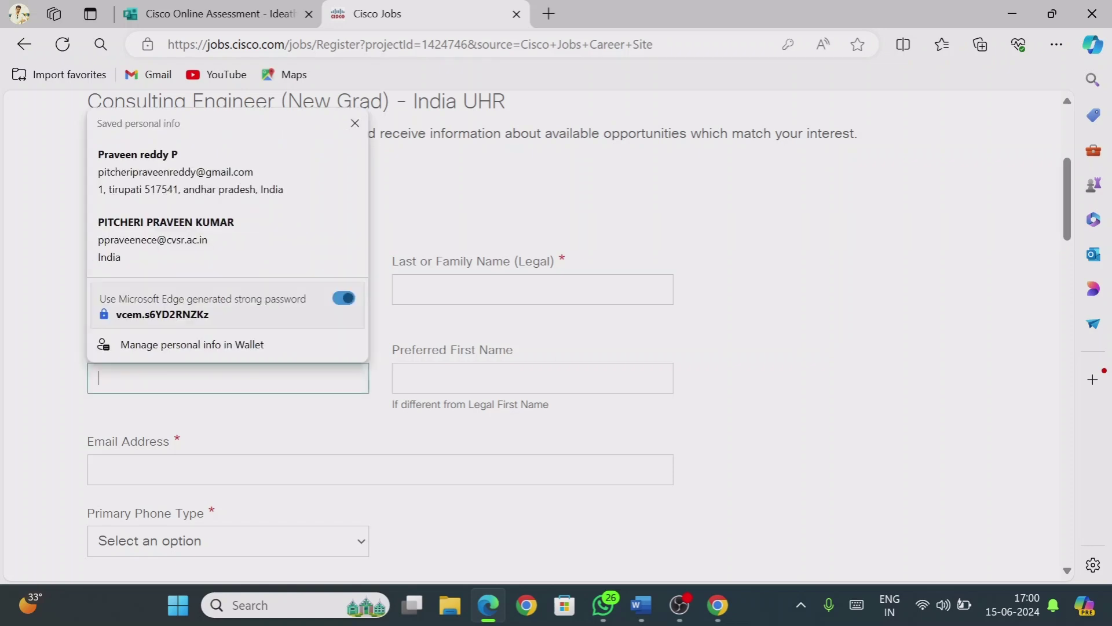
pyautogui.press('Tab')
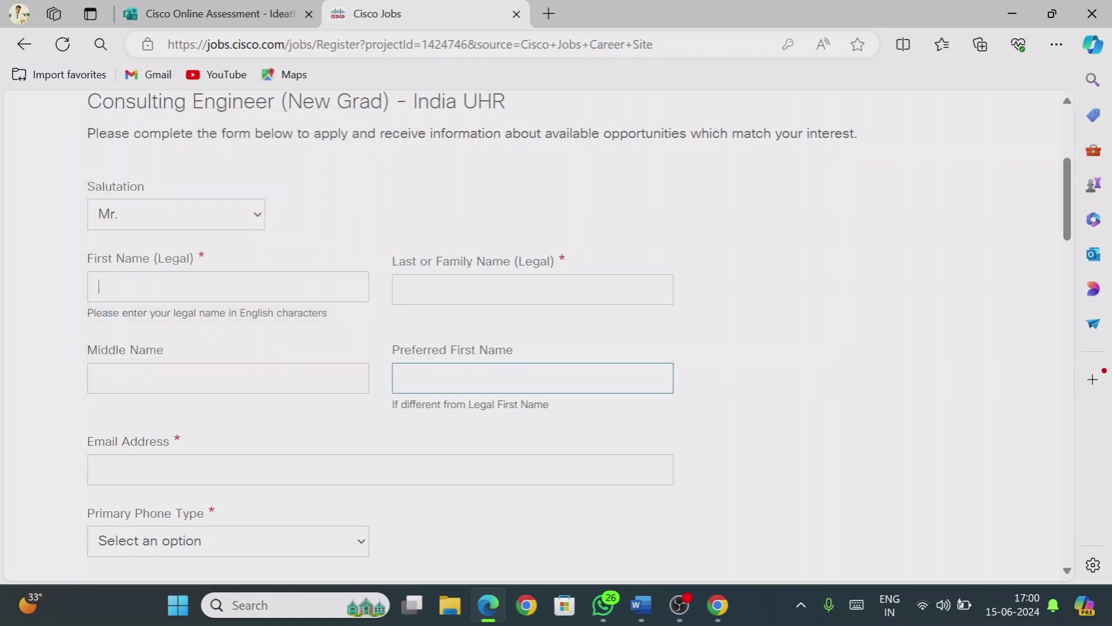
pyautogui.write('iam ')
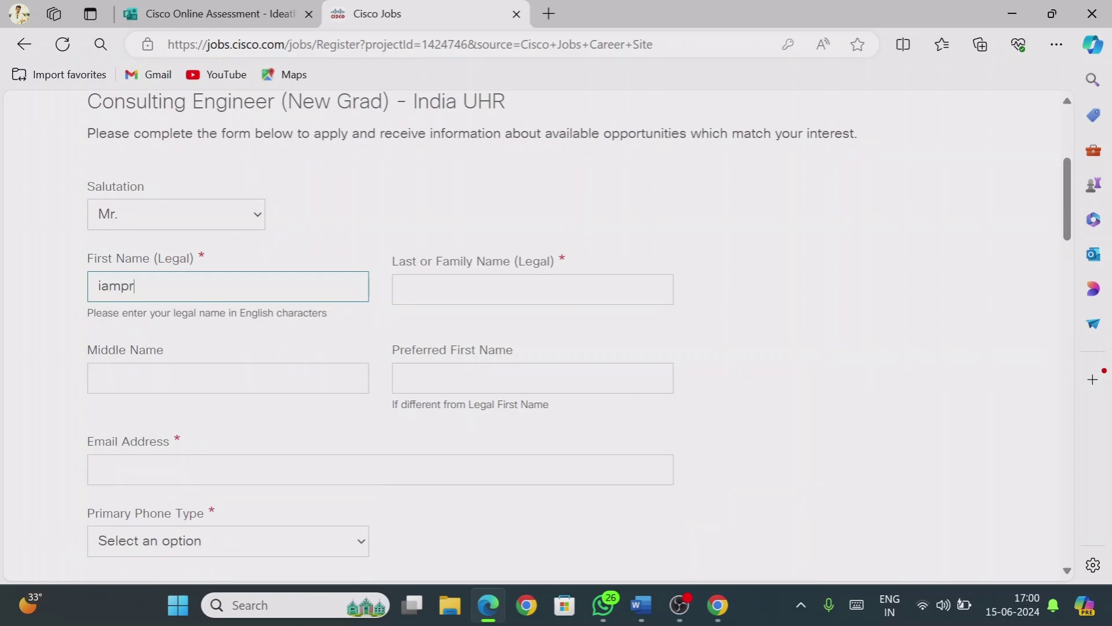
pyautogui.write('praveenreddy')
pyautogui.press('Tab')
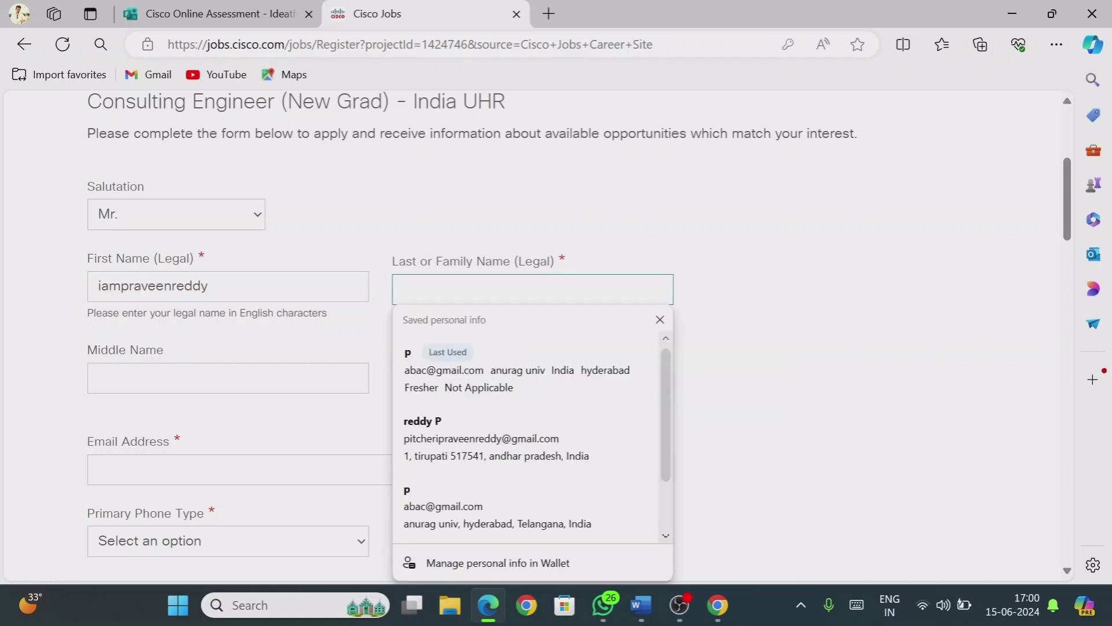
pyautogui.write('p')
pyautogui.click(785, 258)
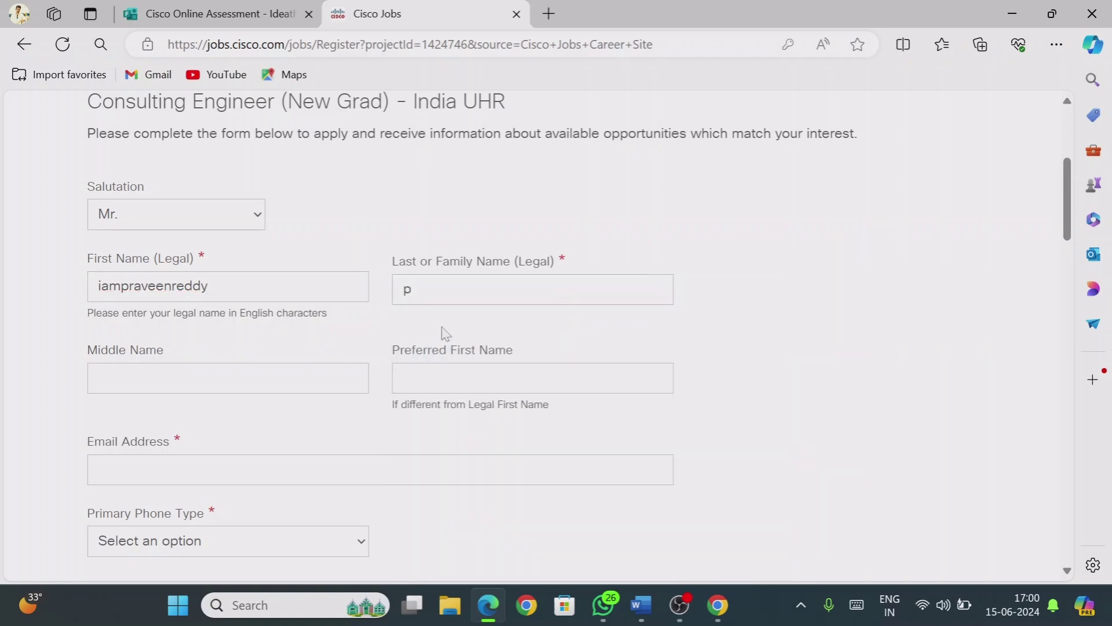
# Look at the application's Email Address field without filling it in, and return to question 17's role list in the Ideathon registration form
pyautogui.click(206, 469)
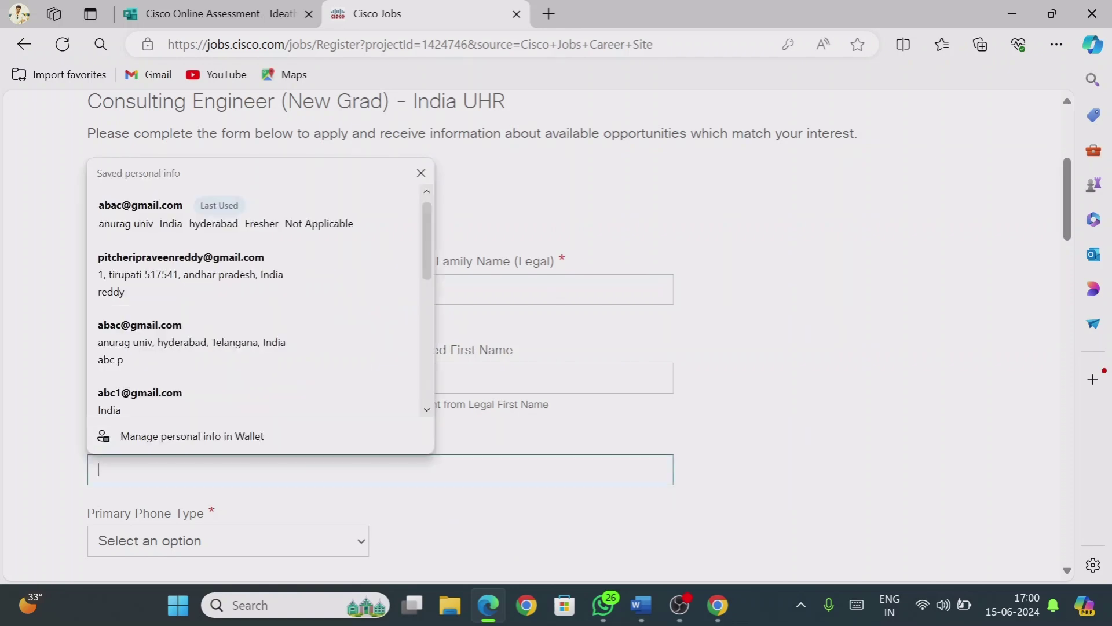
pyautogui.click(800, 445)
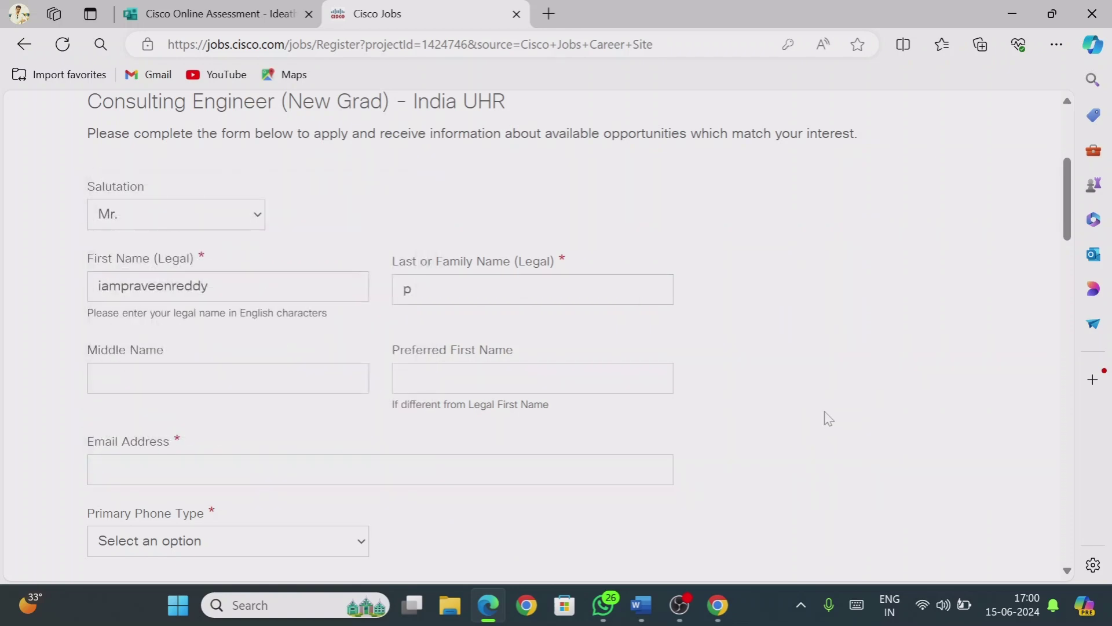
pyautogui.click(244, 8)
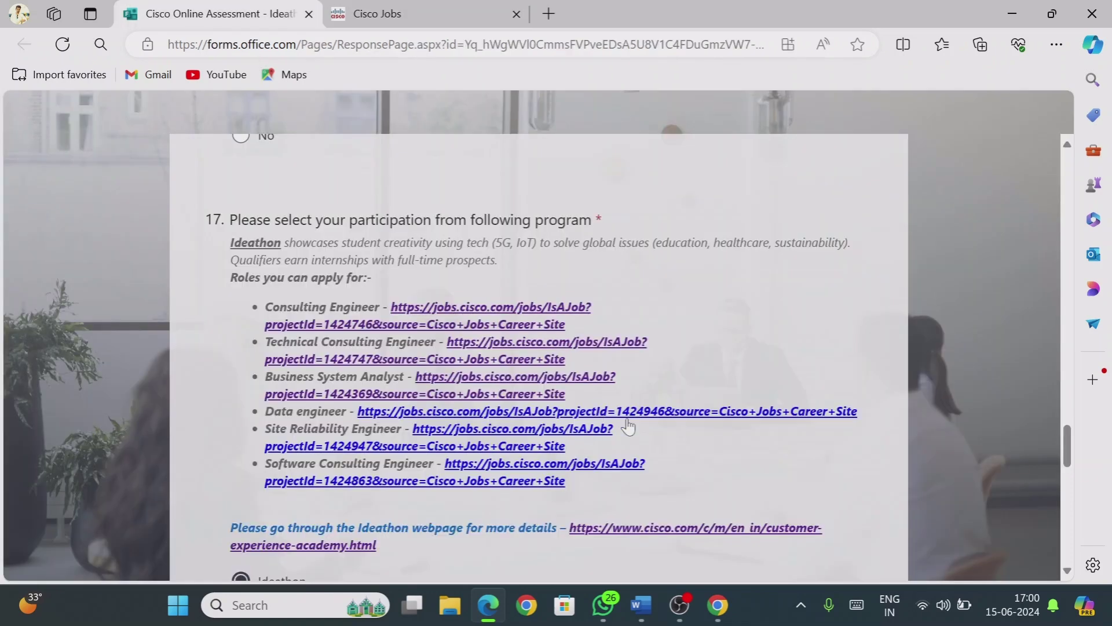
pyautogui.click(450, 19)
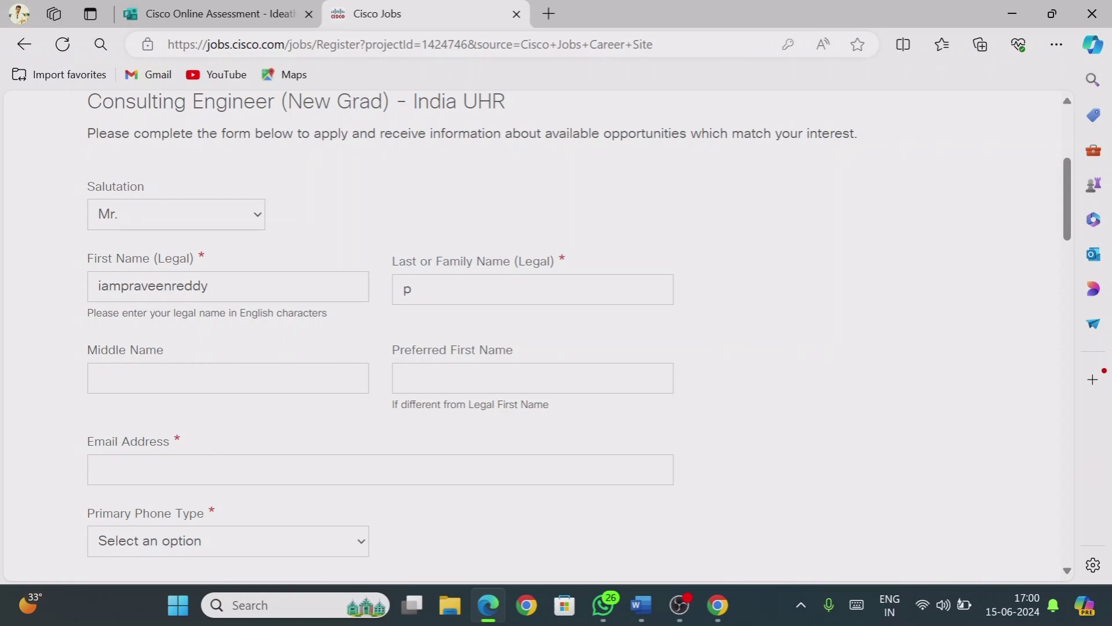
pyautogui.click(231, 469)
pyautogui.click(1031, 322)
pyautogui.click(220, 14)
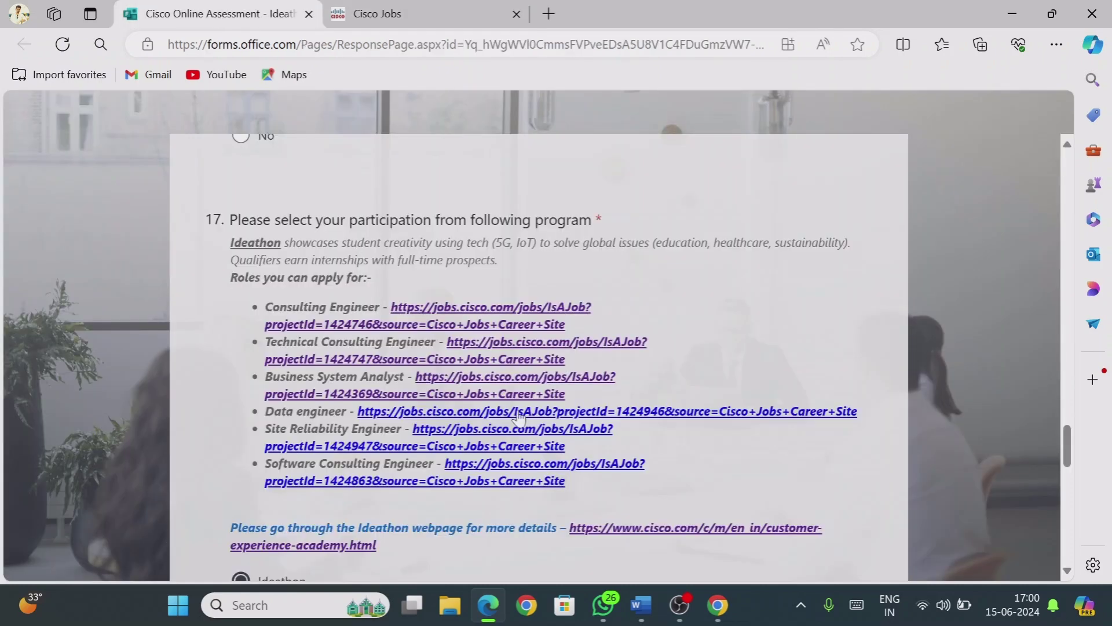
# Return to the Consulting Engineer application and fill in the applicant's email address from a saved personal info entry
pyautogui.moveTo(1067, 446)
pyautogui.mouseDown()
pyautogui.moveTo(1056, 396)
pyautogui.moveTo(1057, 442)
pyautogui.mouseUp()
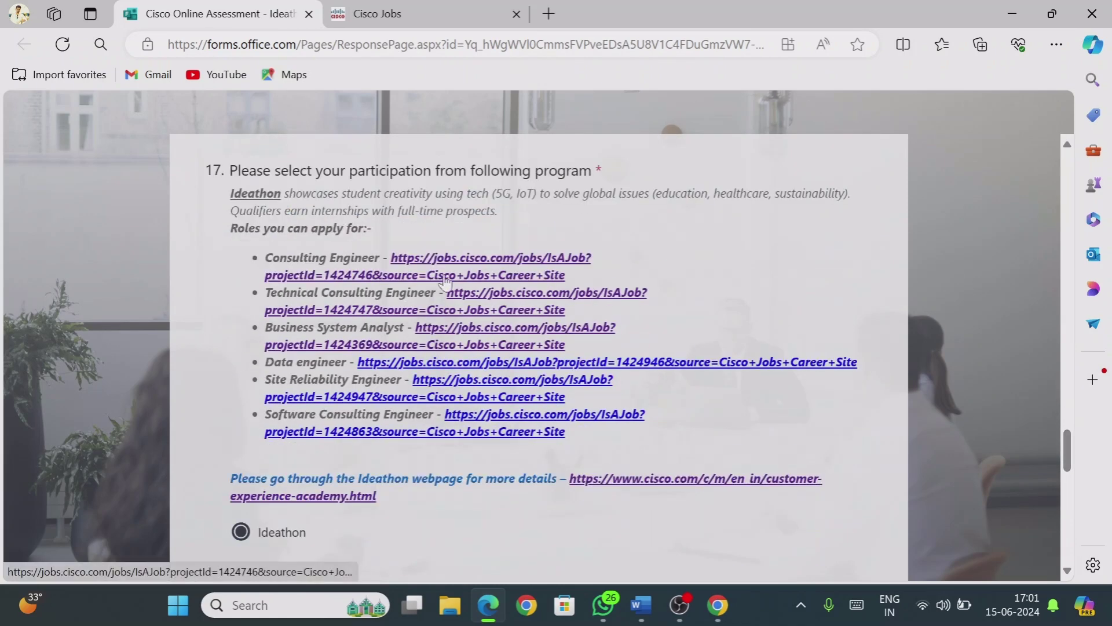
pyautogui.click(409, 22)
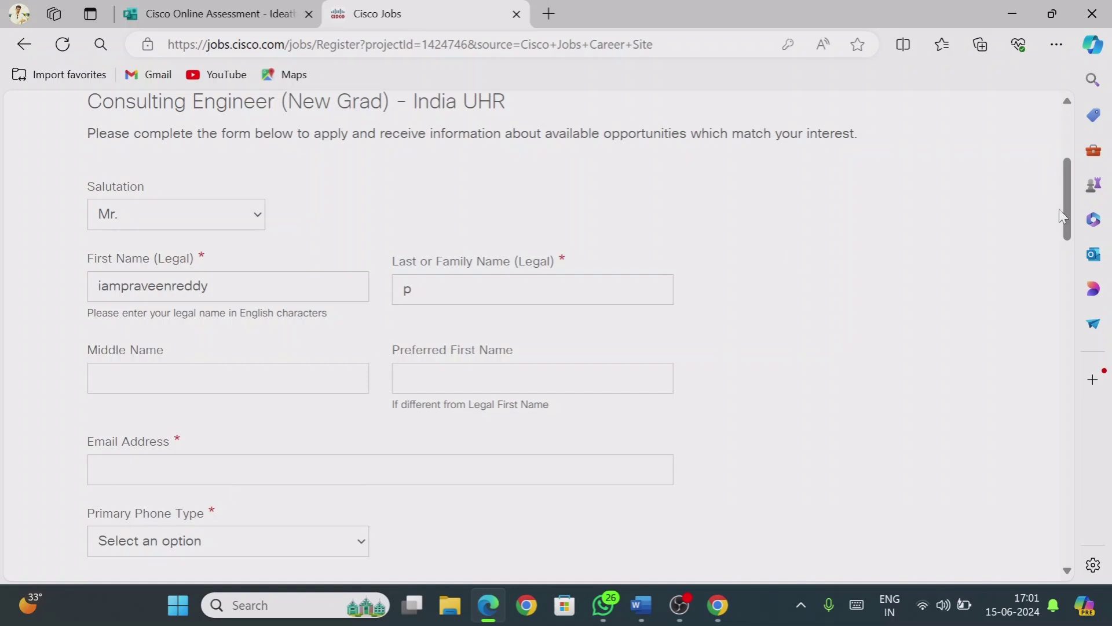
pyautogui.scroll(-1, 1066, 186)
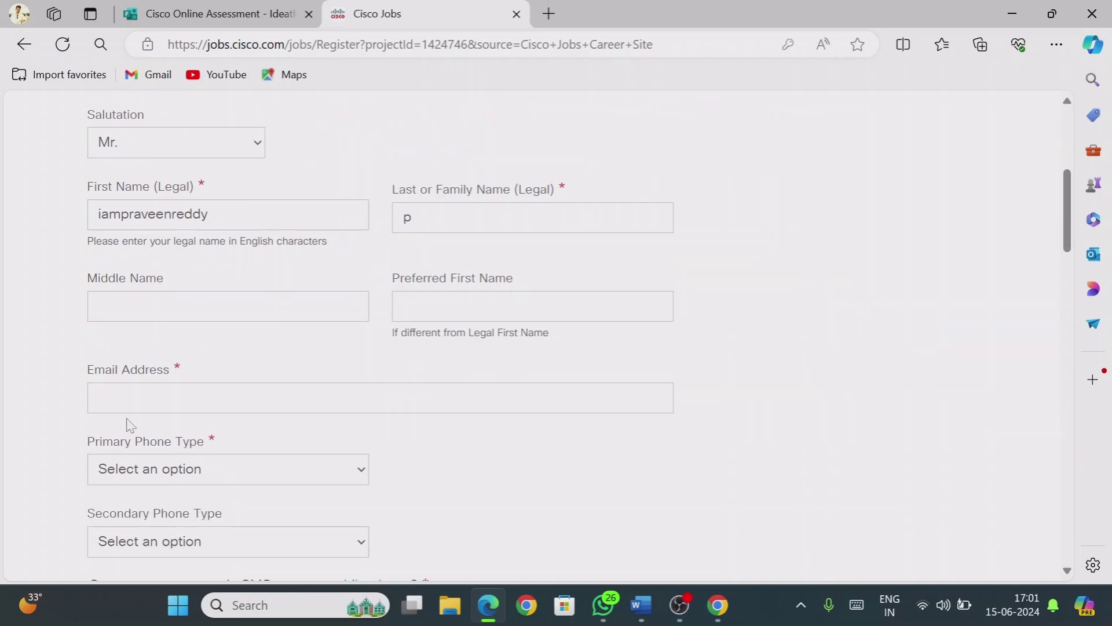
pyautogui.click(348, 399)
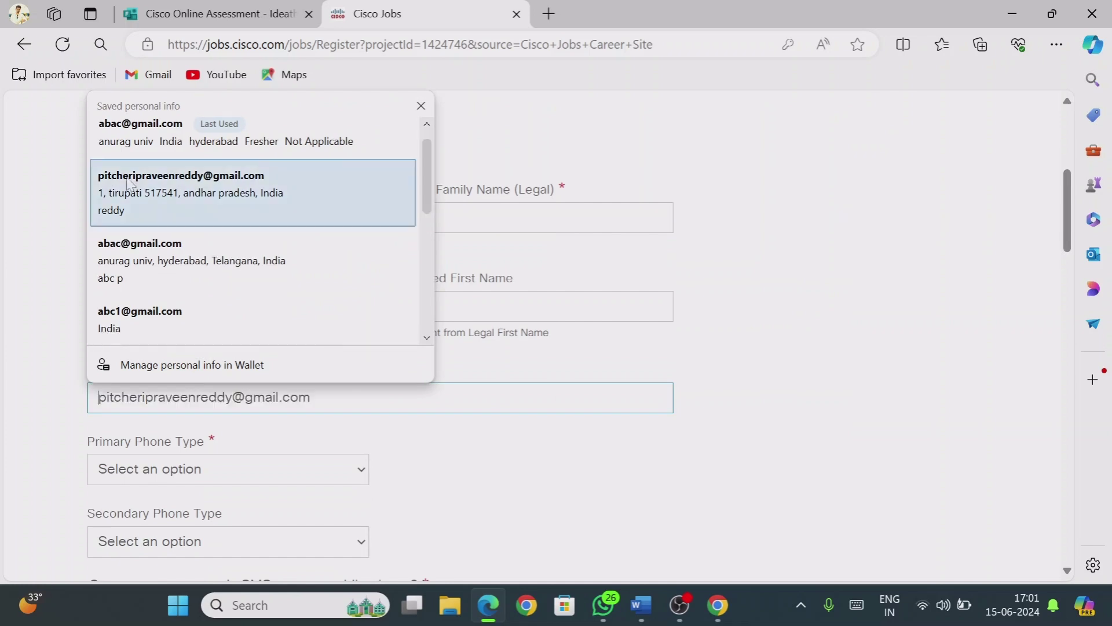
pyautogui.click(150, 132)
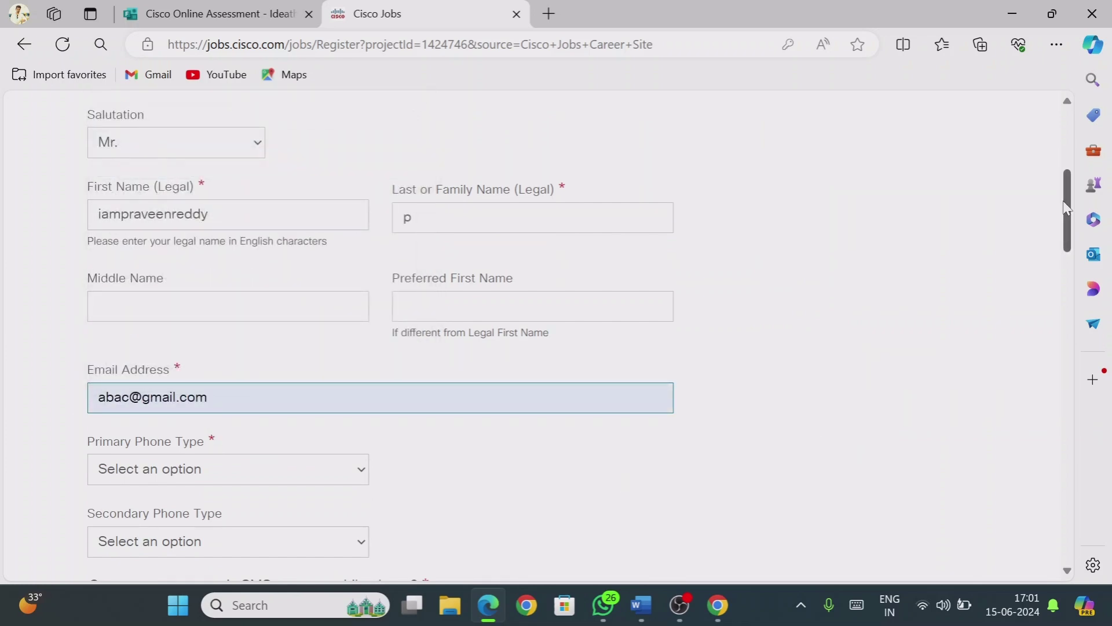
# Set the primary phone type to Mobile Phone and fill in the applicant's mobile number from the saved entries
pyautogui.moveTo(1068, 201); pyautogui.dragTo(1068, 232)
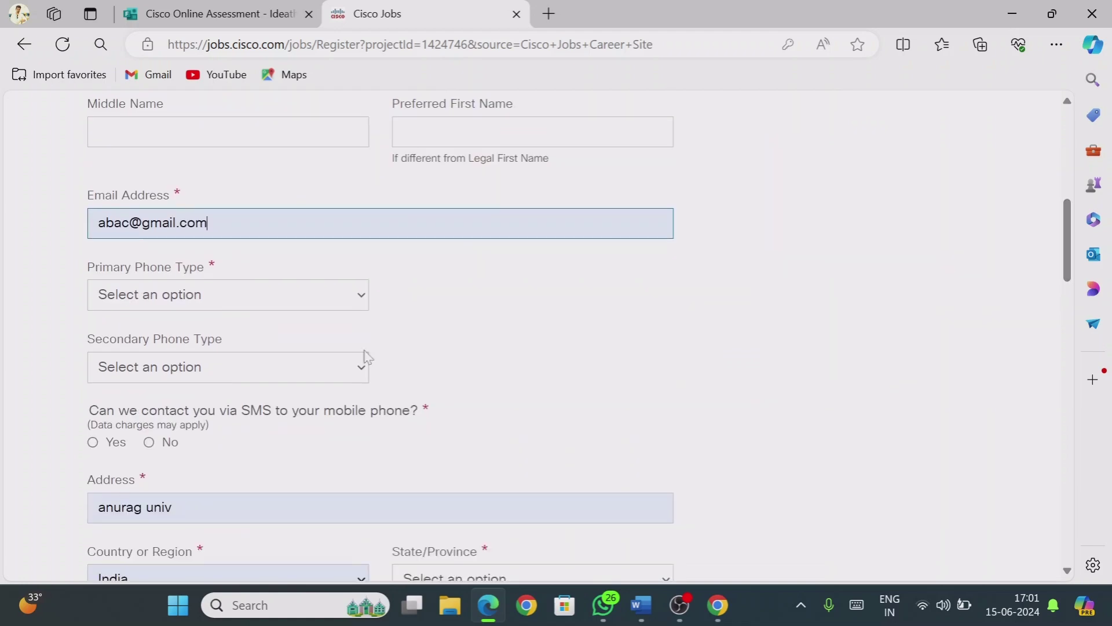
pyautogui.click(345, 306)
pyautogui.click(222, 340)
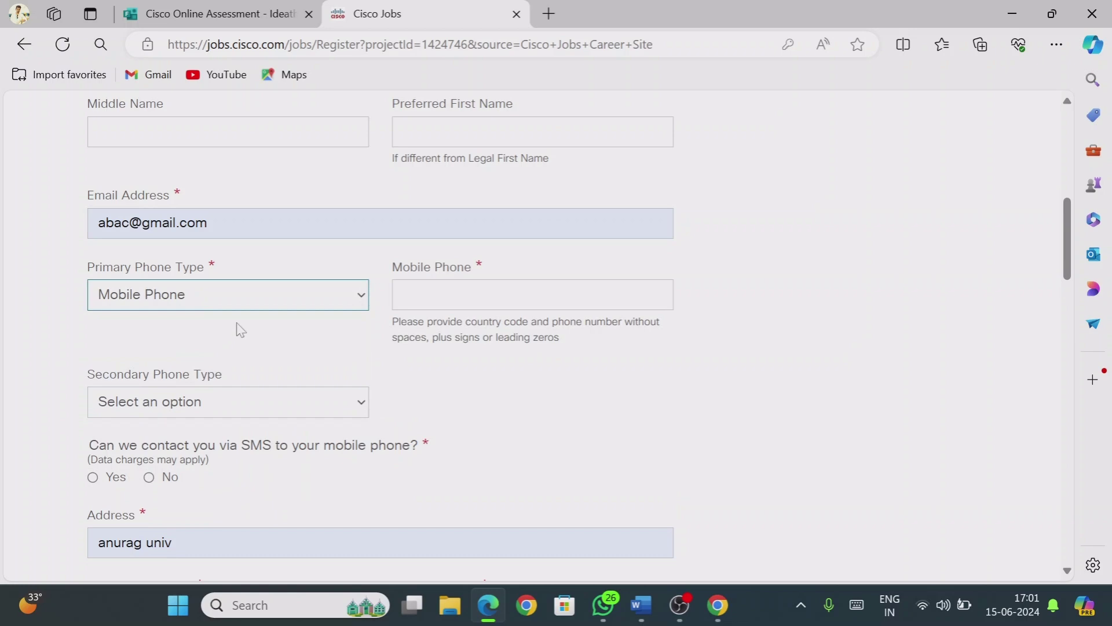
pyautogui.click(521, 294)
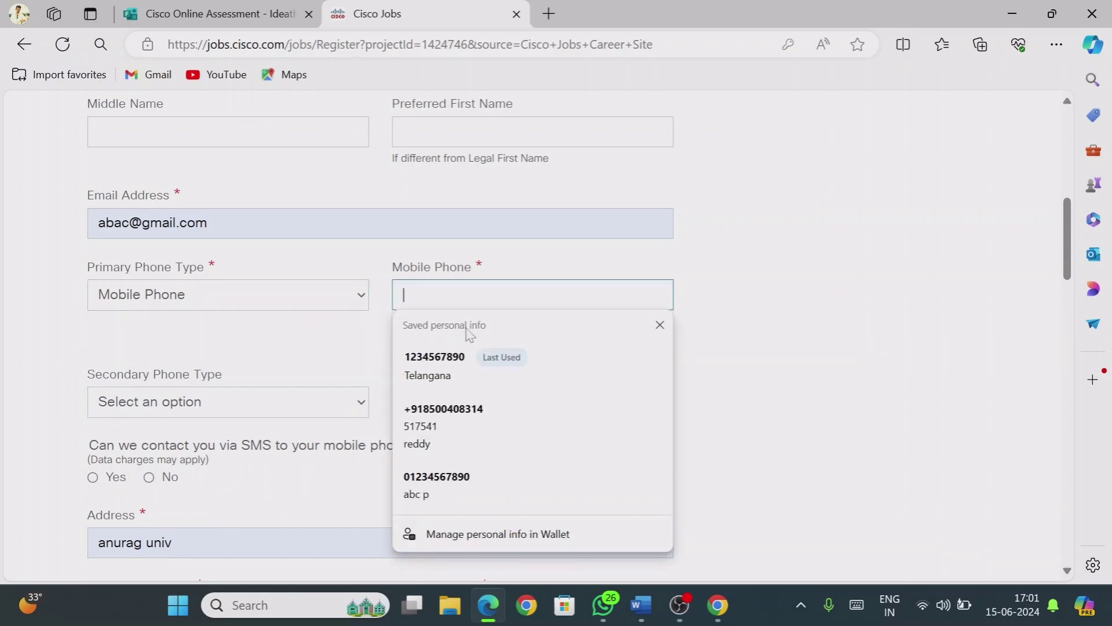
pyautogui.click(444, 364)
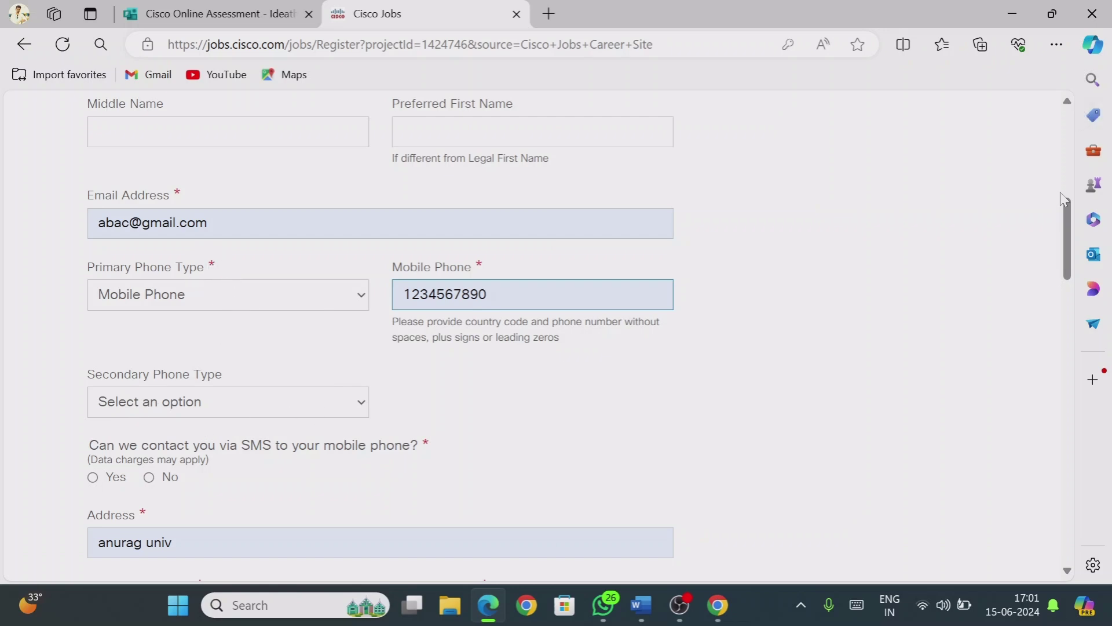
# Answer Yes to being contacted via SMS and Yes to looking for an internship or new/recent graduate level role
pyautogui.scroll(-2, 1073, 220)
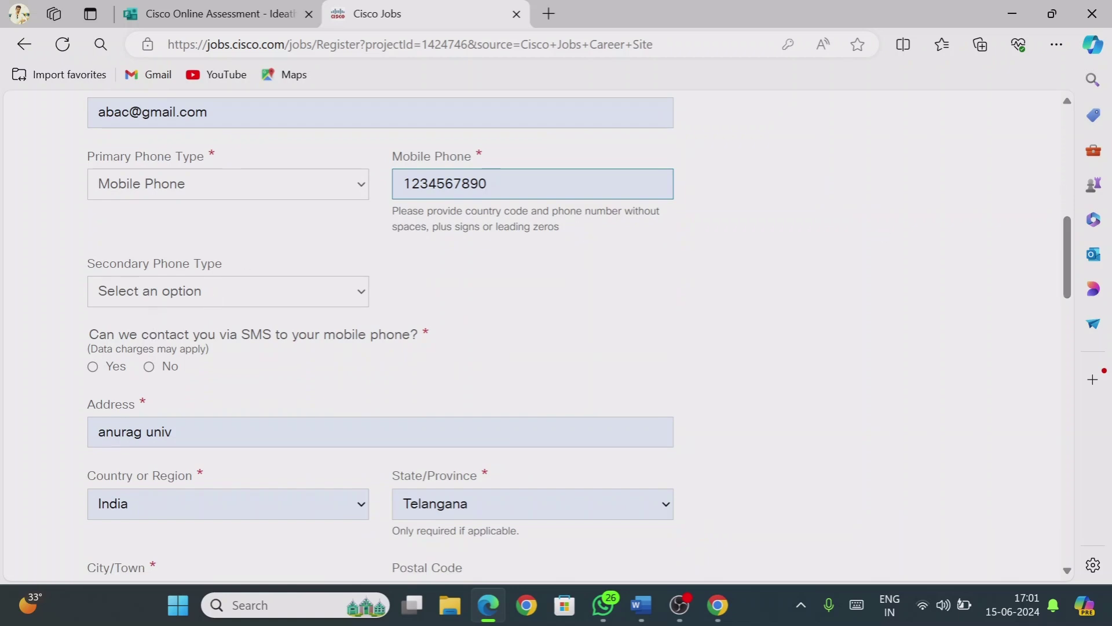
pyautogui.click(94, 367)
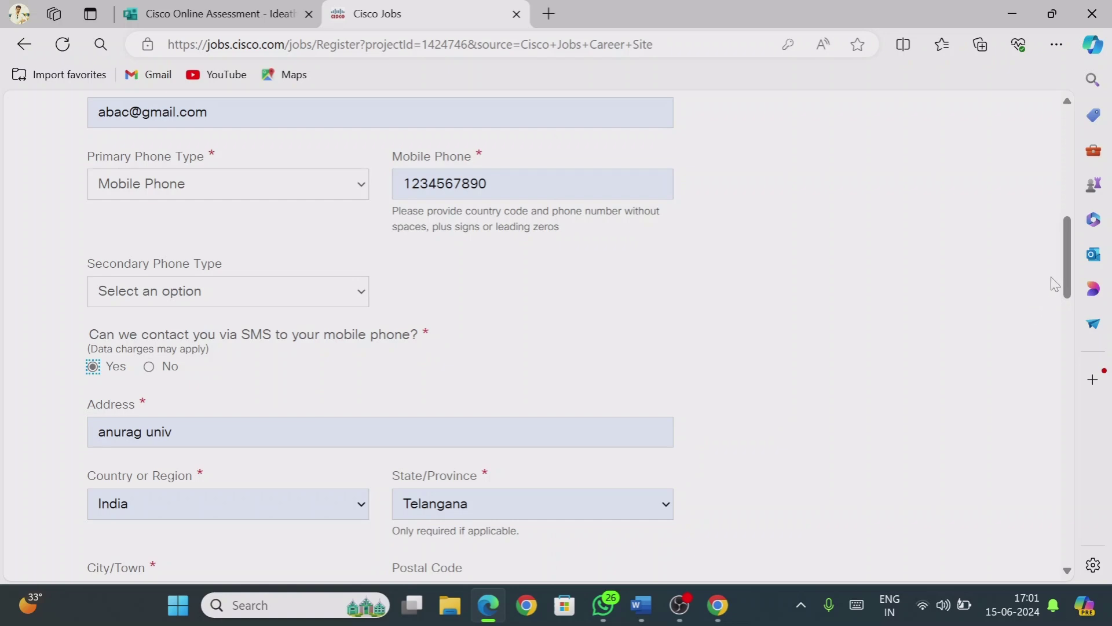
pyautogui.scroll(-4, 1065, 255)
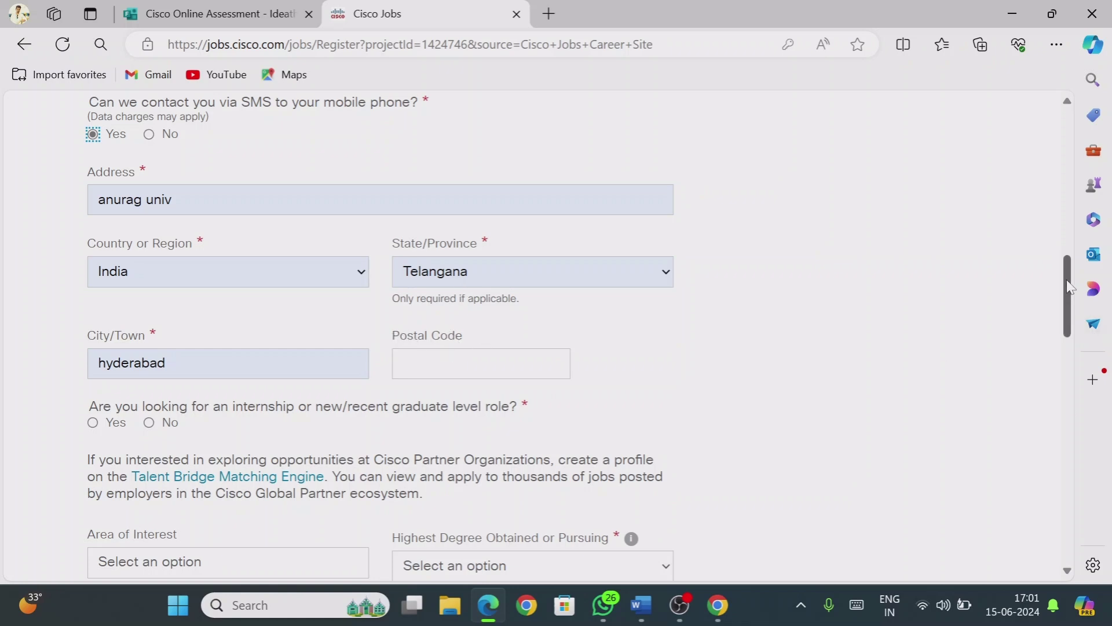
pyautogui.moveTo(1067, 281); pyautogui.dragTo(1067, 299)
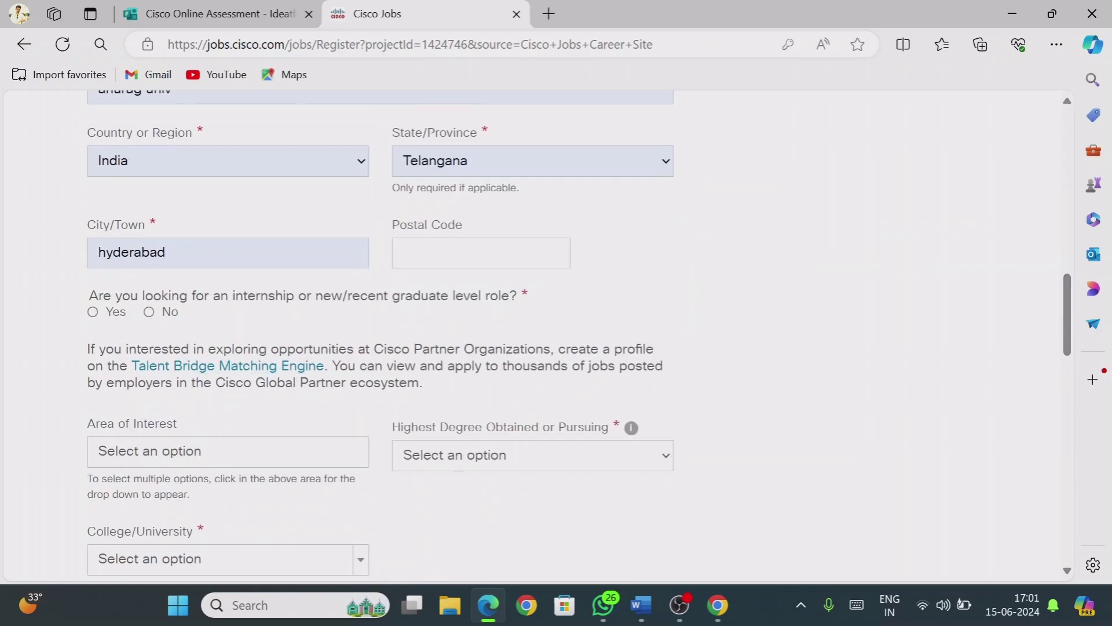
pyautogui.moveTo(530, 296); pyautogui.dragTo(282, 297)
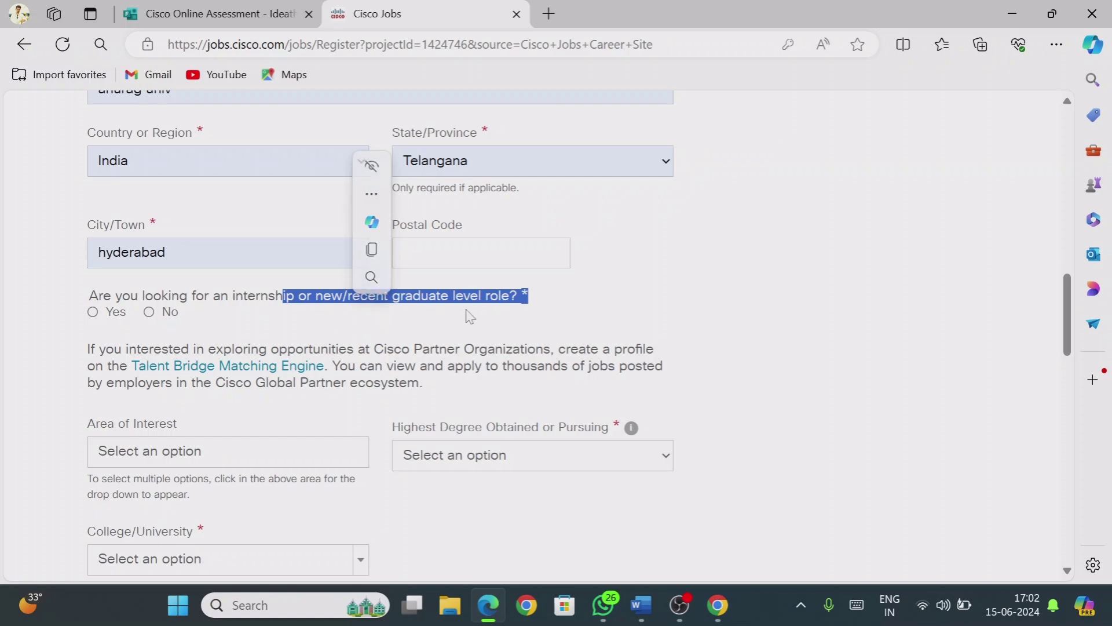
pyautogui.click(93, 312)
pyautogui.click(636, 300)
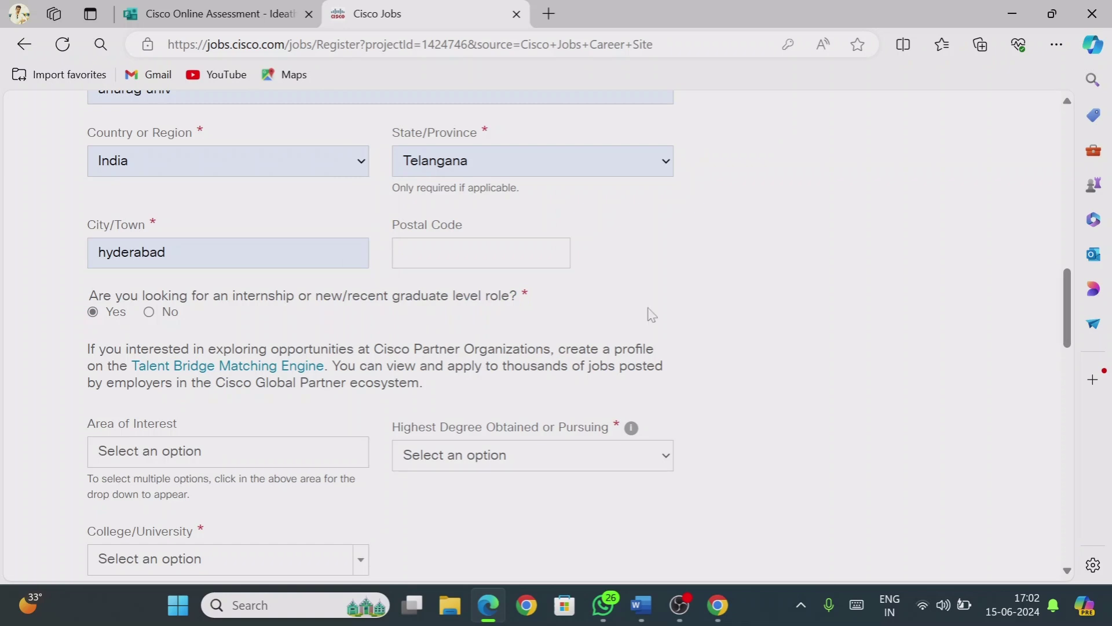
# Add Engineer - Network and Engineer - Software as areas of interest, and set the highest degree to Bachelors Degree (BA/BS /etc)
pyautogui.moveTo(1066, 298); pyautogui.dragTo(1066, 329)
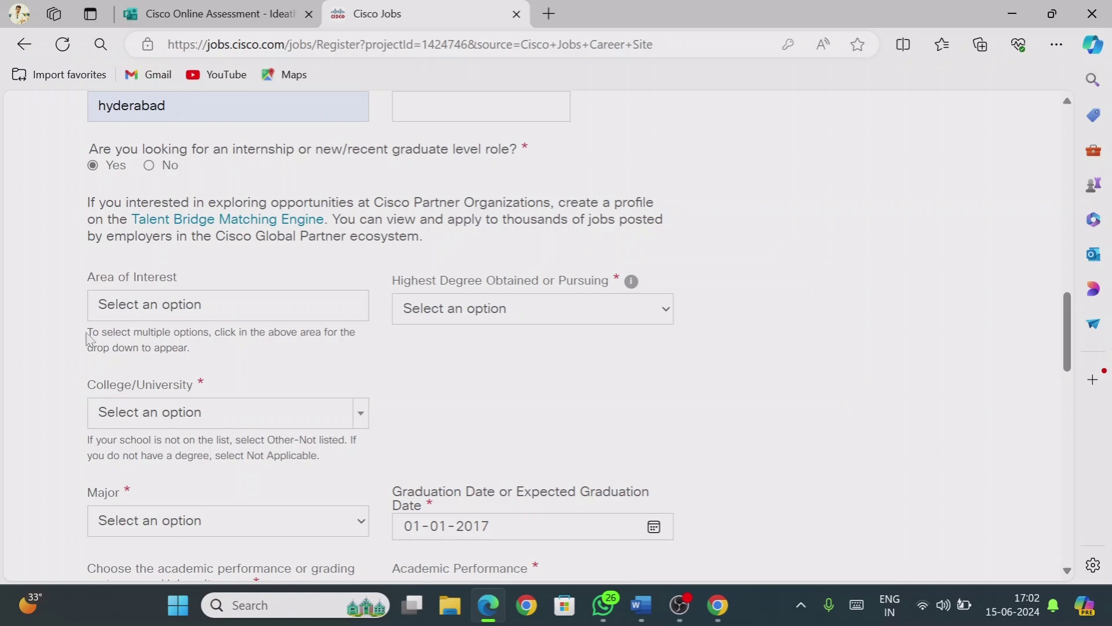
pyautogui.moveTo(88, 332); pyautogui.dragTo(356, 332)
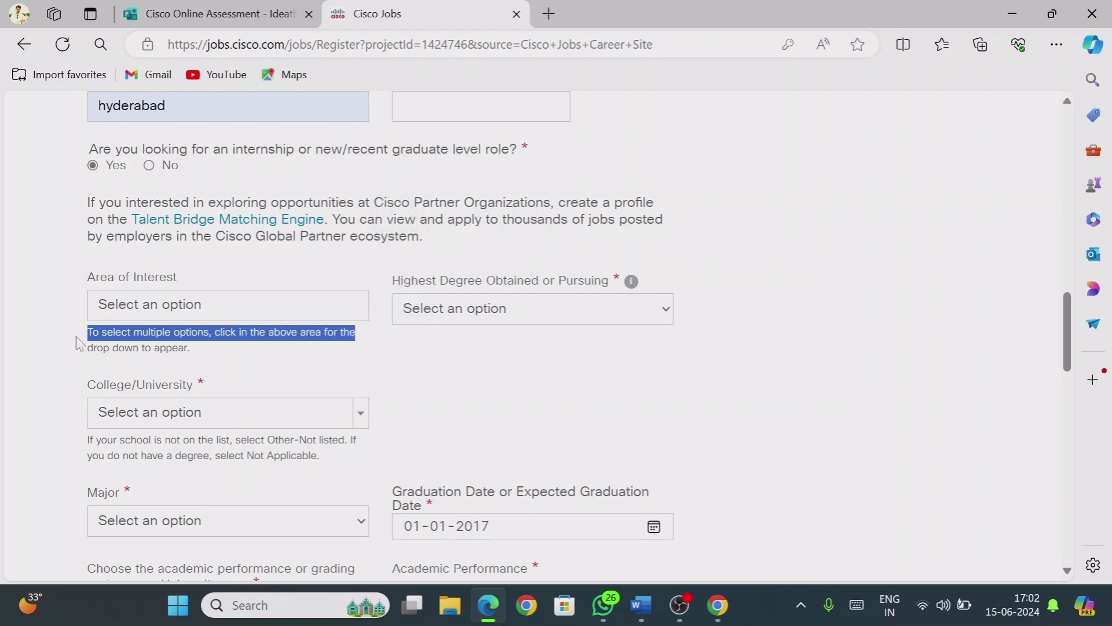
pyautogui.click(228, 305)
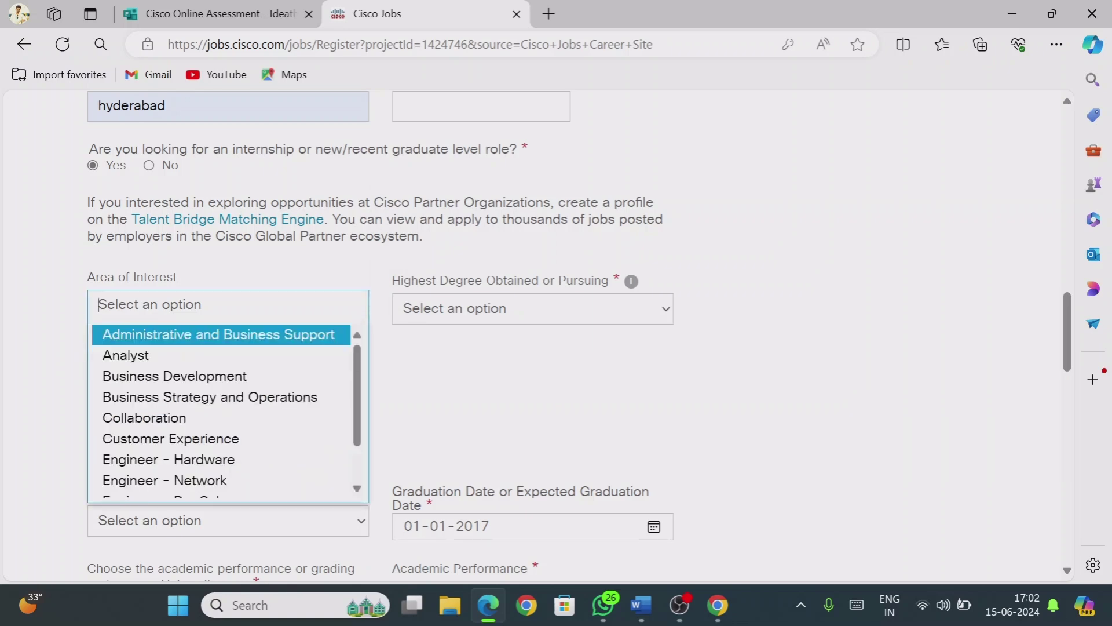
pyautogui.click(184, 480)
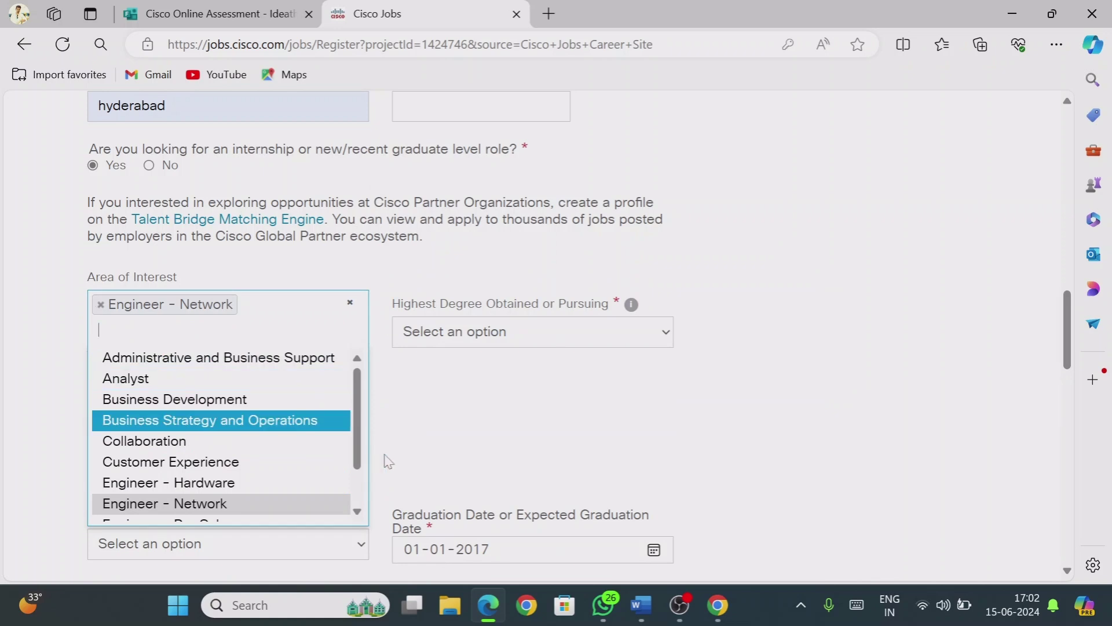
pyautogui.click(417, 423)
pyautogui.click(228, 327)
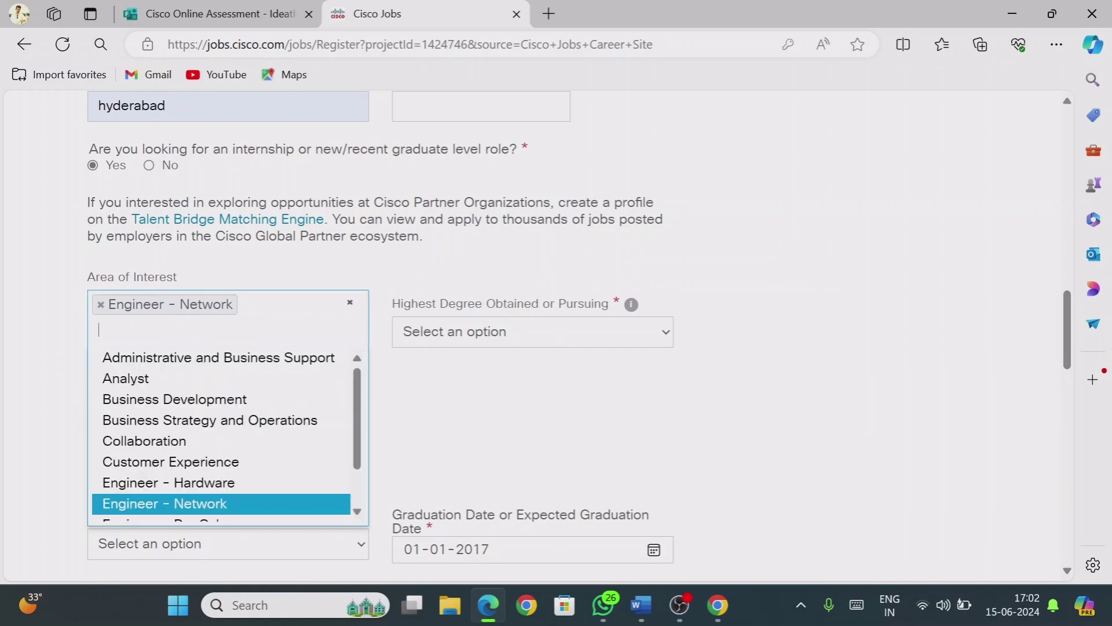
pyautogui.scroll(-3, 357, 440)
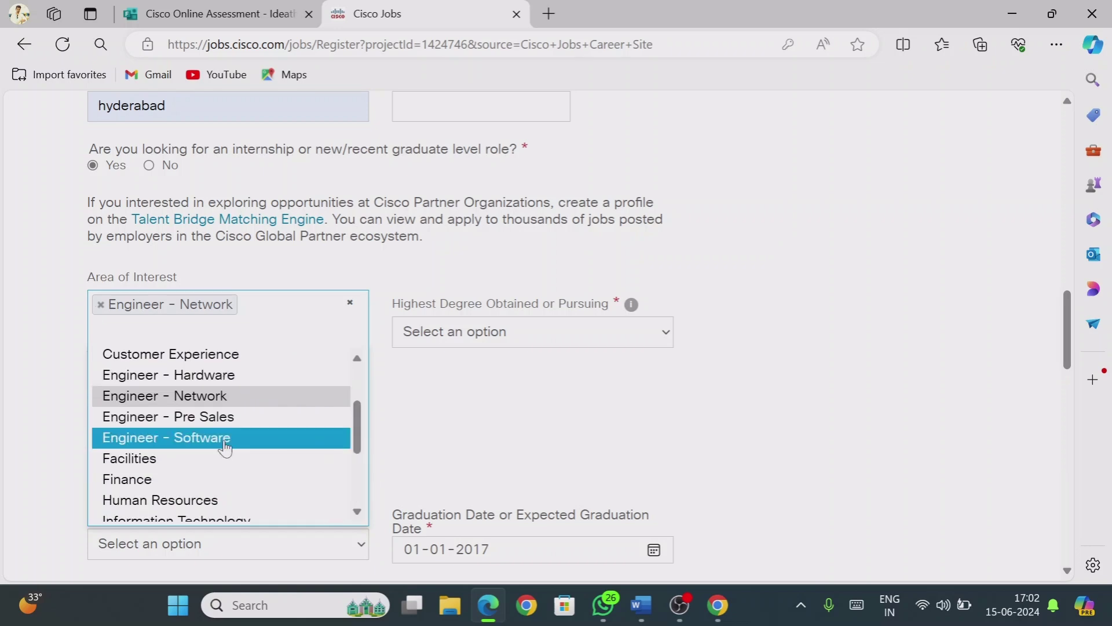
pyautogui.click(223, 442)
pyautogui.click(444, 434)
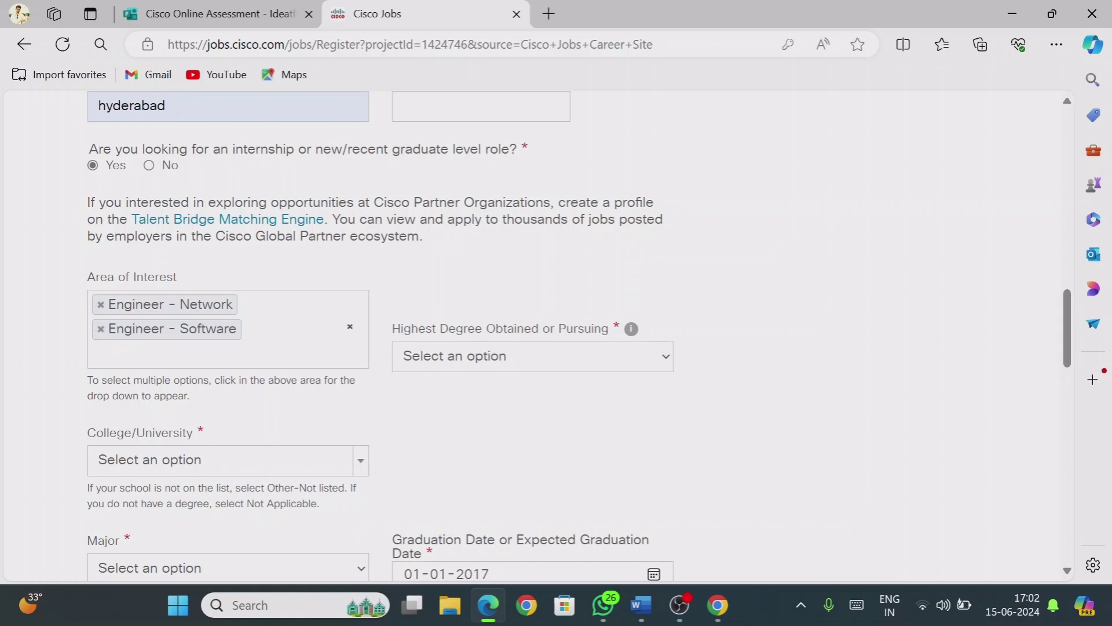
pyautogui.click(662, 361)
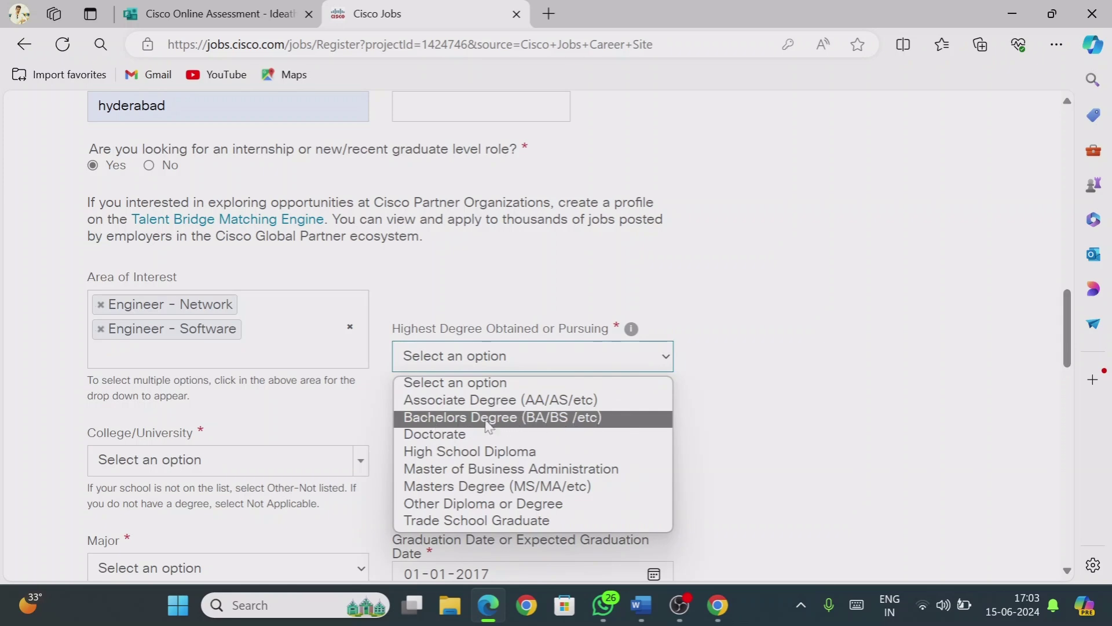
pyautogui.click(510, 418)
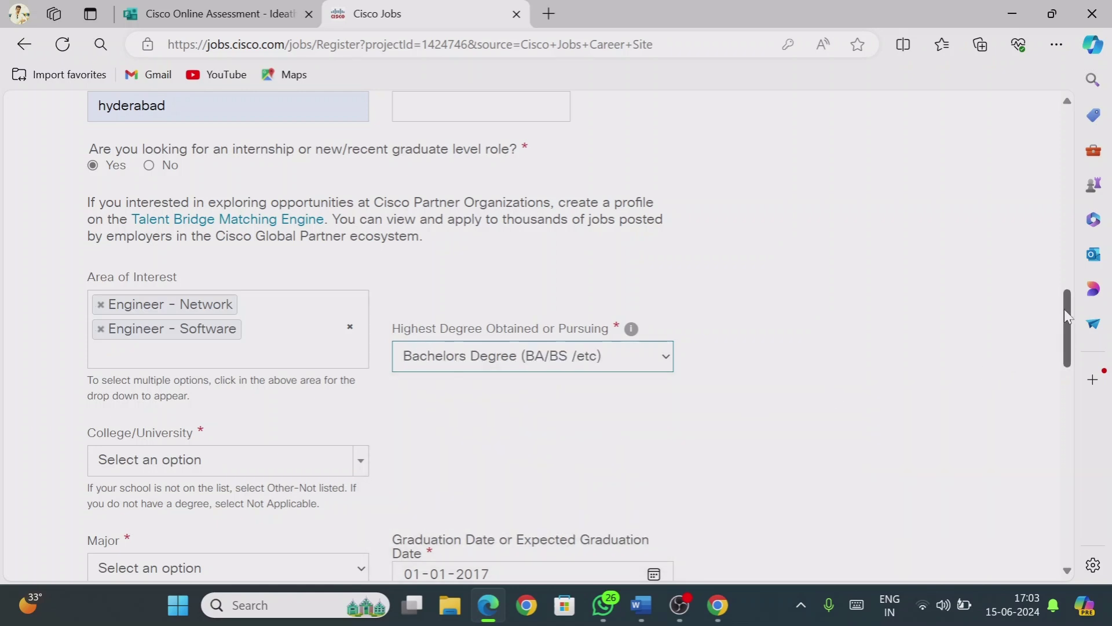
# Set the College/University to *Other-Not Listed and enter ANURAG UNIVERSITY as the other university
pyautogui.moveTo(1064, 316); pyautogui.dragTo(1064, 336)
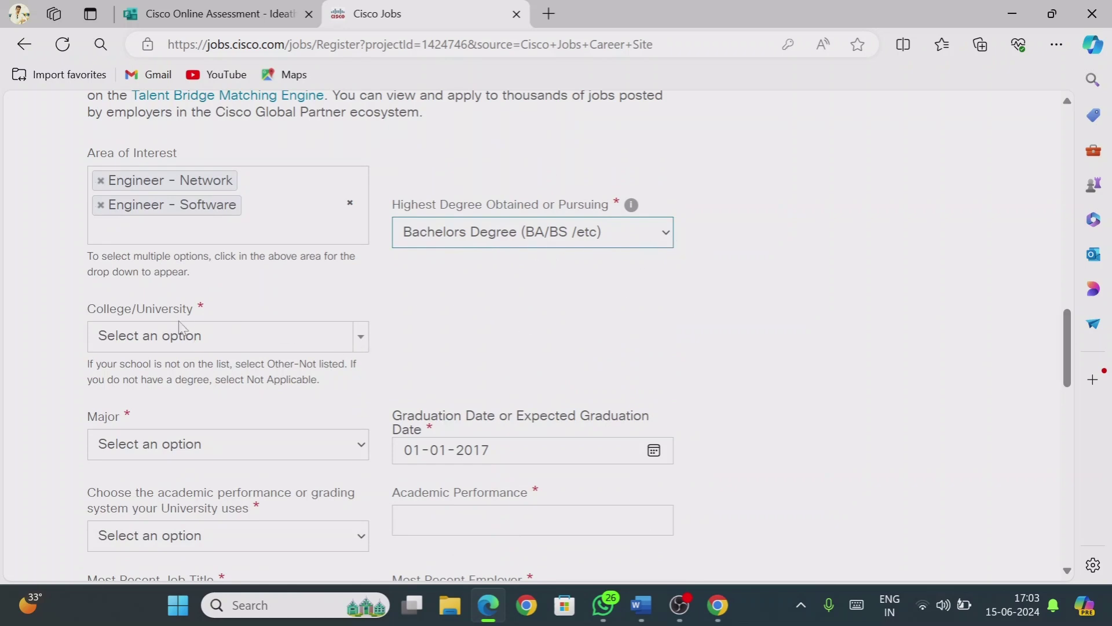
pyautogui.click(360, 338)
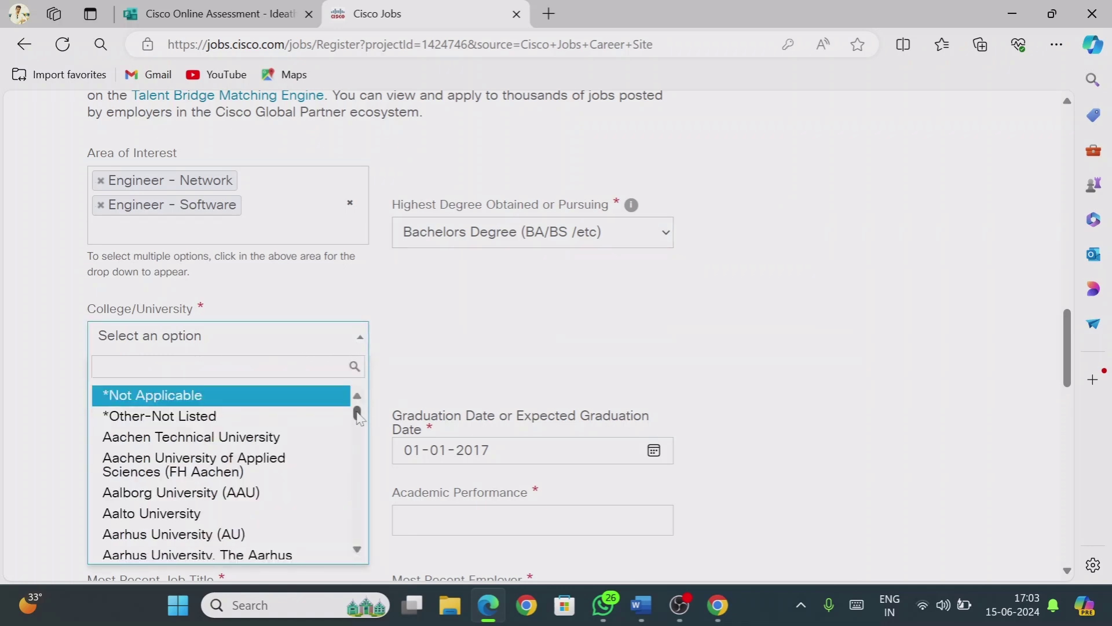
pyautogui.scroll(-2, 357, 420)
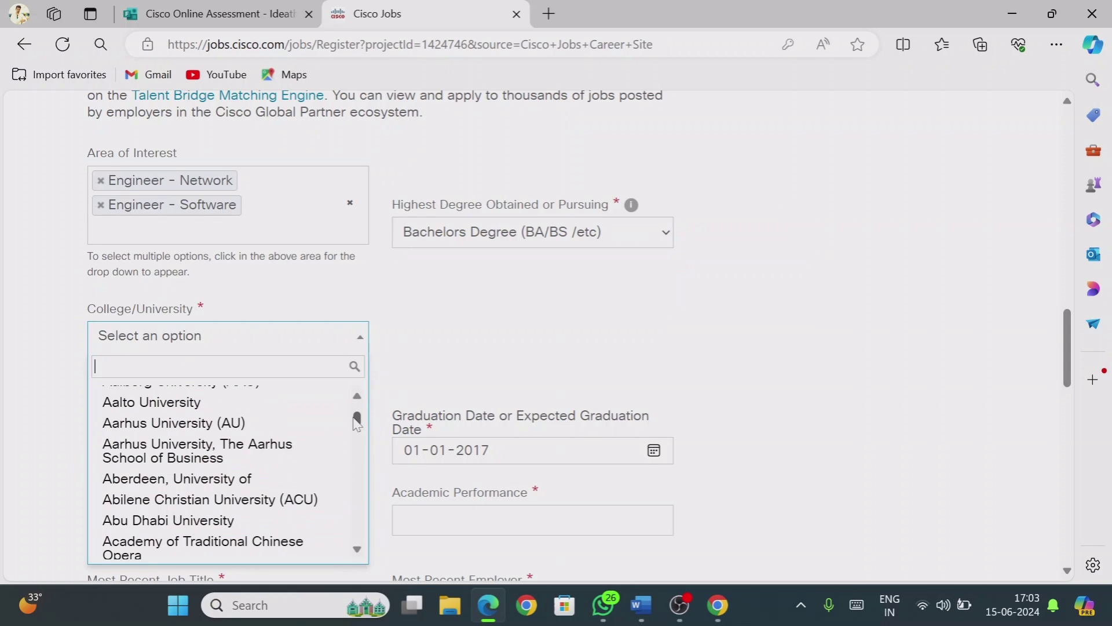
pyautogui.moveTo(357, 421)
pyautogui.mouseDown()
pyautogui.moveTo(367, 512)
pyautogui.moveTo(356, 402)
pyautogui.mouseUp()
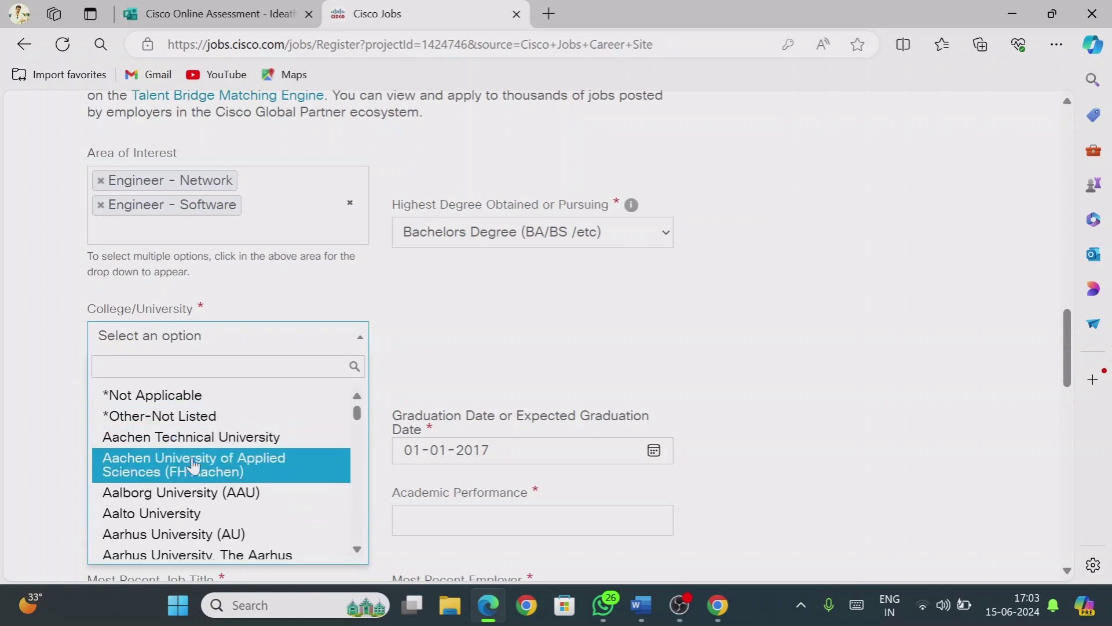
pyautogui.click(207, 423)
pyautogui.click(441, 340)
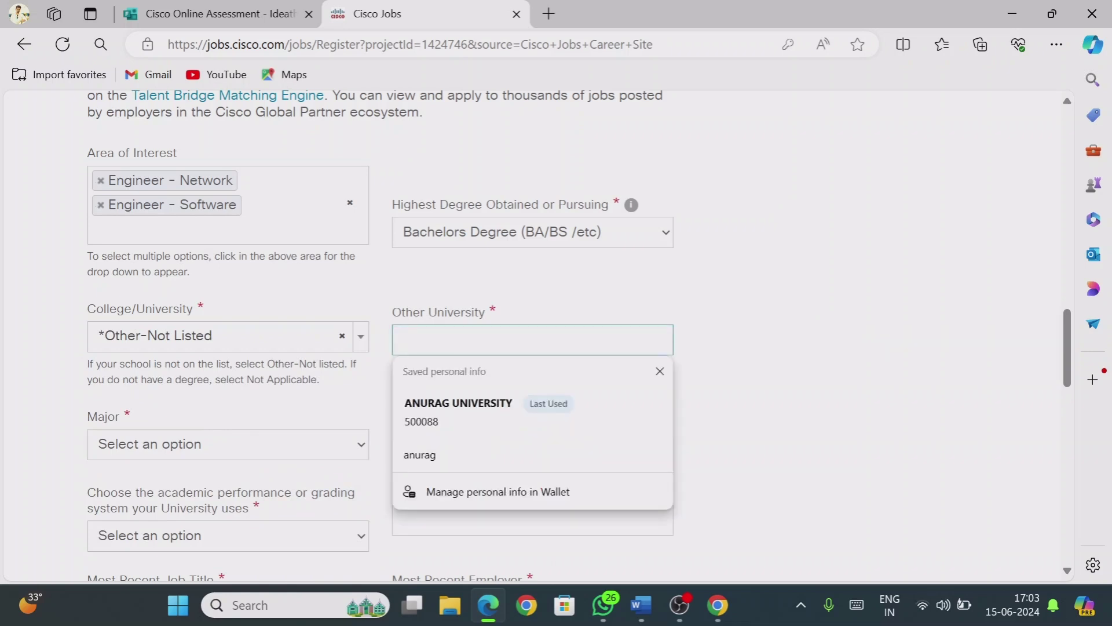
pyautogui.click(441, 399)
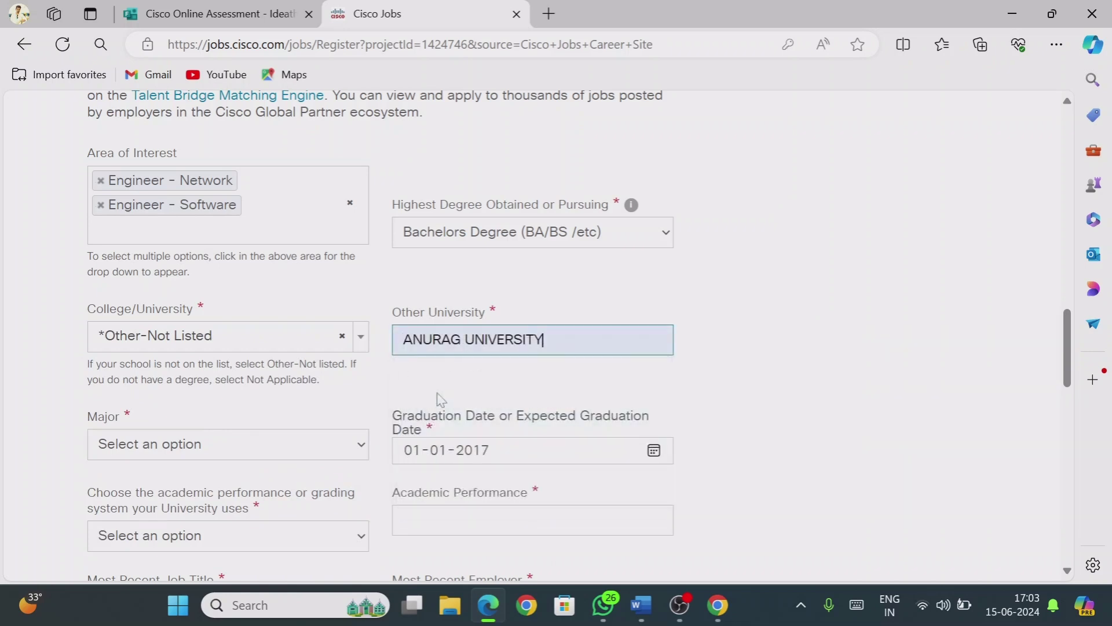
pyautogui.click(778, 350)
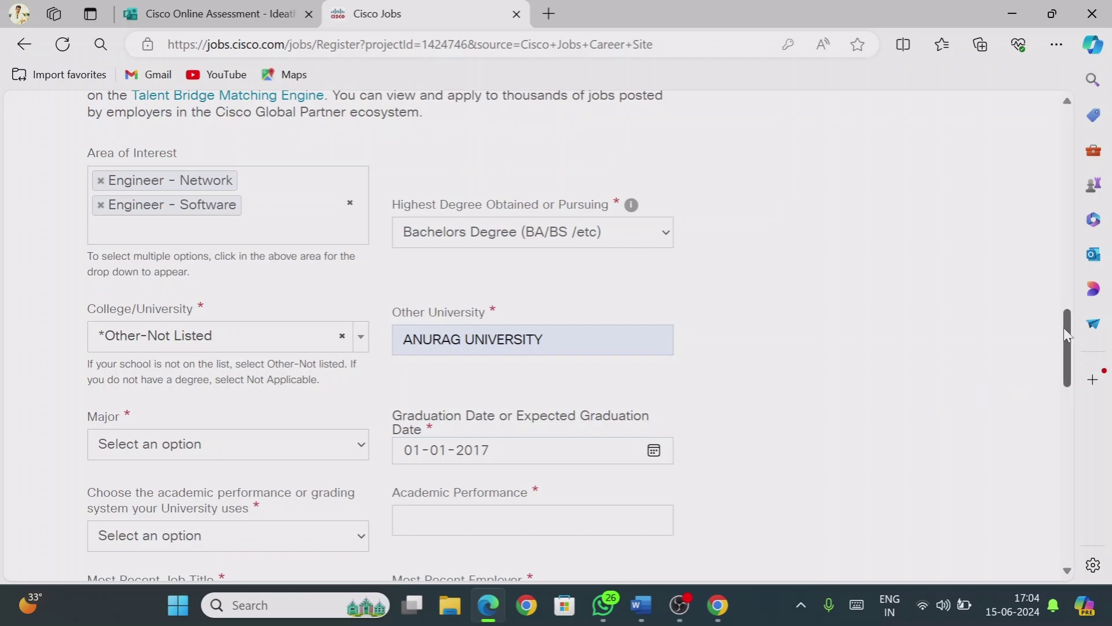
# Set the Major to Other - Not listed and check the calendar for the graduation date
pyautogui.scroll(-3, 1067, 338)
pyautogui.click(361, 234)
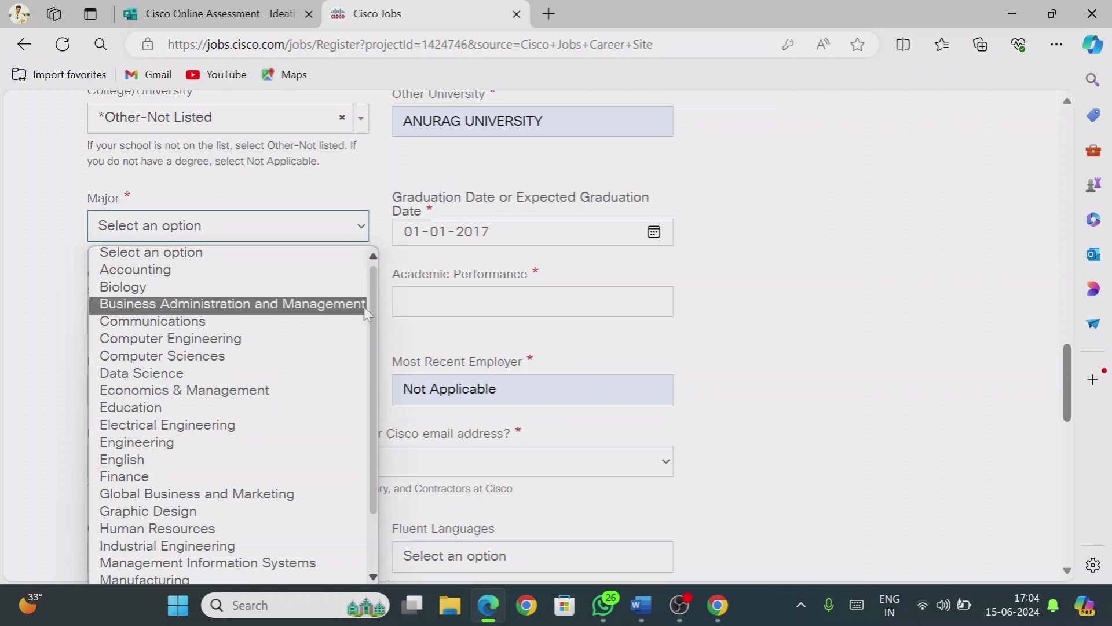
pyautogui.scroll(-2, 372, 287)
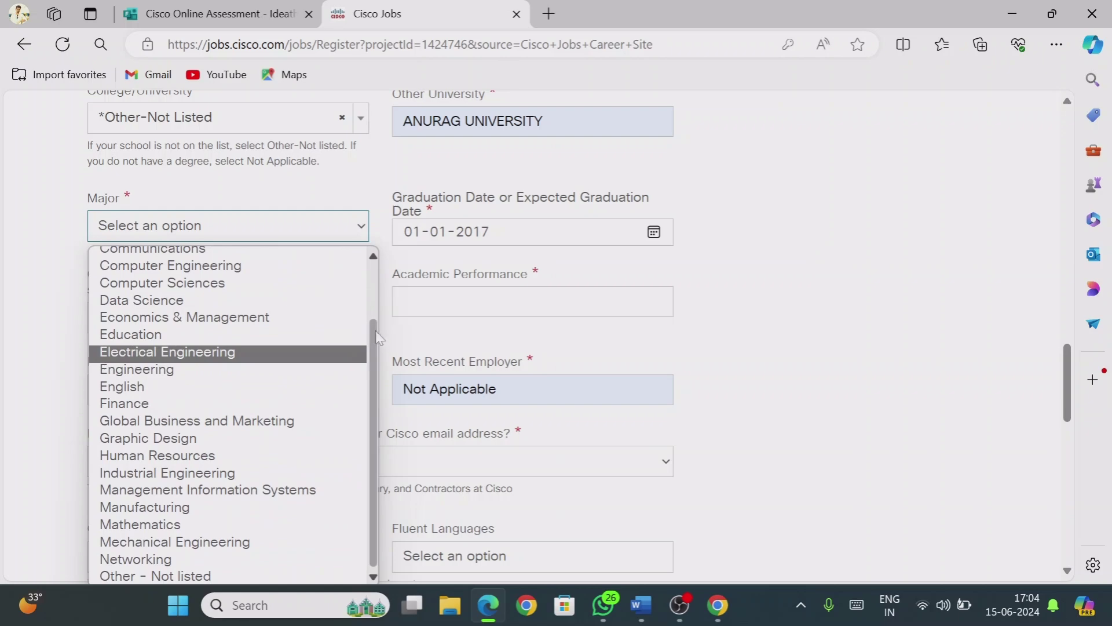
pyautogui.moveTo(377, 338); pyautogui.dragTo(375, 289)
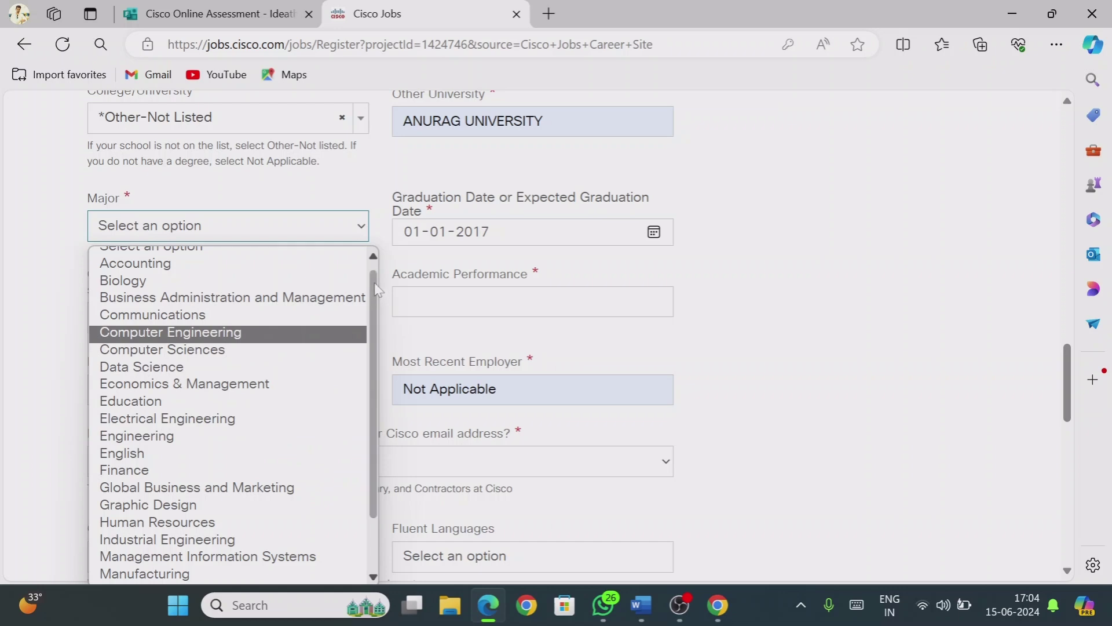
pyautogui.moveTo(377, 294); pyautogui.dragTo(374, 358)
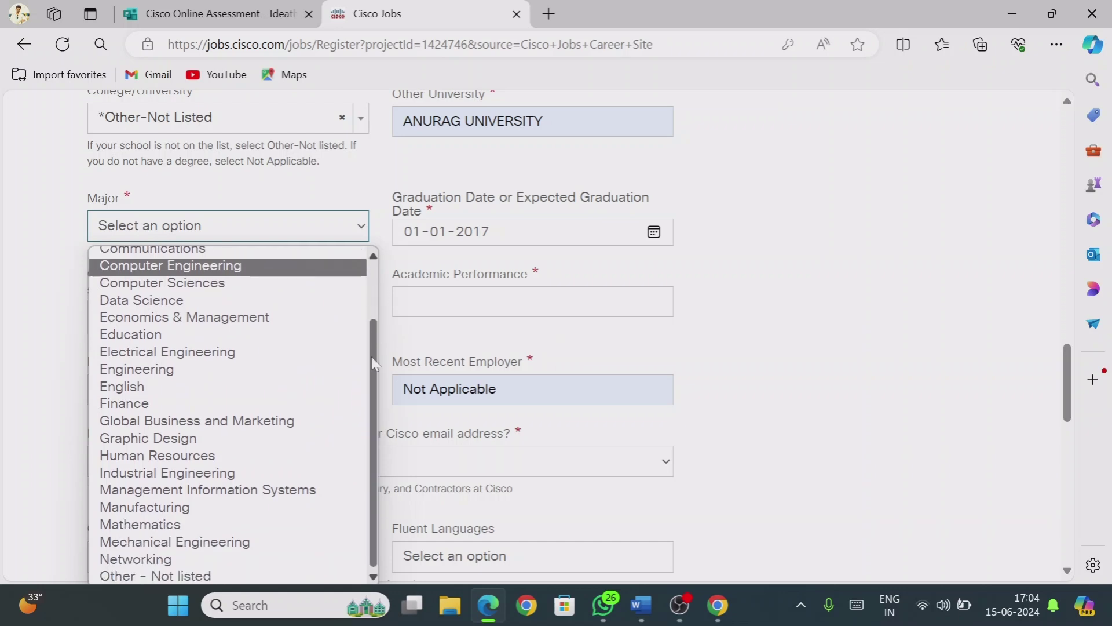
pyautogui.moveTo(372, 358); pyautogui.dragTo(370, 335)
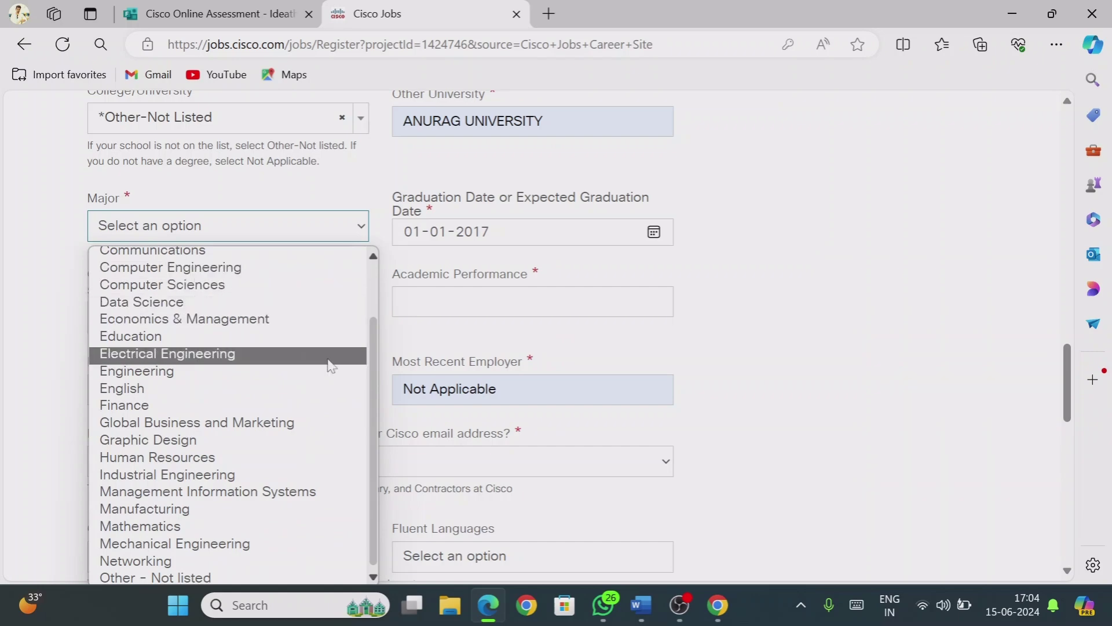
pyautogui.moveTo(374, 334); pyautogui.dragTo(372, 369)
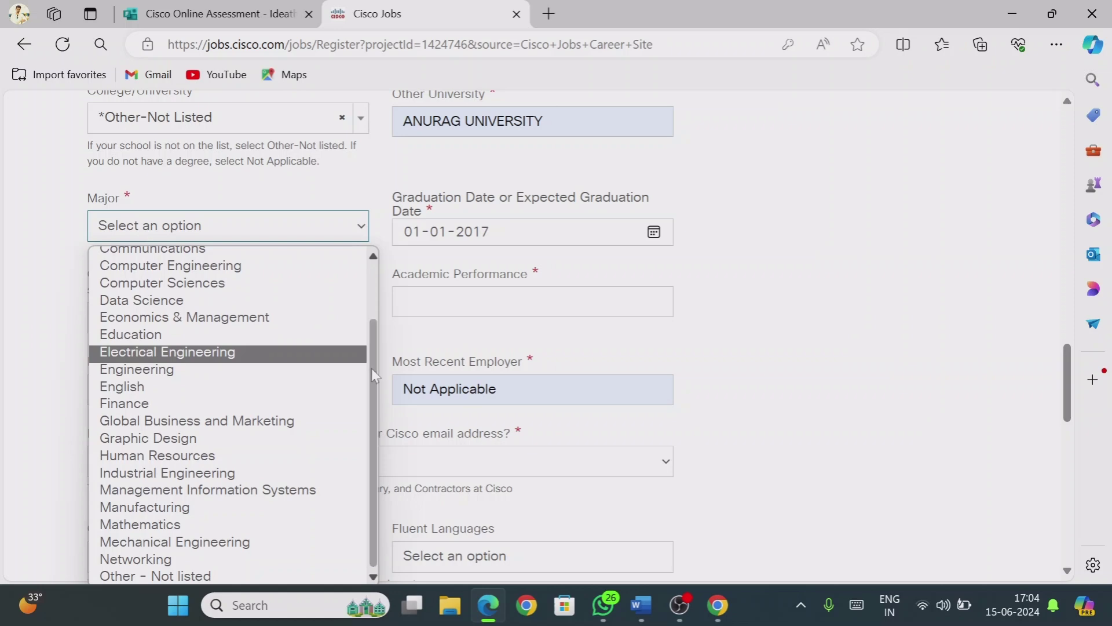
pyautogui.click(169, 577)
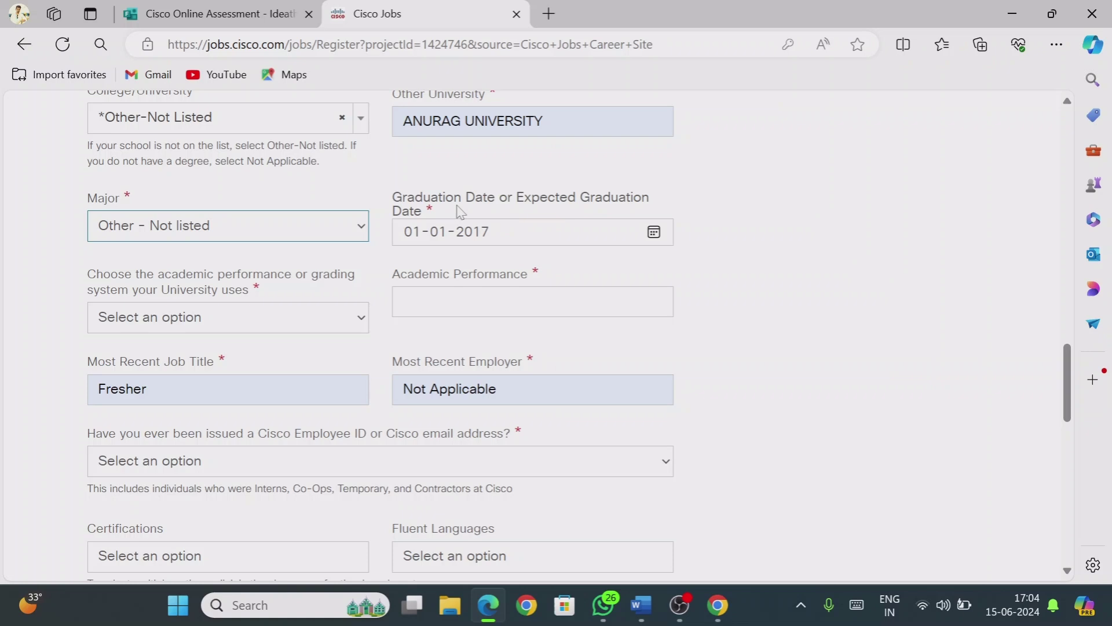
pyautogui.click(654, 233)
pyautogui.click(666, 272)
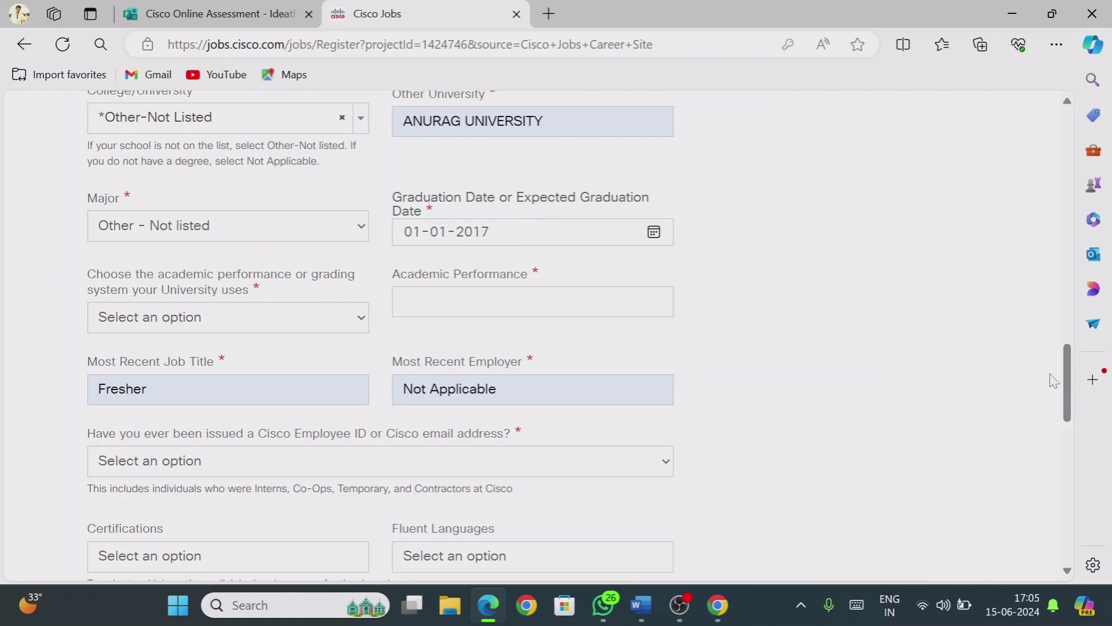
# Set the university grading system to Grade Point Average and fill in 9.9 as the academic performance from the saved entries
pyautogui.scroll(-1, 1064, 380)
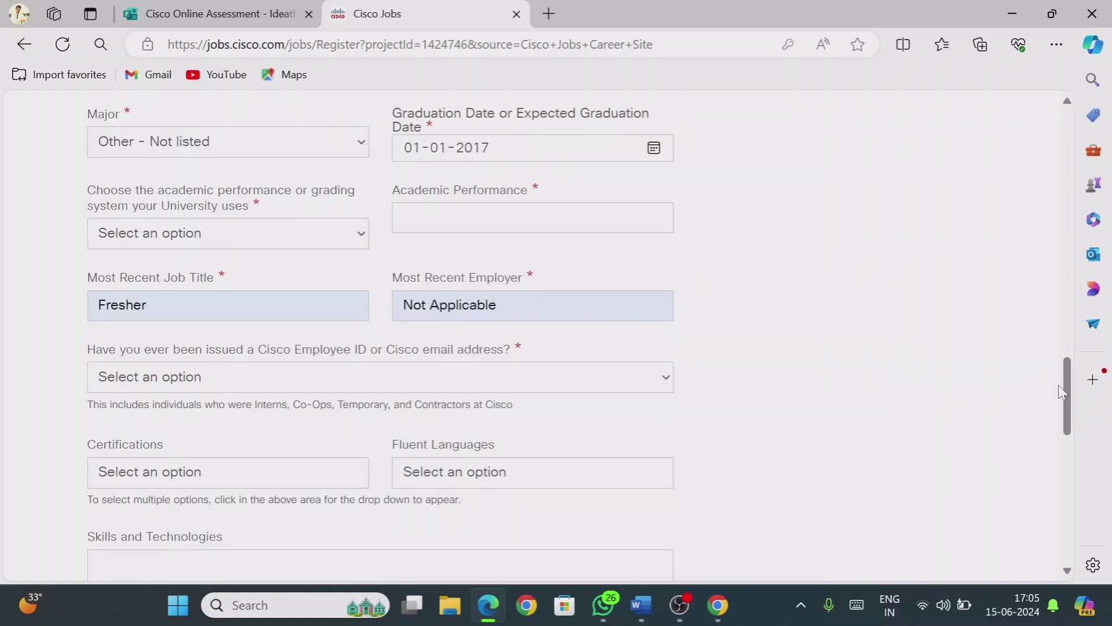
pyautogui.click(342, 235)
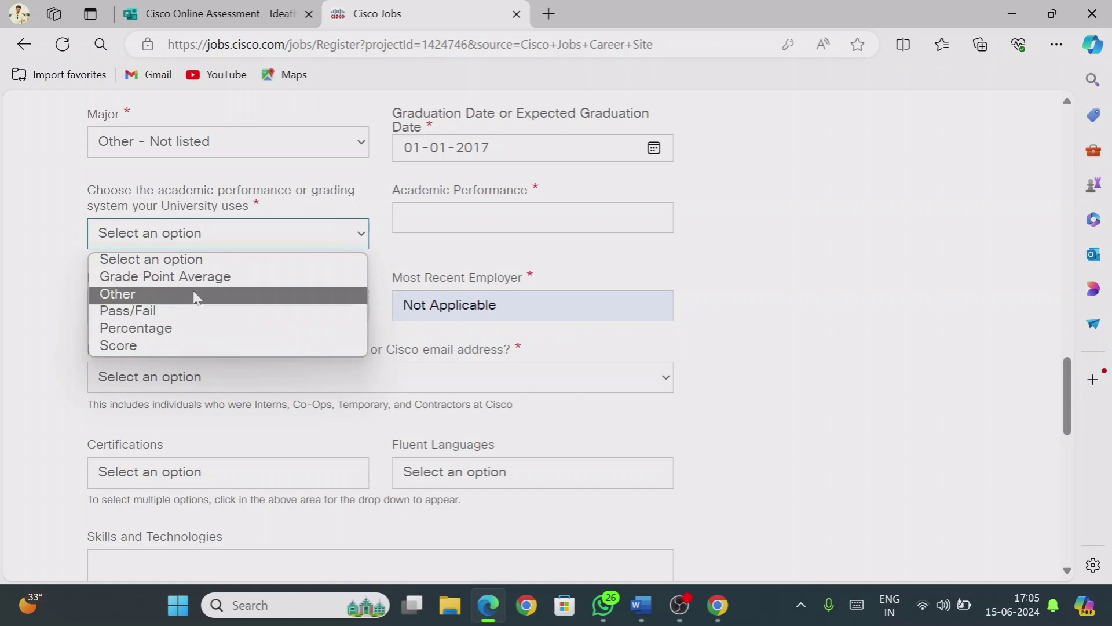
pyautogui.click(205, 279)
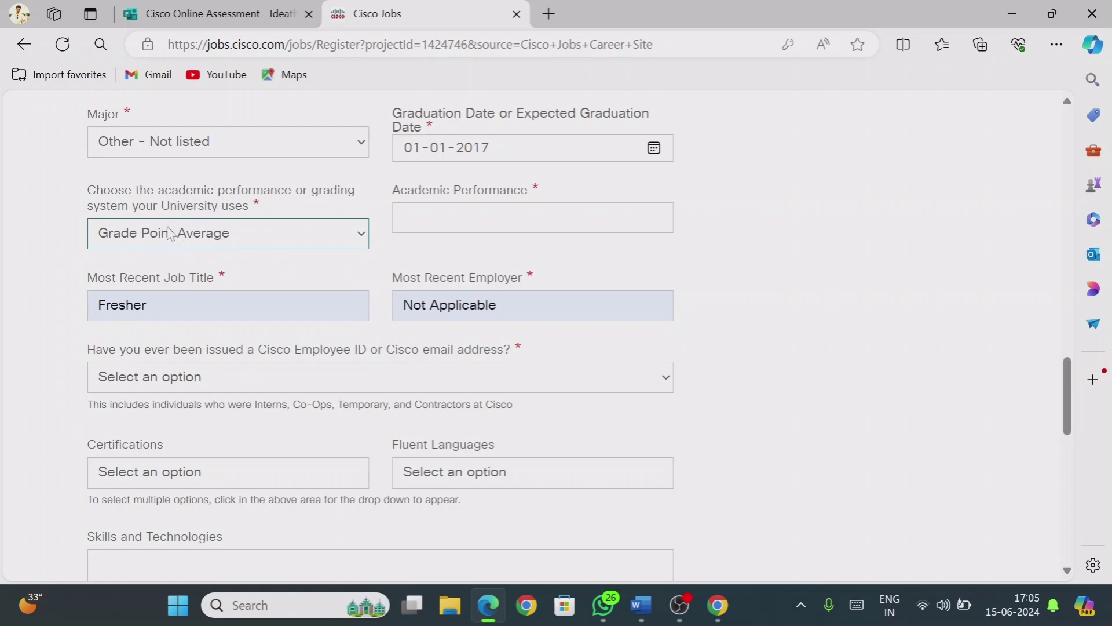
pyautogui.click(432, 224)
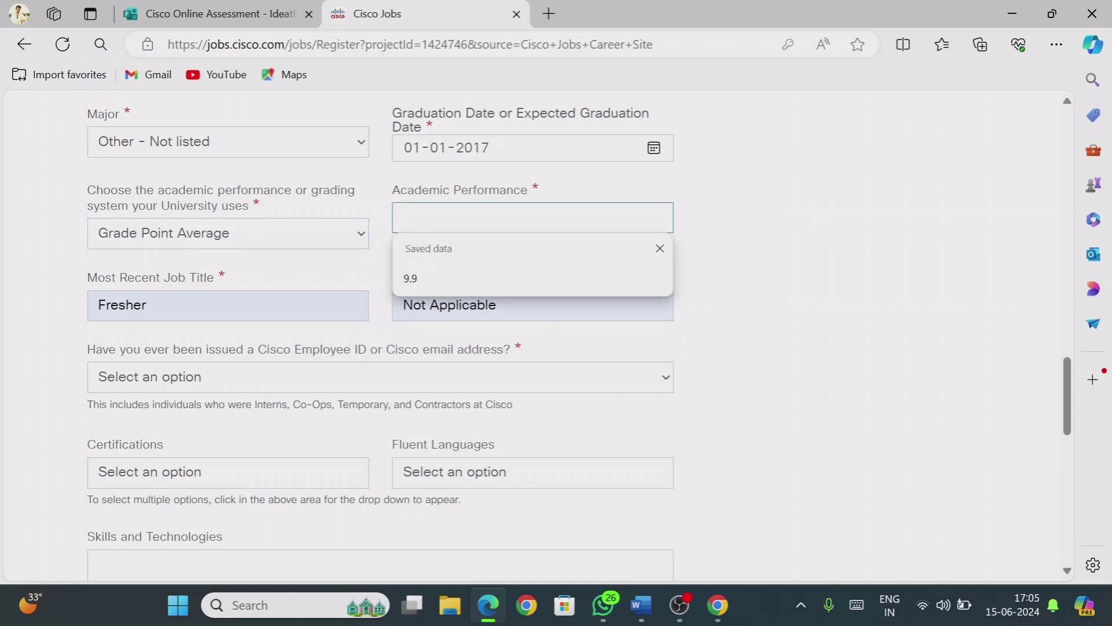
pyautogui.click(442, 277)
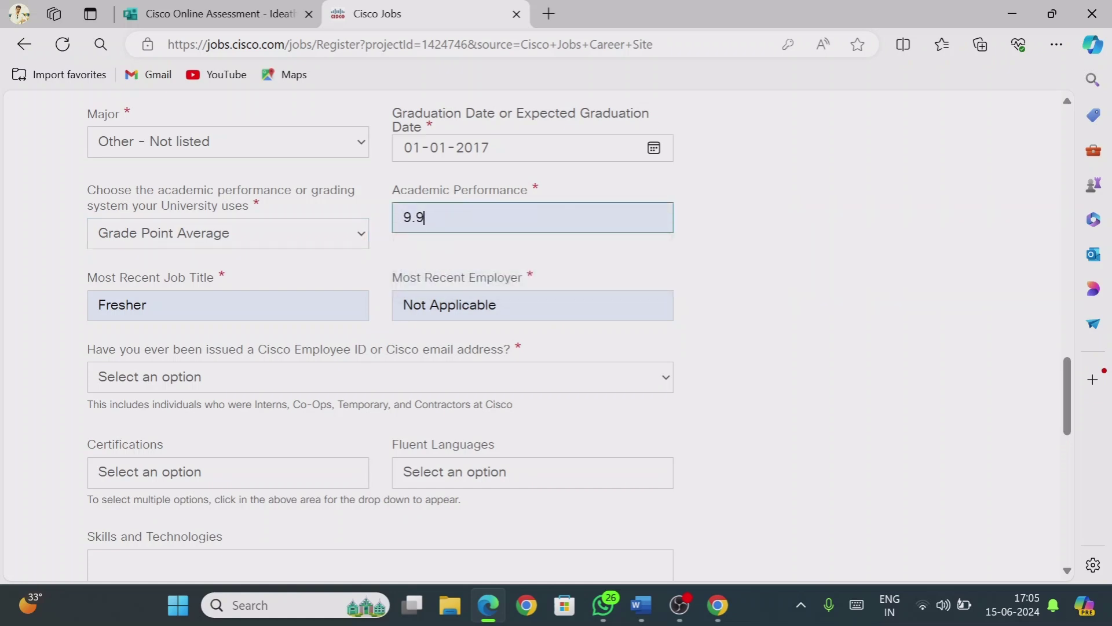
pyautogui.click(829, 214)
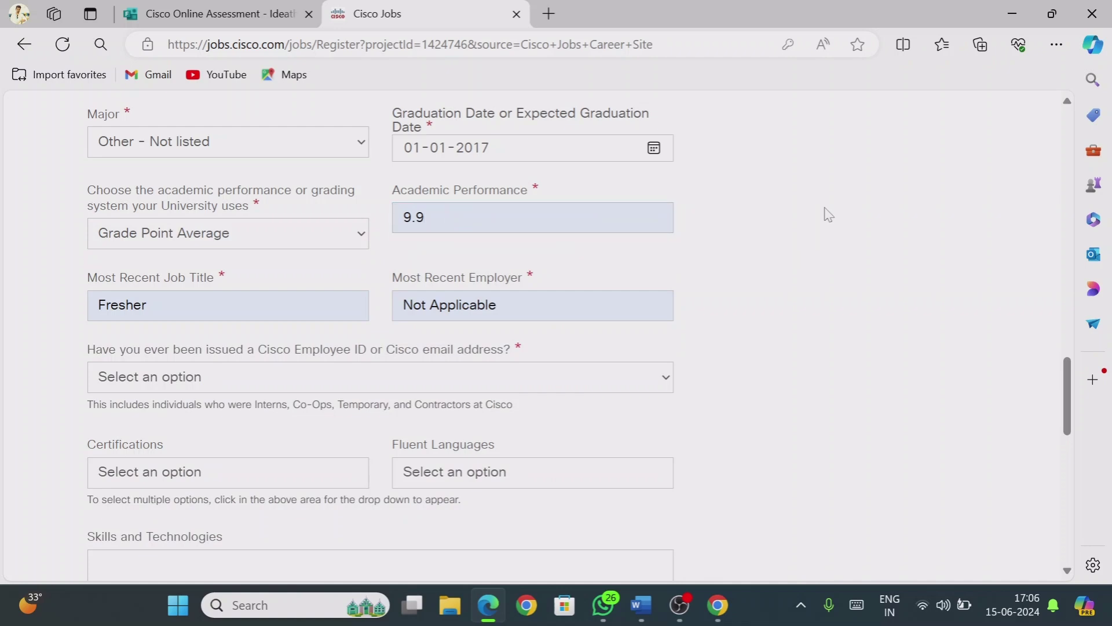
# Answer No to ever having been issued a Cisco Employee ID or Cisco email address
pyautogui.scroll(-1, 1065, 391)
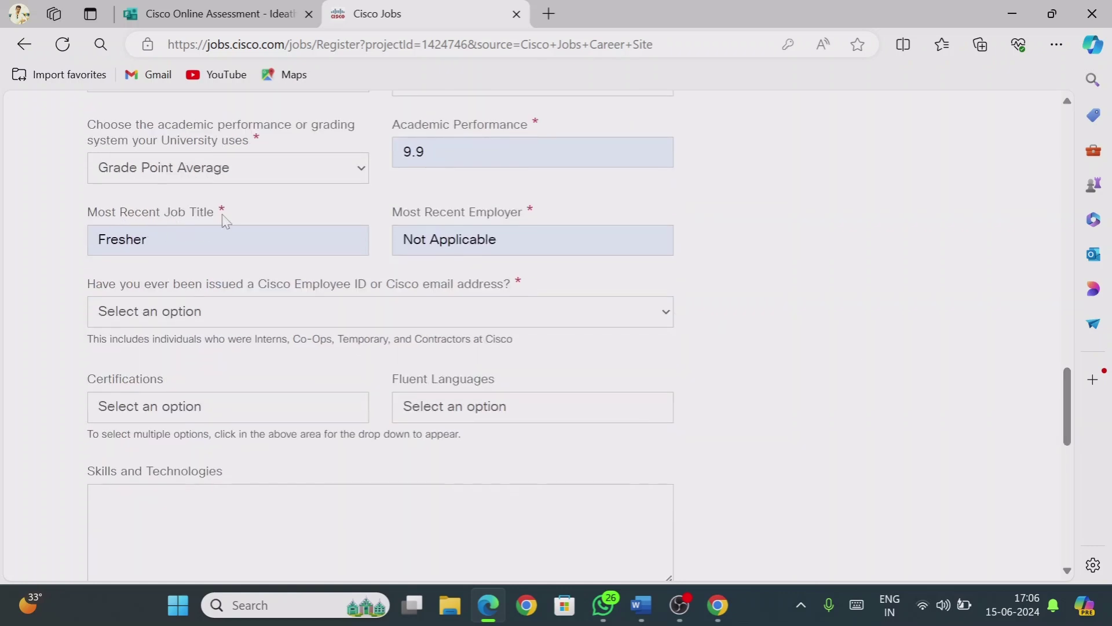
pyautogui.click(225, 240)
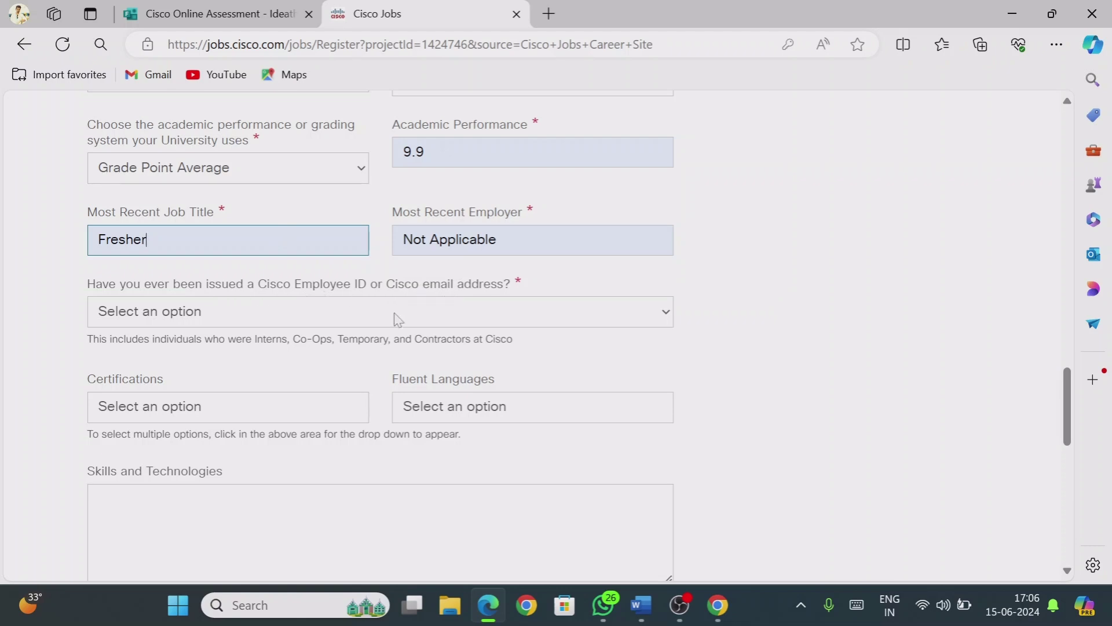
pyautogui.click(363, 319)
pyautogui.click(248, 374)
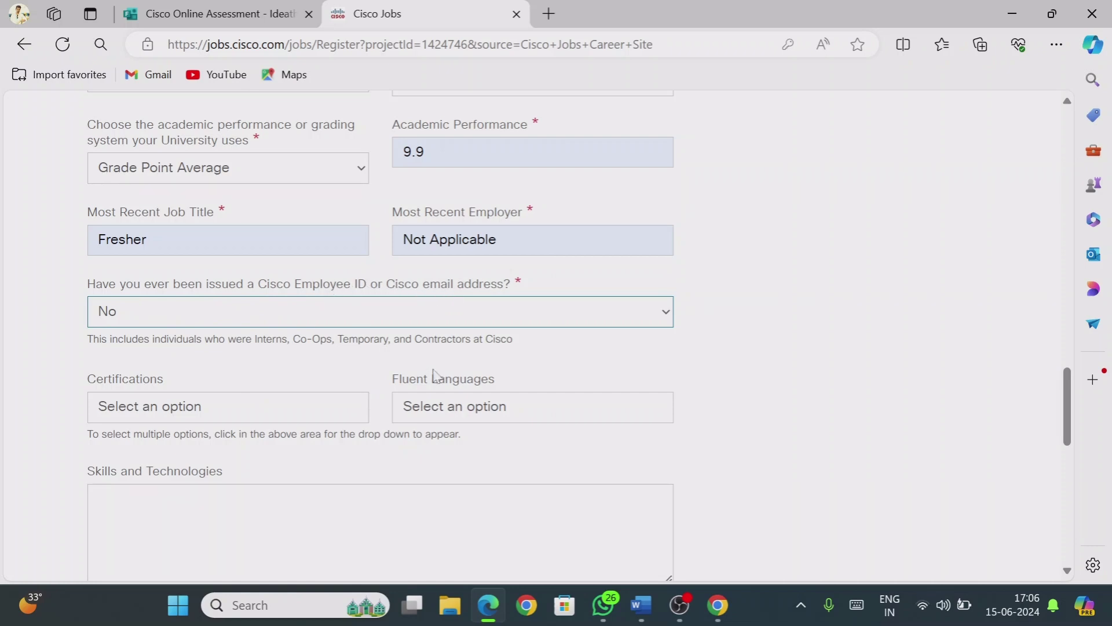
# Look through the available options for the Certifications field, from the first entries to the last ones loaded
pyautogui.scroll(-2, 1064, 399)
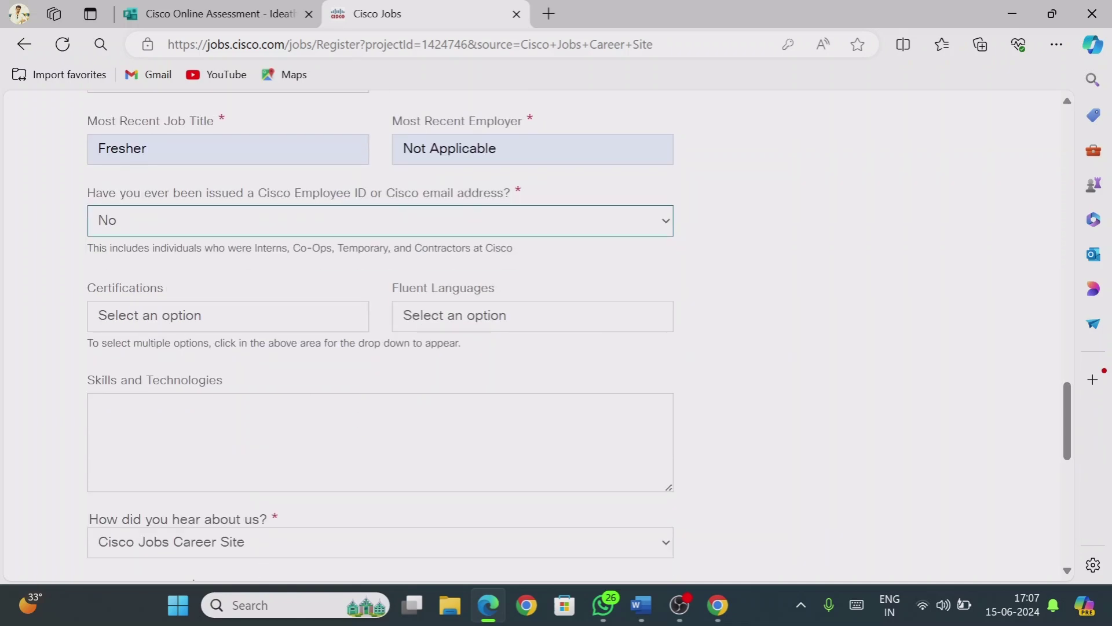
pyautogui.click(260, 316)
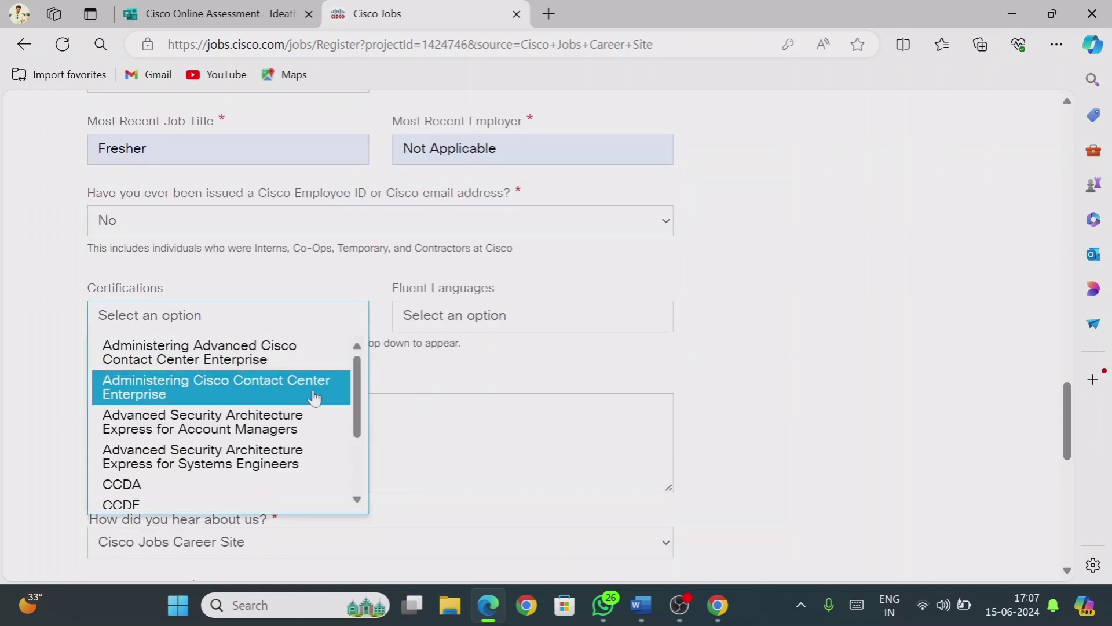
pyautogui.scroll(-2, 347, 418)
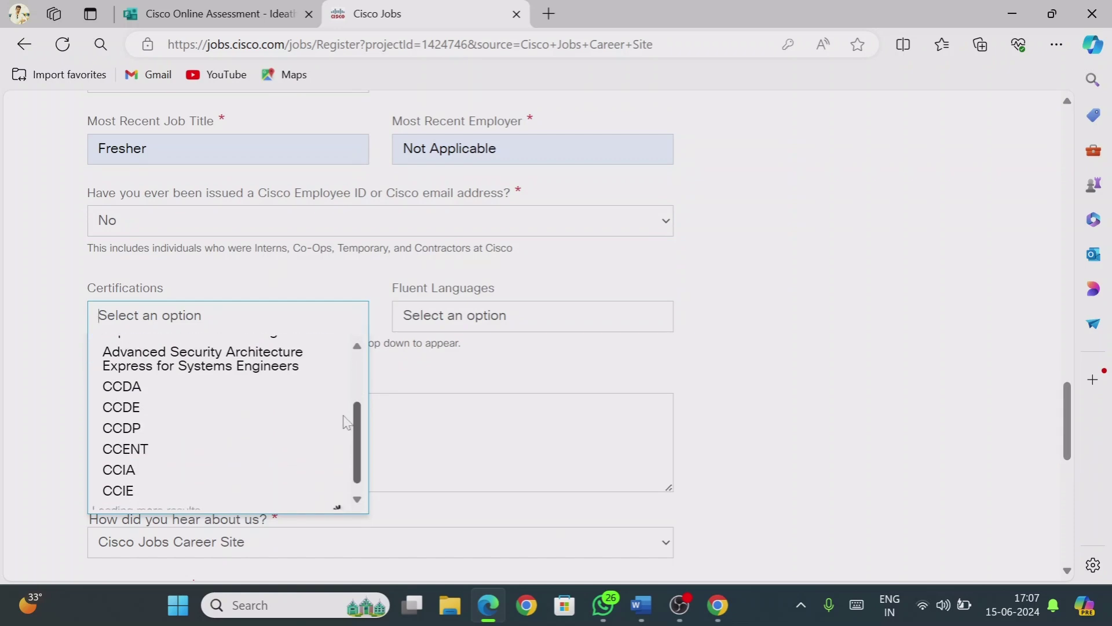
pyautogui.scroll(-4, 347, 422)
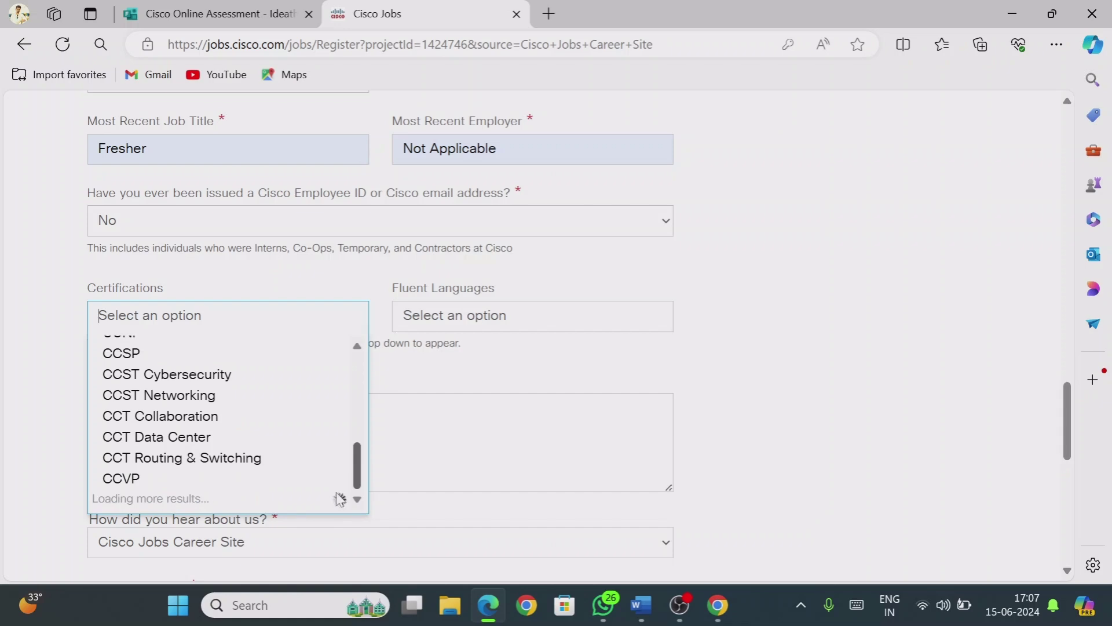
pyautogui.scroll(-2, 353, 456)
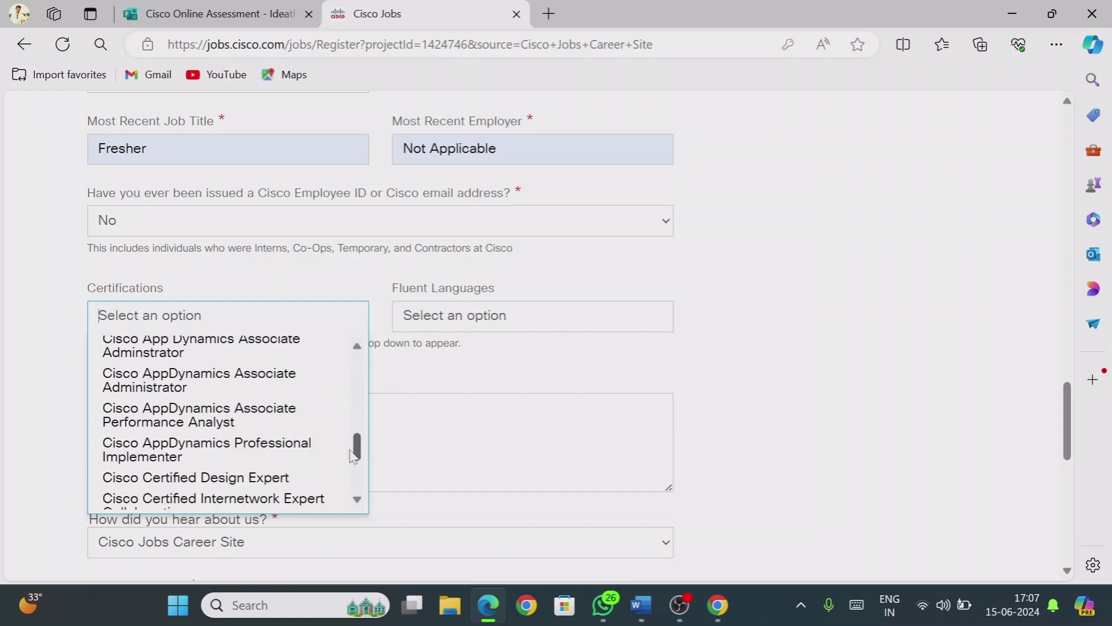
pyautogui.scroll(-2, 353, 456)
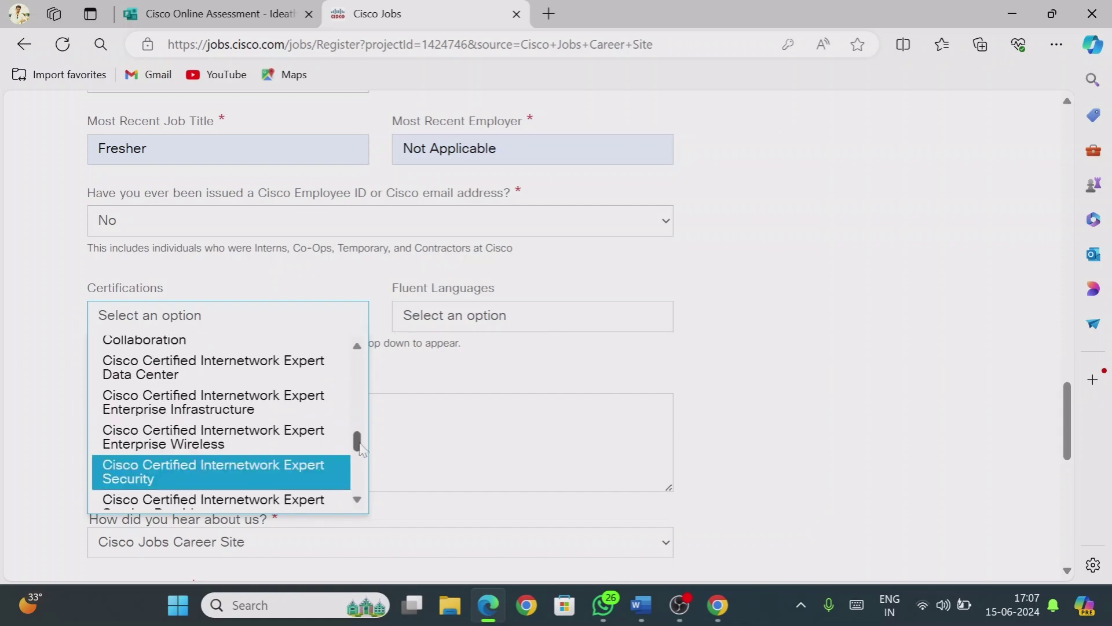
pyautogui.moveTo(357, 441); pyautogui.dragTo(360, 478)
pyautogui.scroll(-3, 358, 475)
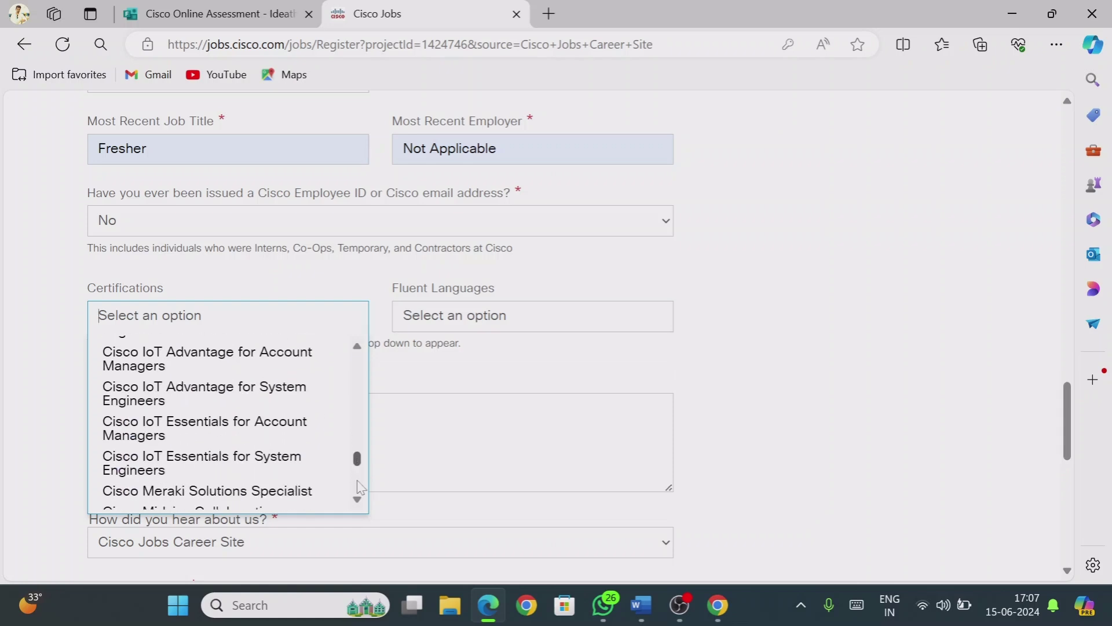
pyautogui.scroll(-7, 358, 472)
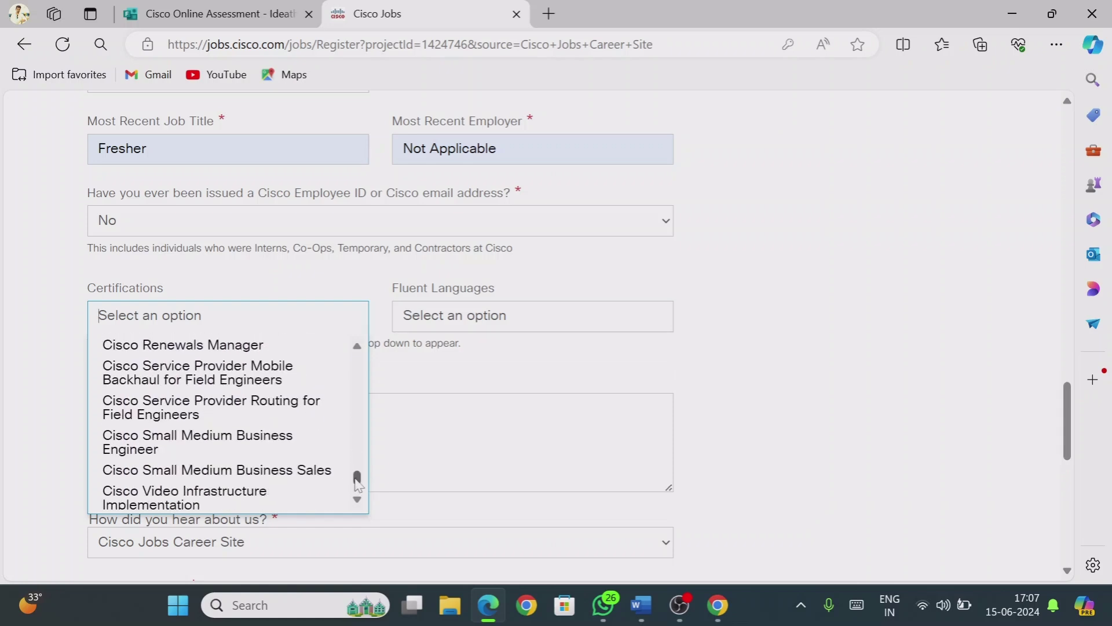
pyautogui.scroll(-6, 357, 487)
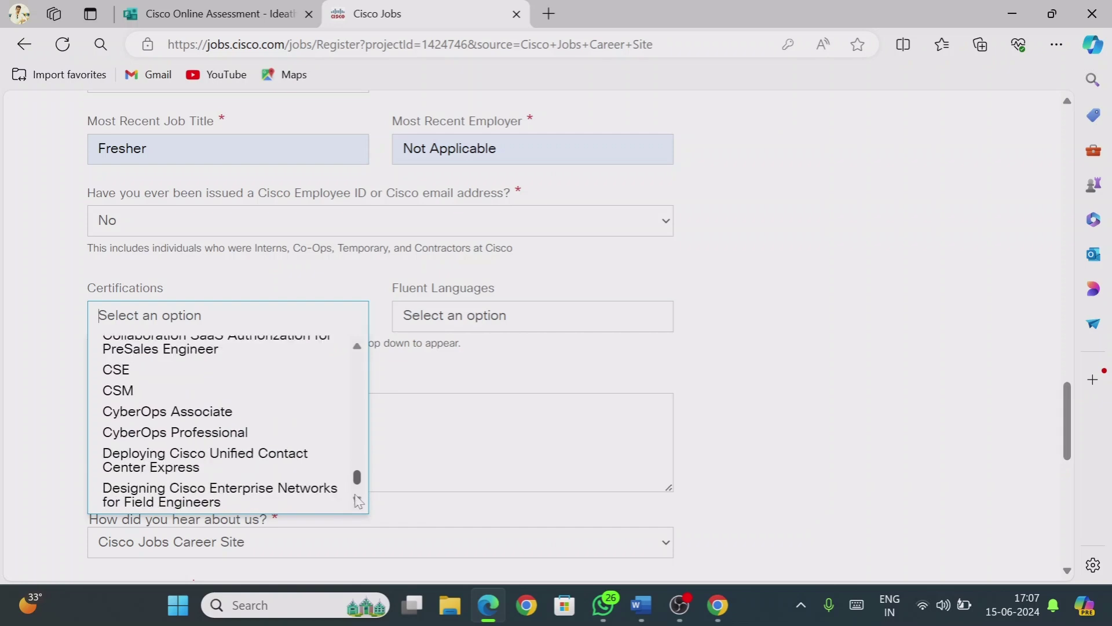
pyautogui.click(358, 499)
pyautogui.scroll(15, 351, 440)
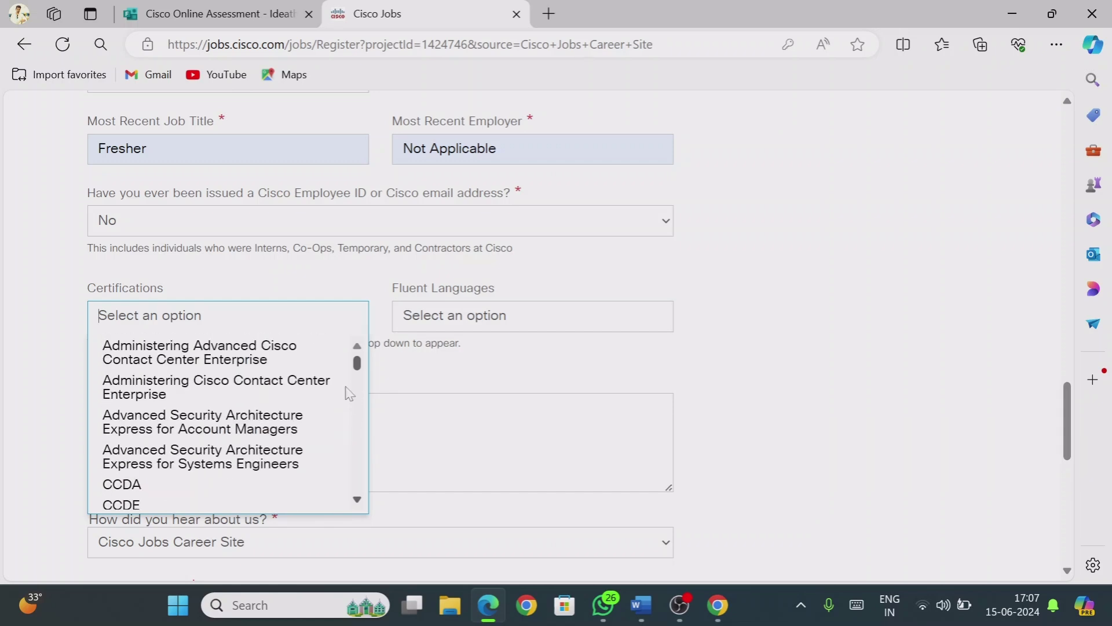
pyautogui.moveTo(357, 367); pyautogui.dragTo(364, 475)
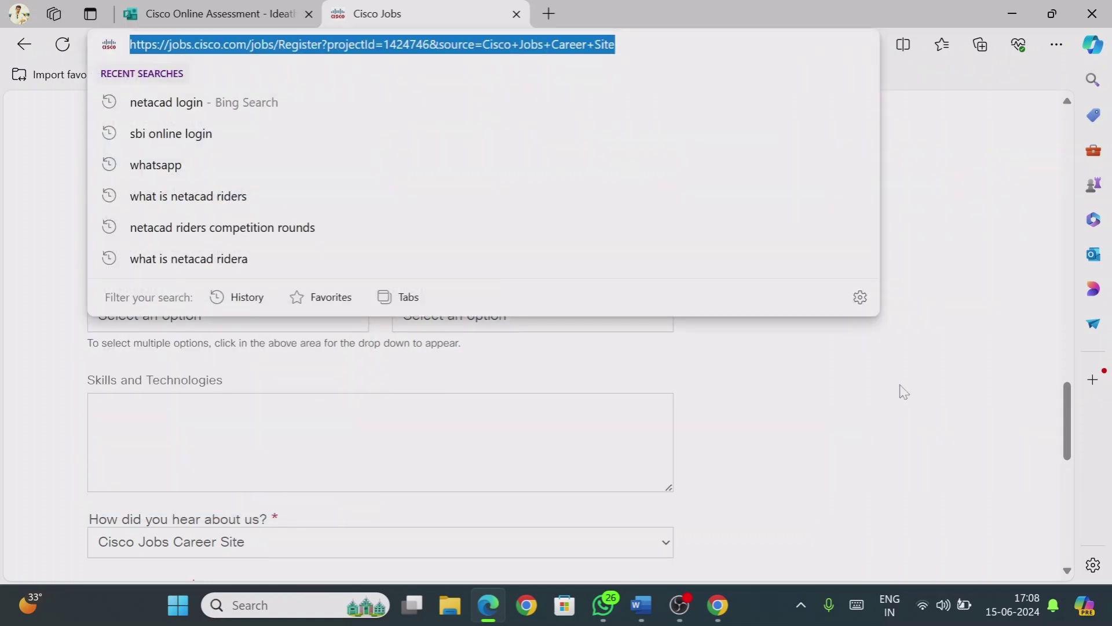
pyautogui.click(899, 387)
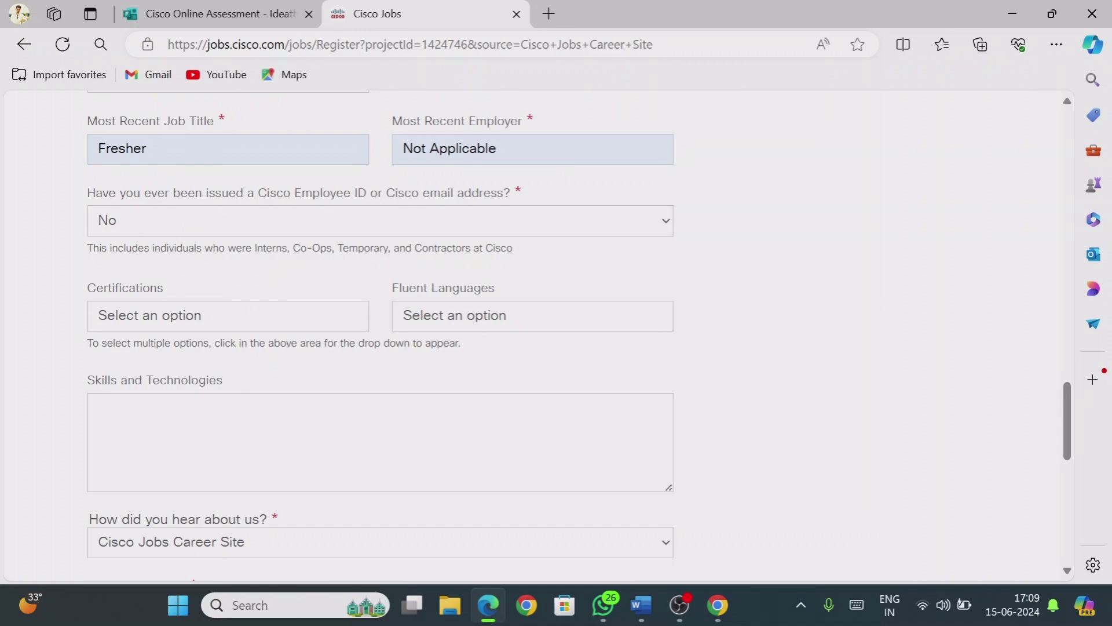
# Review the full list of Certifications options again, through the Cisco Certified, IoT and Six Sigma entries and back to the beginning
pyautogui.click(185, 318)
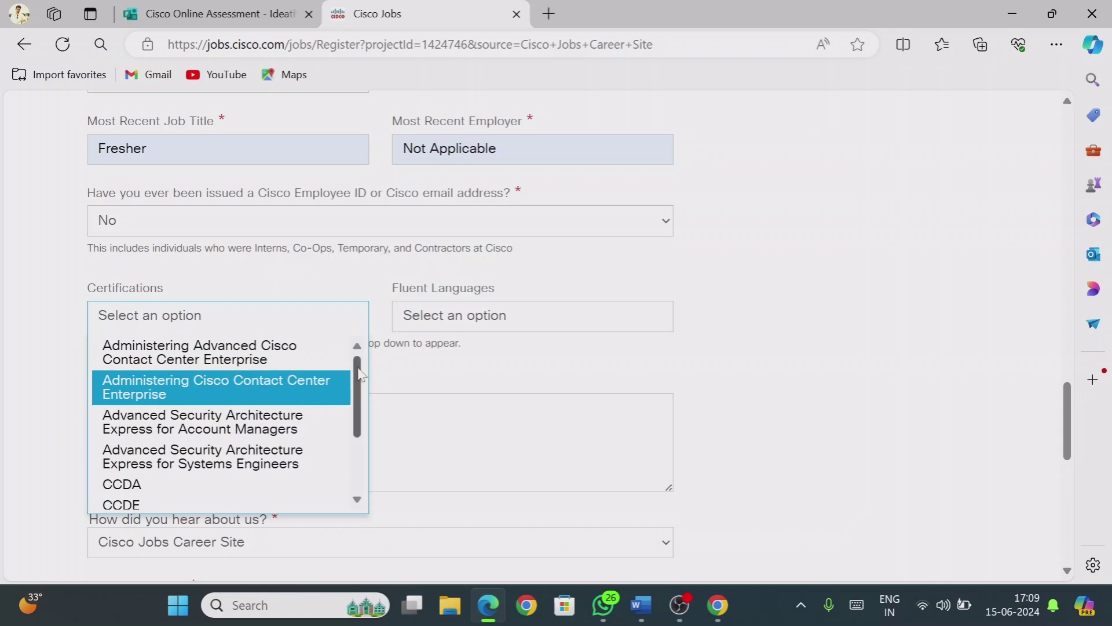
pyautogui.moveTo(358, 369); pyautogui.dragTo(346, 501)
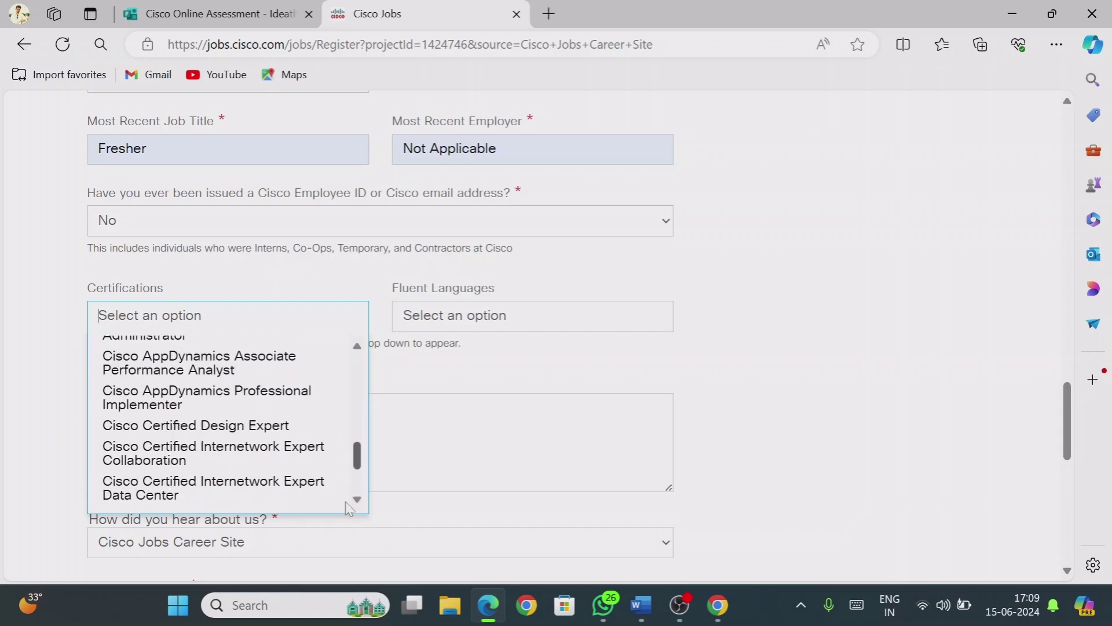
pyautogui.scroll(-3, 355, 492)
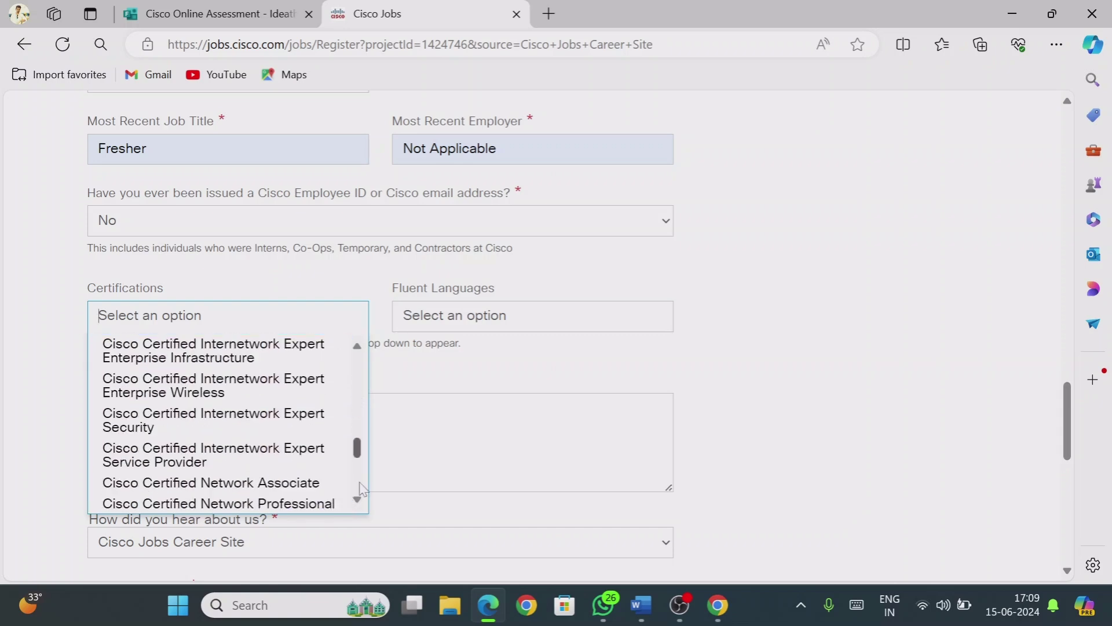
pyautogui.scroll(-3, 361, 489)
pyautogui.scroll(-3, 359, 481)
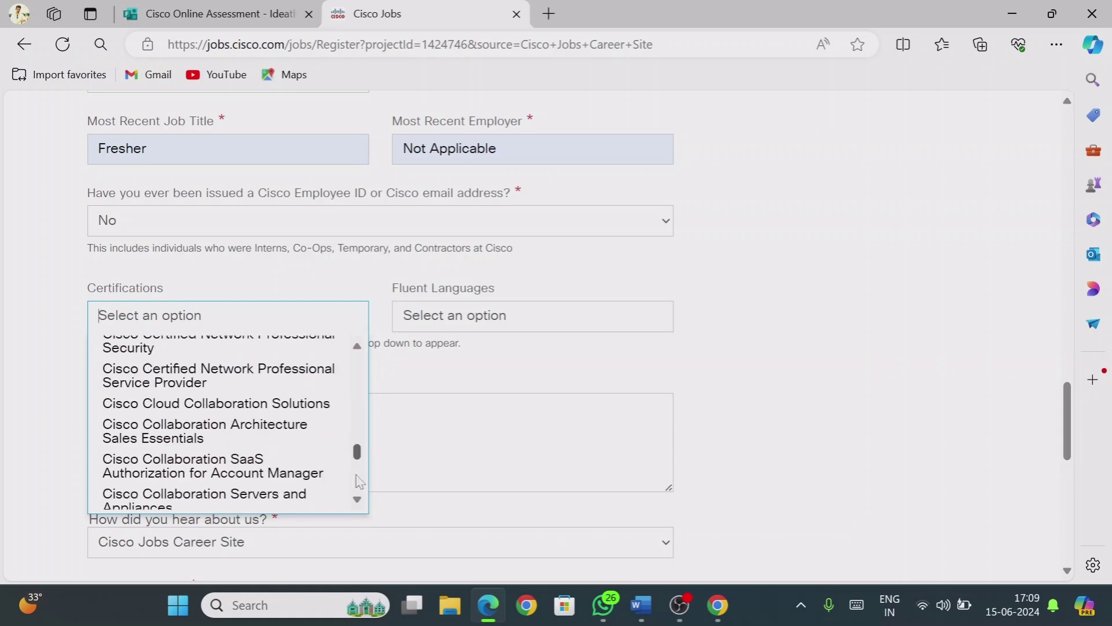
pyautogui.scroll(-3, 356, 475)
pyautogui.scroll(-3, 357, 483)
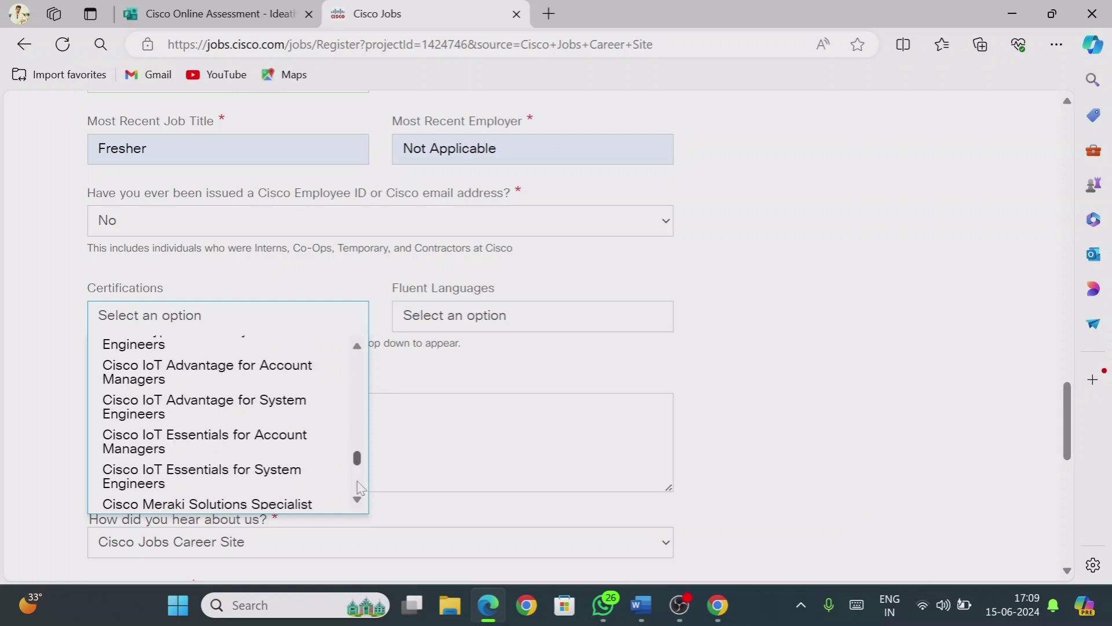
pyautogui.scroll(-6, 357, 487)
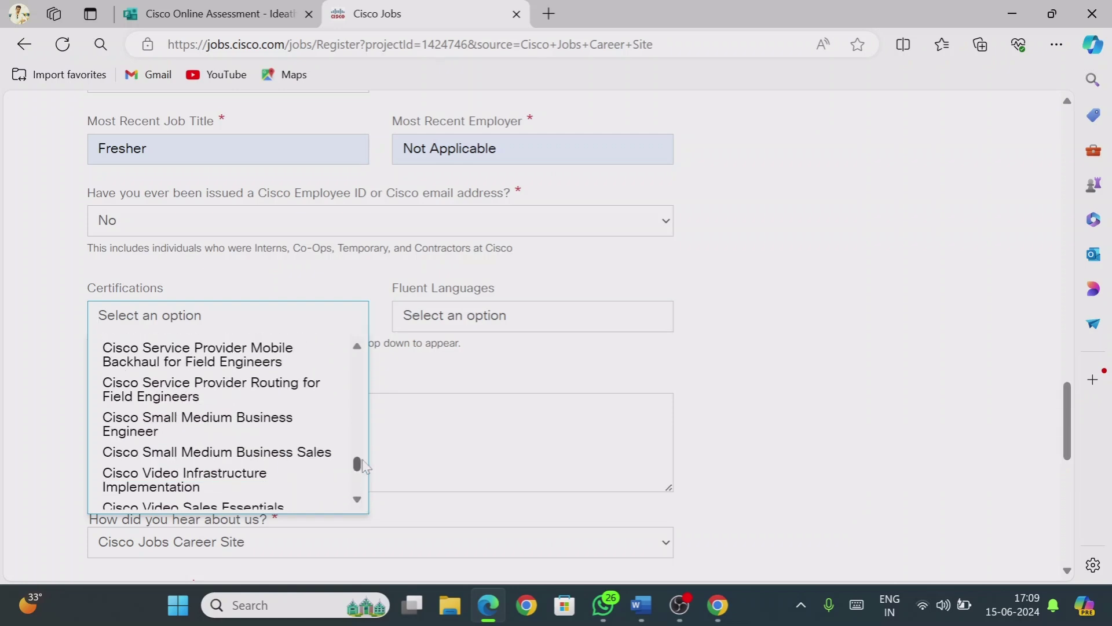
pyautogui.scroll(-10, 358, 463)
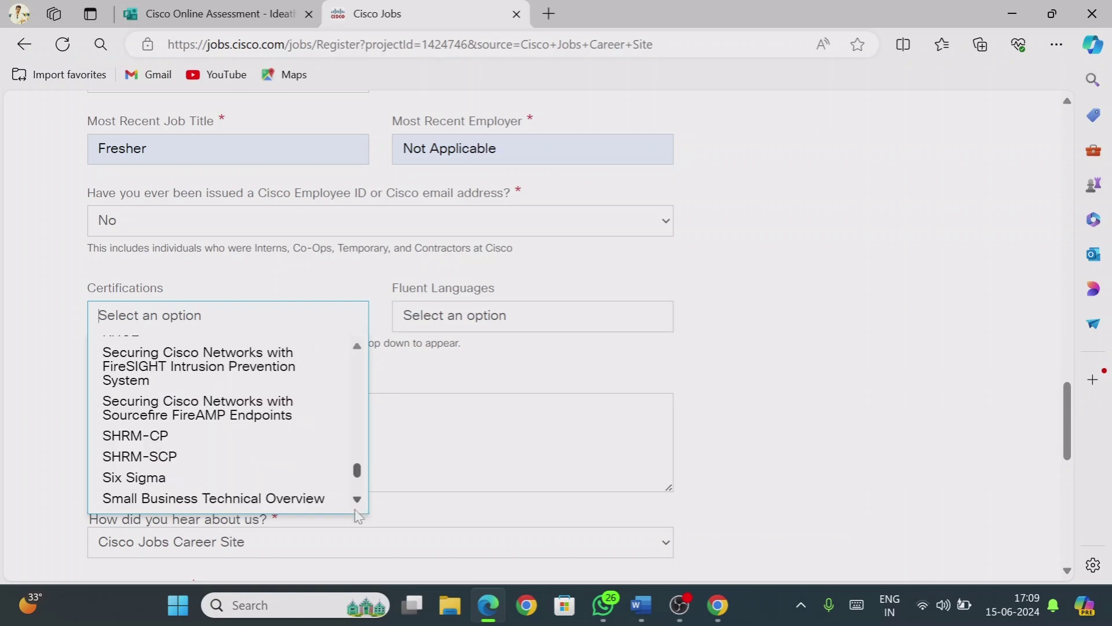
pyautogui.scroll(15, 358, 492)
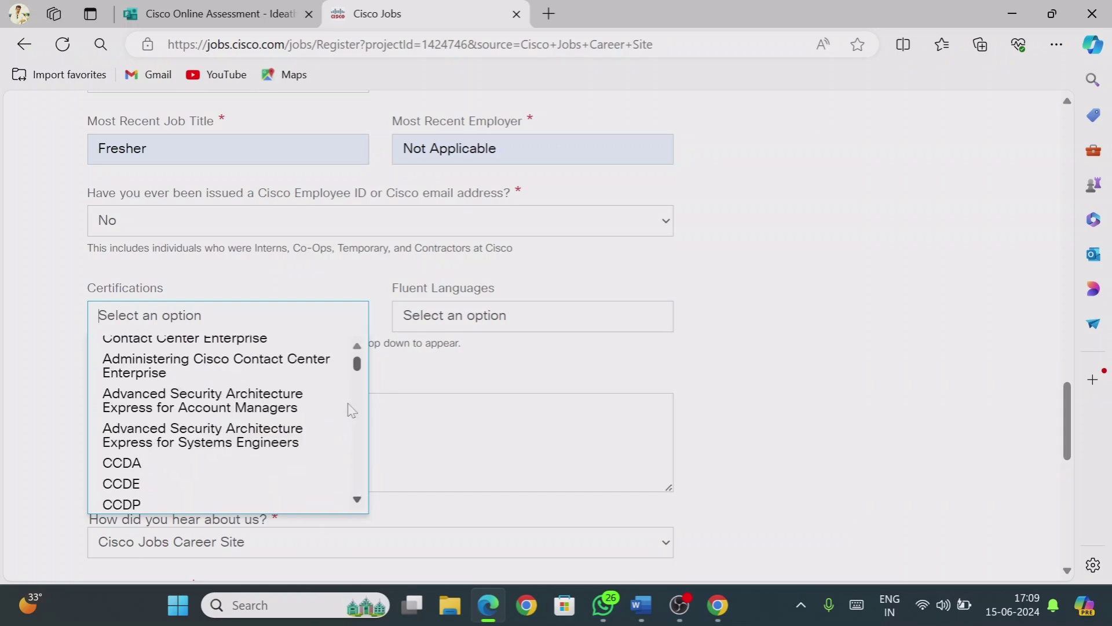
# Add CCNA to the Certifications field and remove it again, leaving the list closed
pyautogui.scroll(-3, 353, 412)
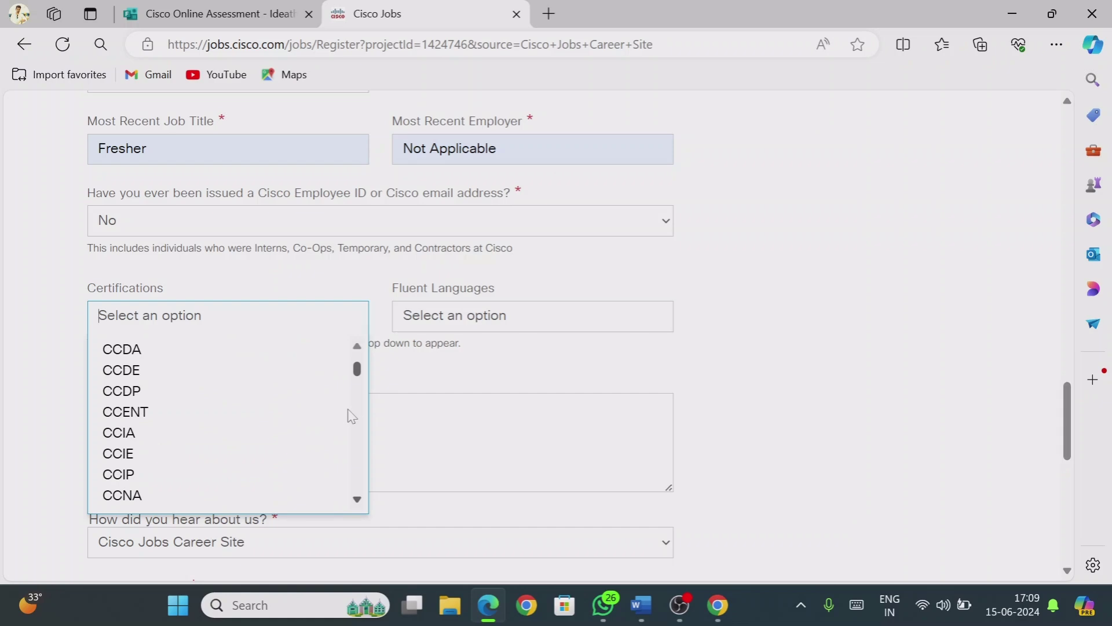
pyautogui.scroll(2, 353, 414)
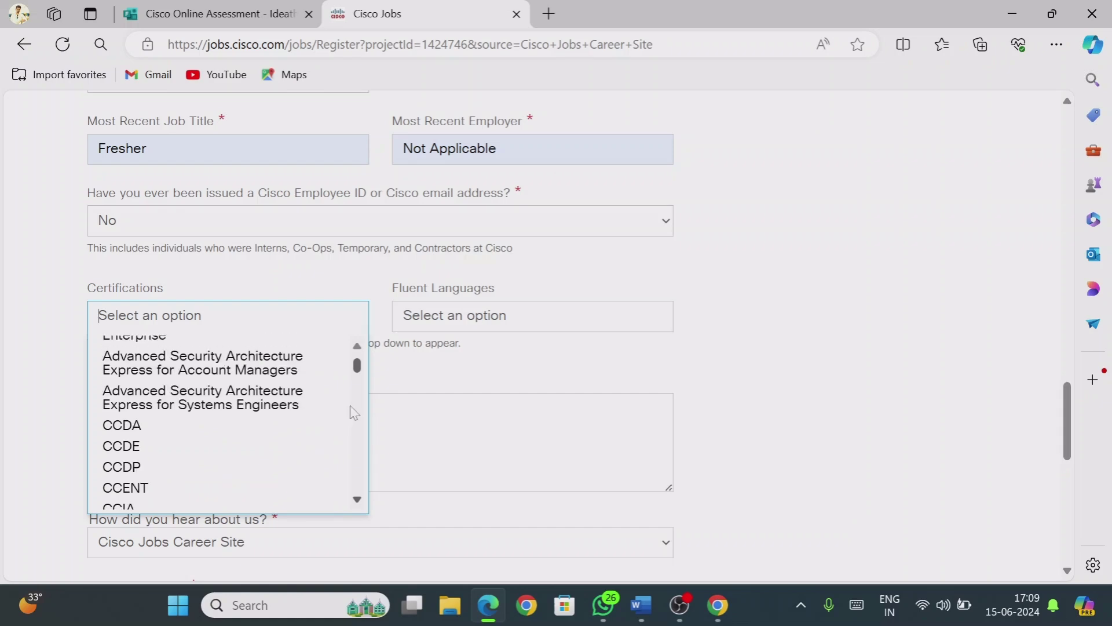
pyautogui.scroll(1, 354, 412)
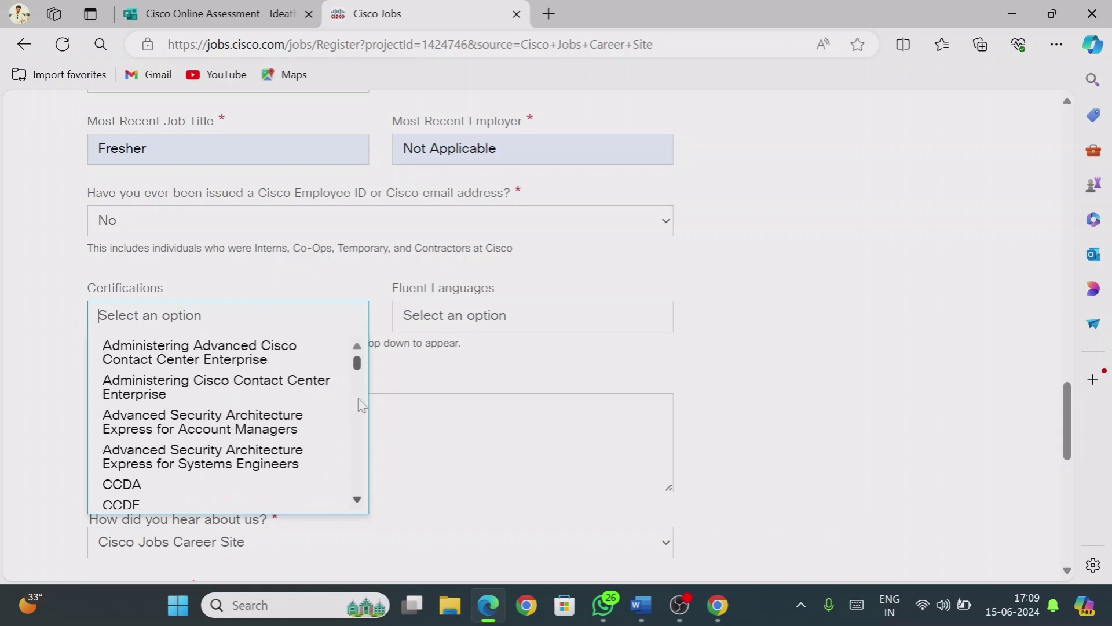
pyautogui.scroll(-3, 361, 406)
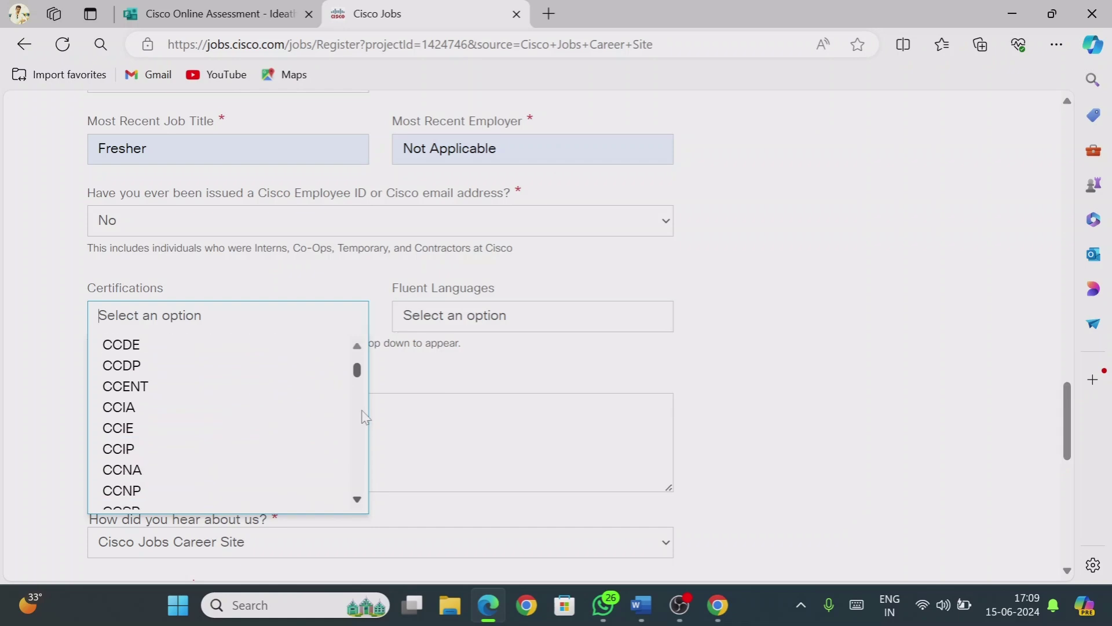
pyautogui.click(165, 474)
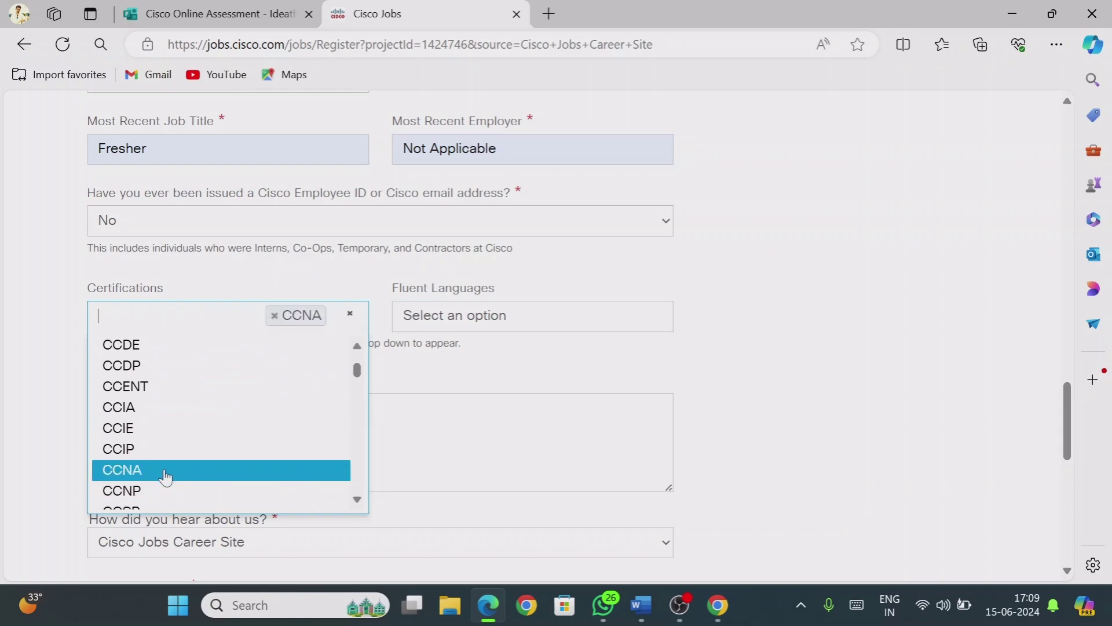
pyautogui.click(832, 375)
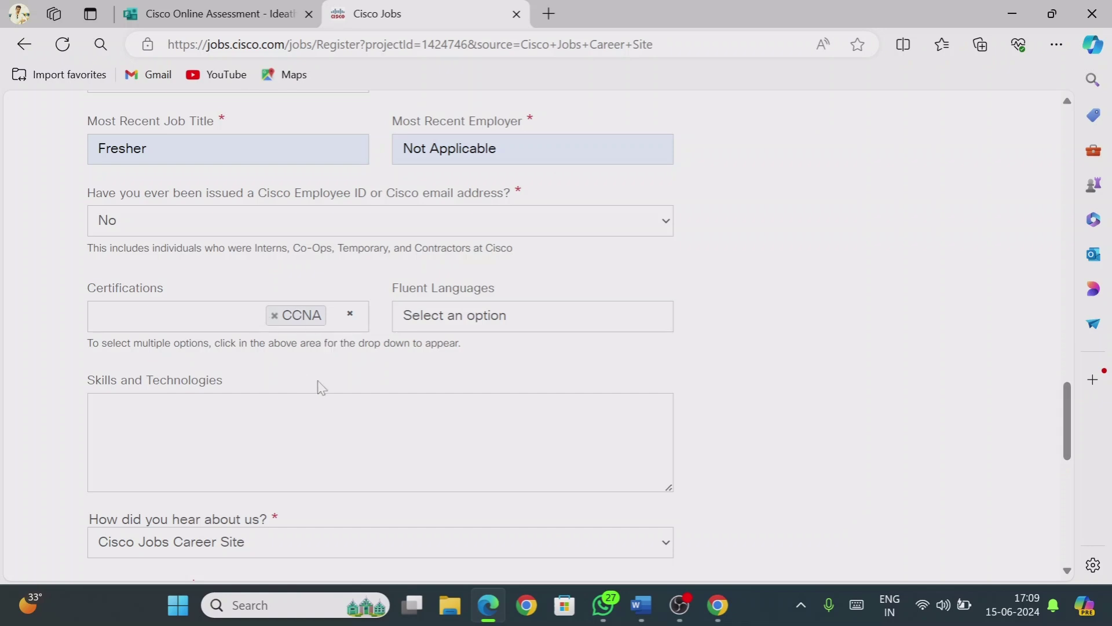
pyautogui.click(274, 316)
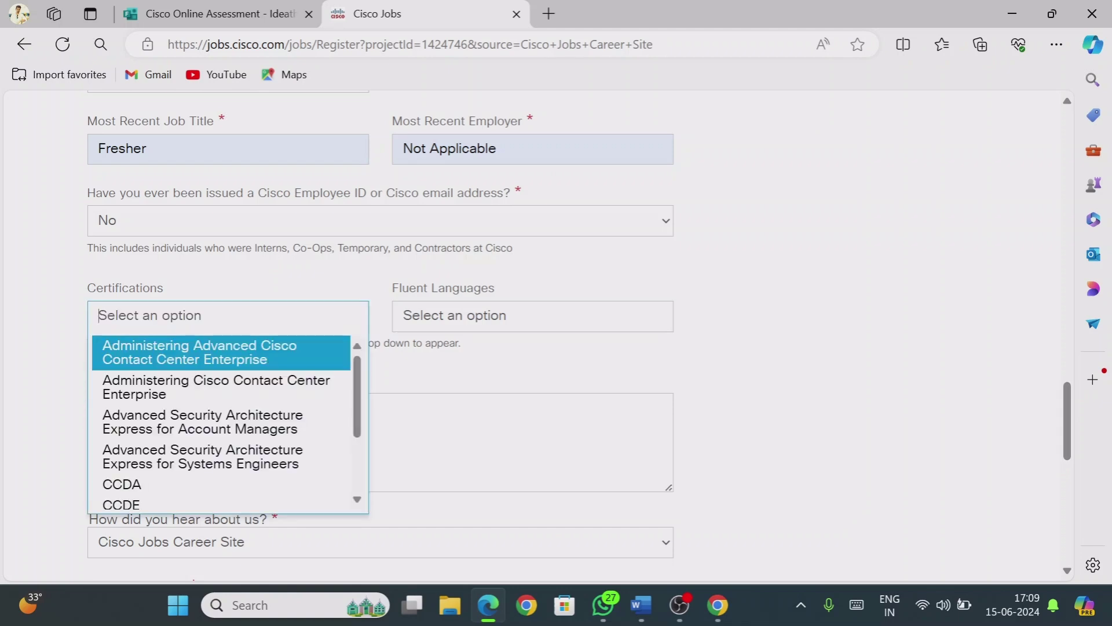
pyautogui.click(881, 303)
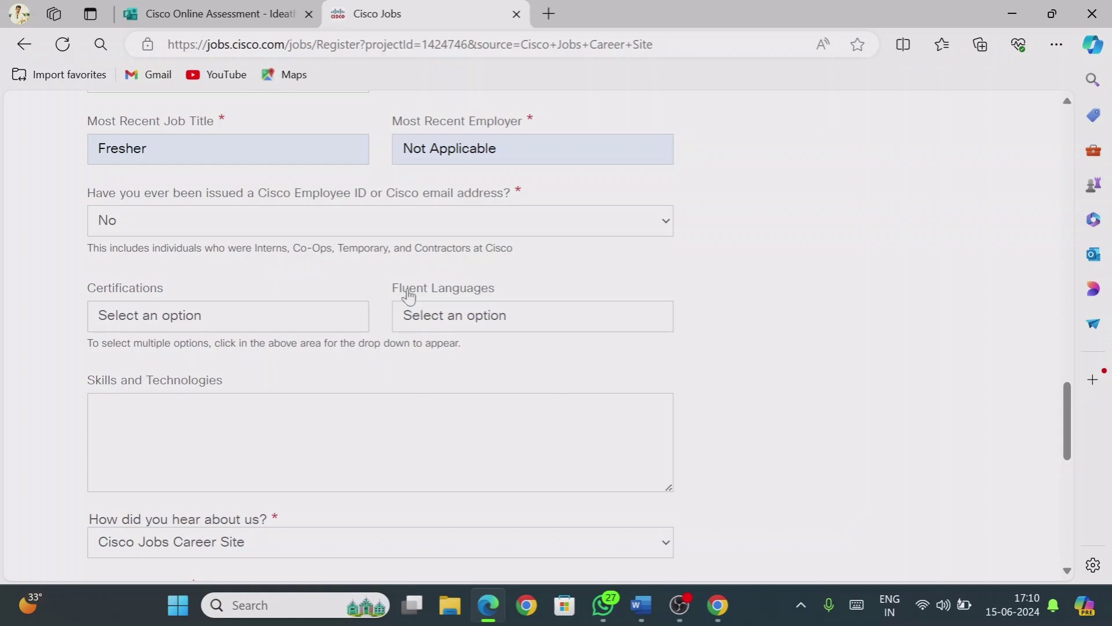
# Search the Fluent Languages options for "te" and select Telugu
pyautogui.click(405, 315)
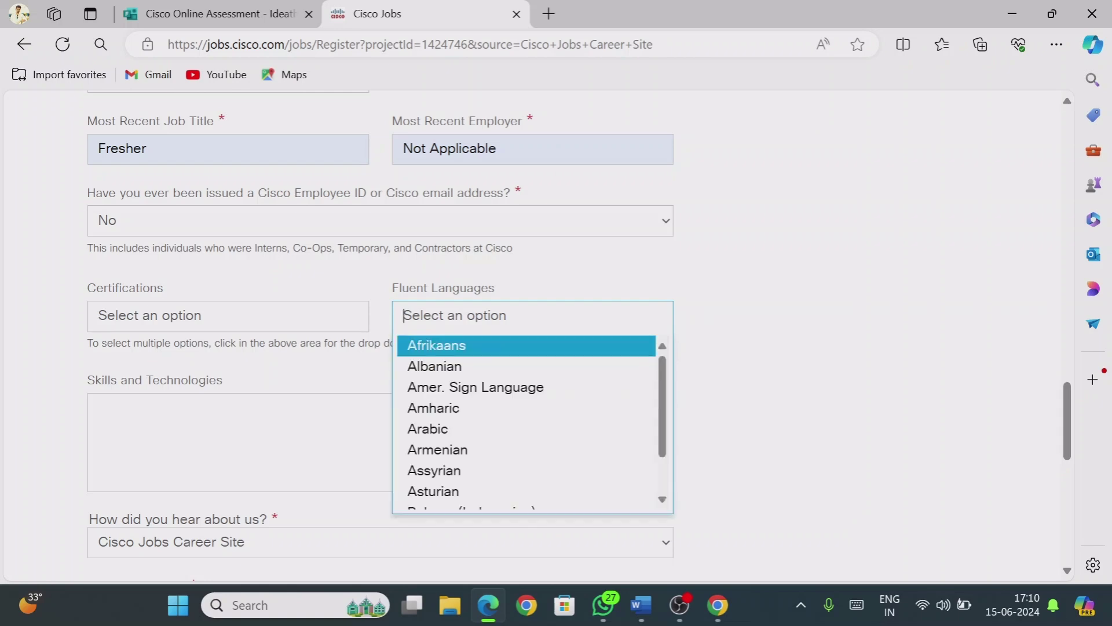
pyautogui.write('te')
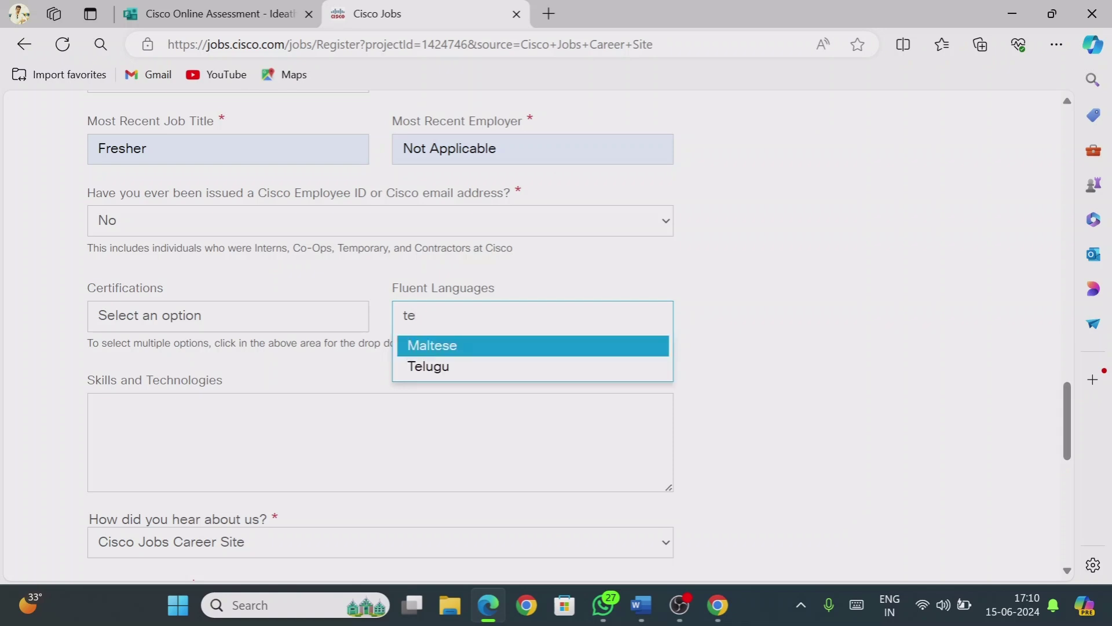
pyautogui.press('Down')
pyautogui.click(467, 370)
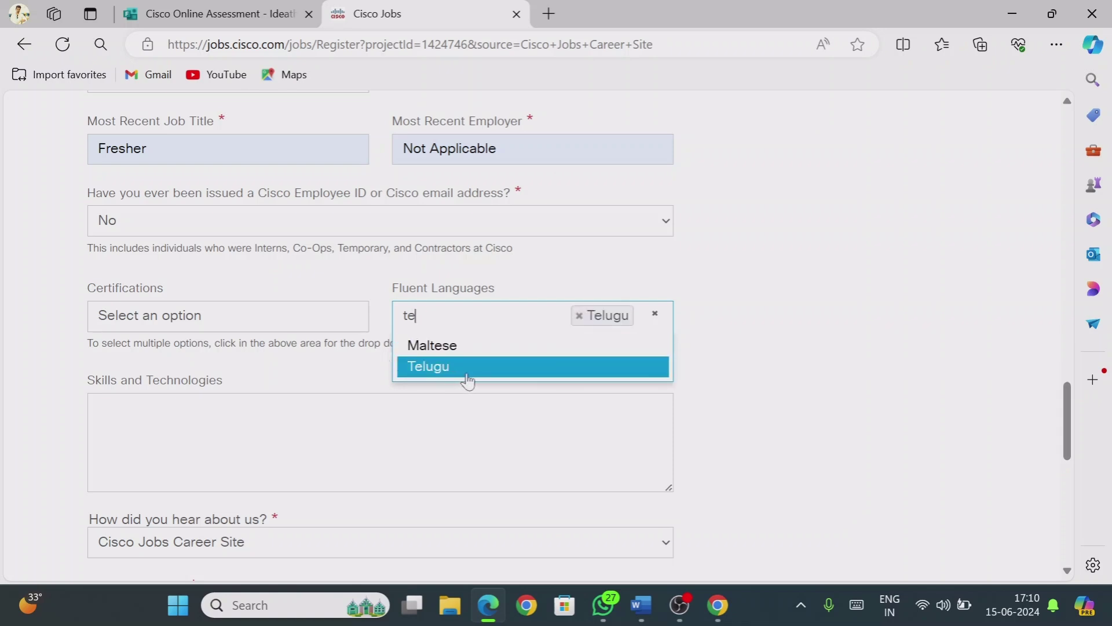
pyautogui.press('Escape')
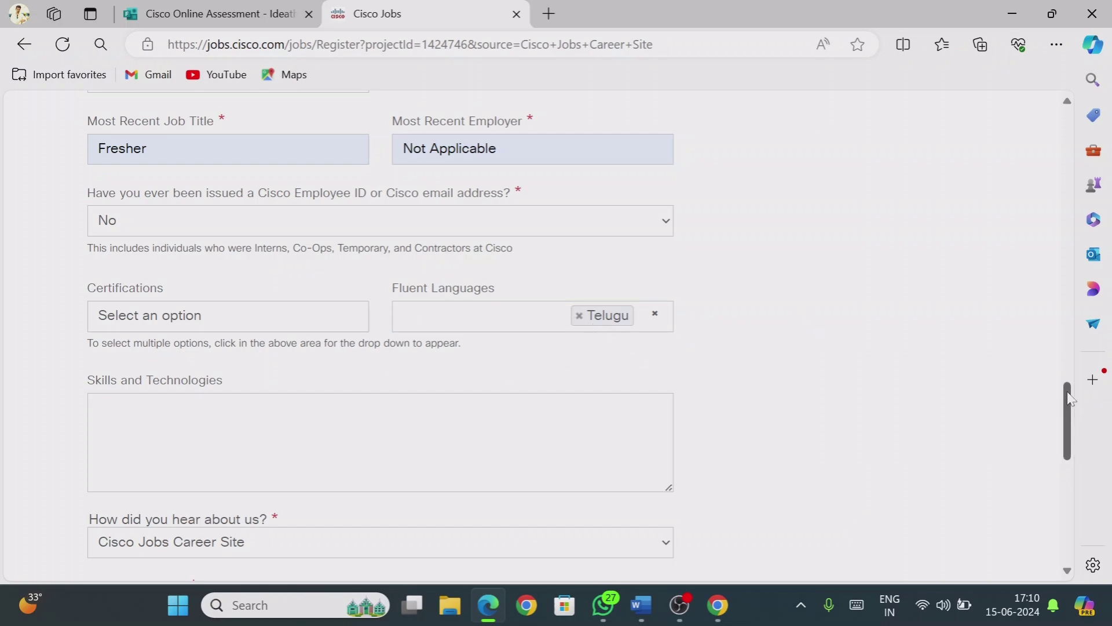
# Try "ccna" and "devop" as the Skills and Technologies text, erasing each entry
pyautogui.scroll(-2, 1068, 402)
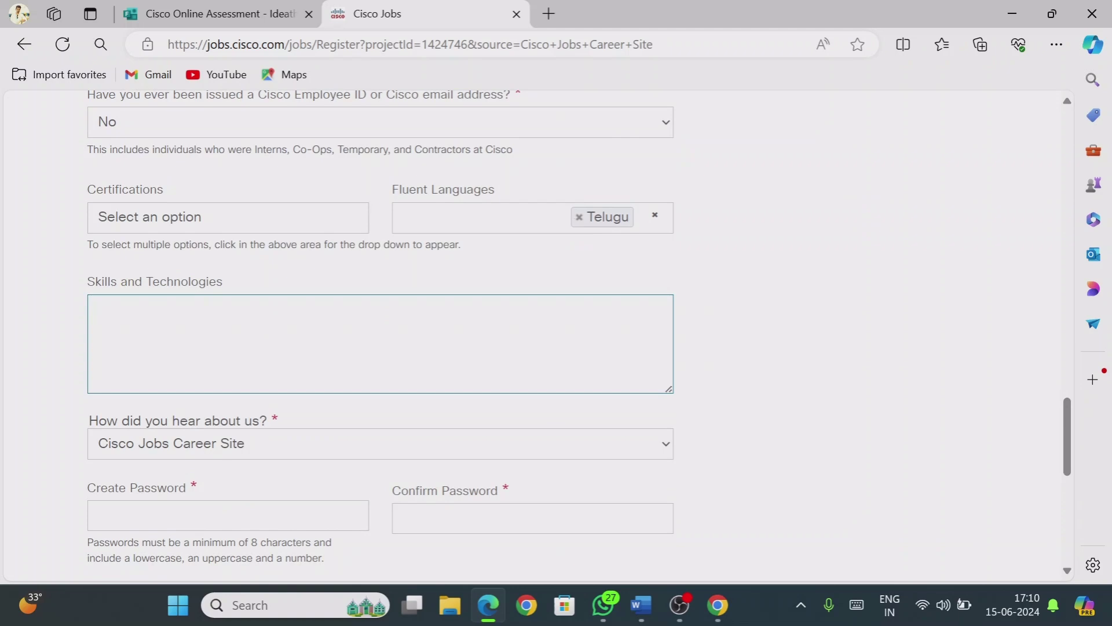
pyautogui.write('ccna')
pyautogui.press('BackSpace')
pyautogui.press('BackSpace')
pyautogui.press('BackSpace')
pyautogui.press('BackSpace')
pyautogui.write('devop')
pyautogui.press('BackSpace')
pyautogui.press('BackSpace')
pyautogui.press('BackSpace')
pyautogui.press('BackSpace')
pyautogui.press('BackSpace')
pyautogui.press('BackSpace')
# Browse the sources offered for How did you hear about us? and choose Cisco Networking Academy
pyautogui.scroll(-2, 1029, 463)
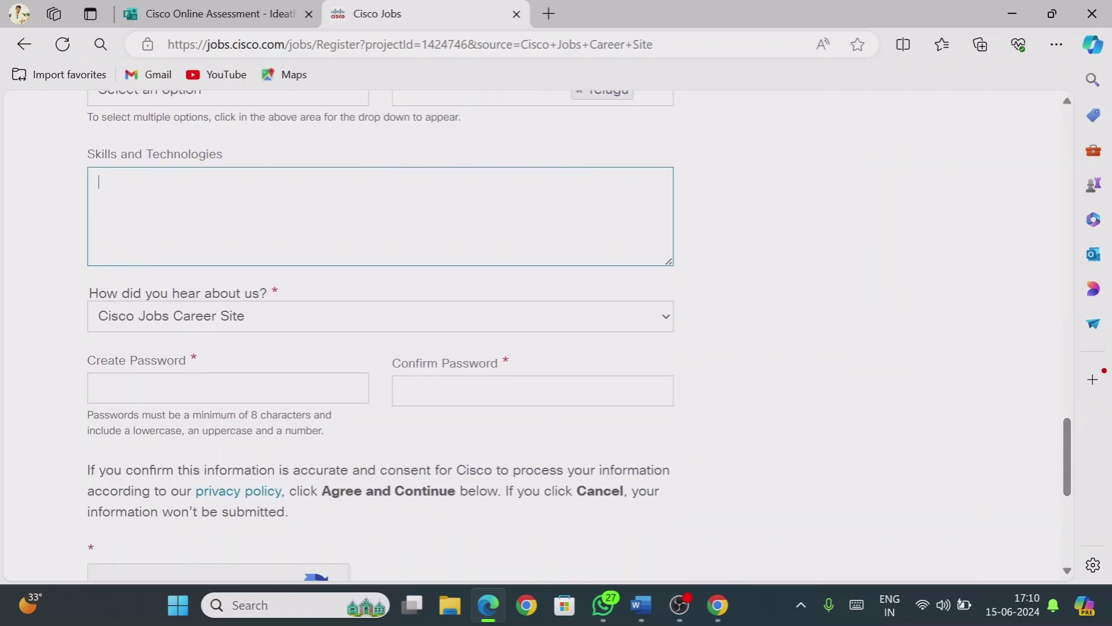
pyautogui.click(270, 324)
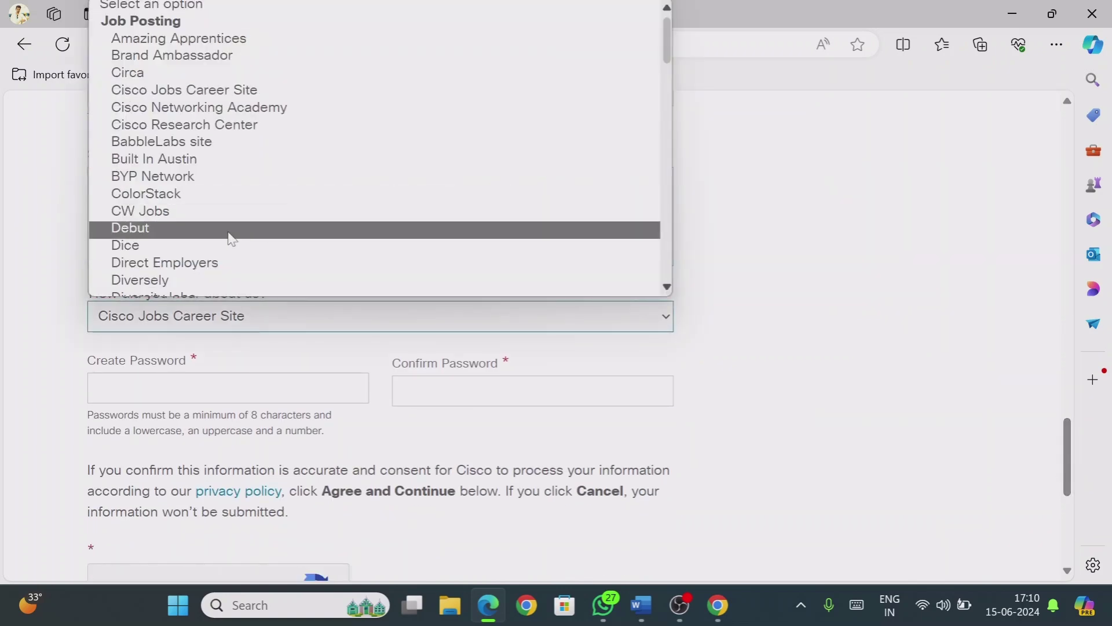
pyautogui.scroll(-10, 333, 197)
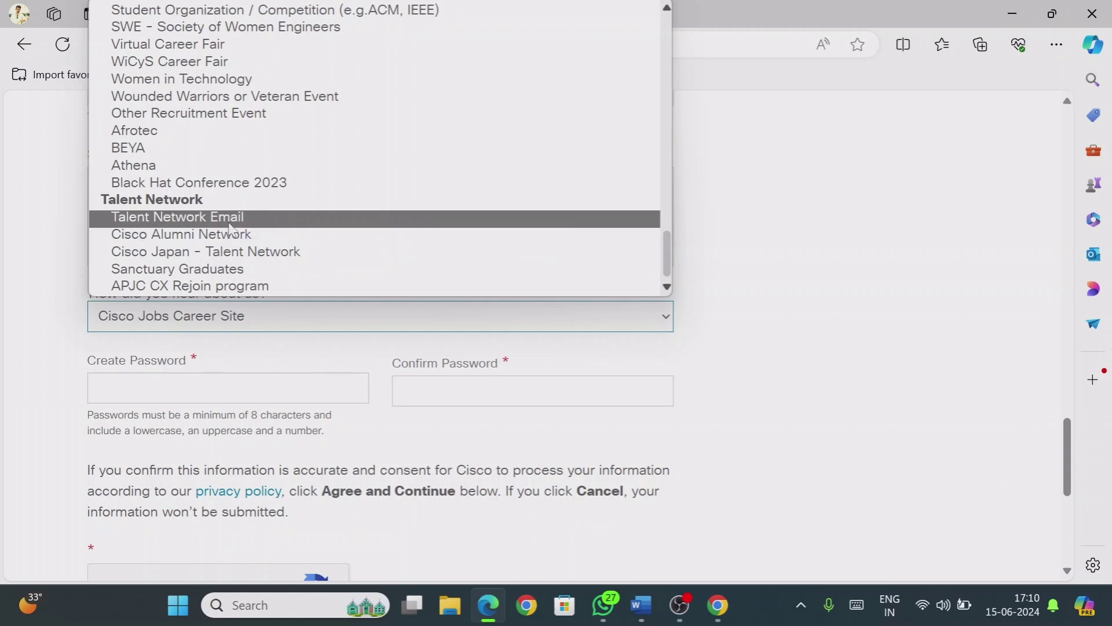
pyautogui.scroll(10, 288, 260)
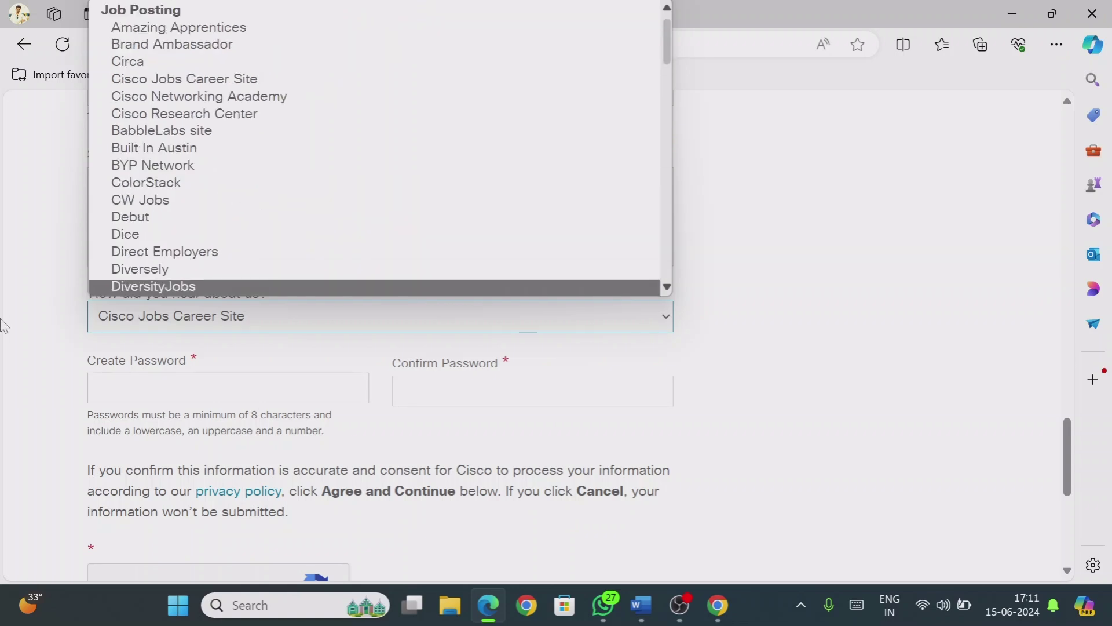
pyautogui.click(52, 282)
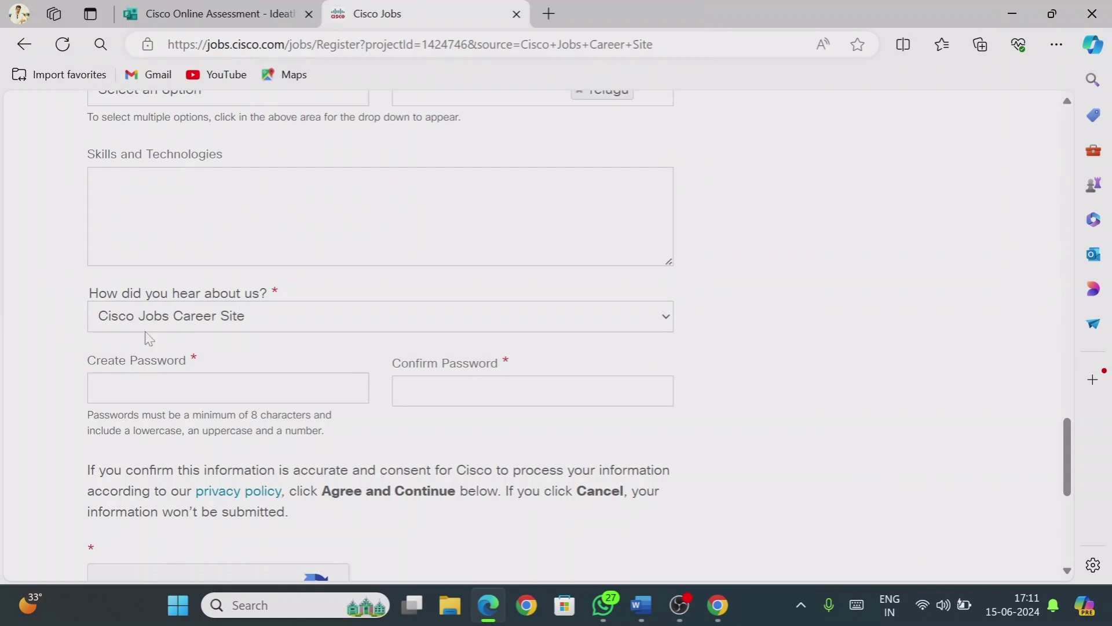
pyautogui.click(662, 325)
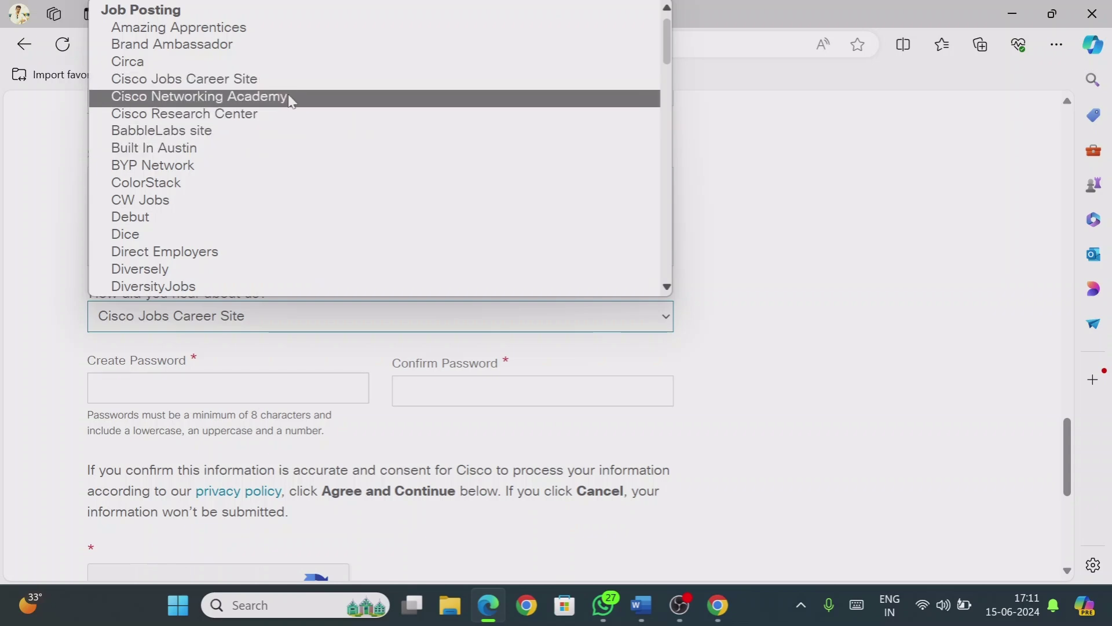
pyautogui.scroll(1, 290, 101)
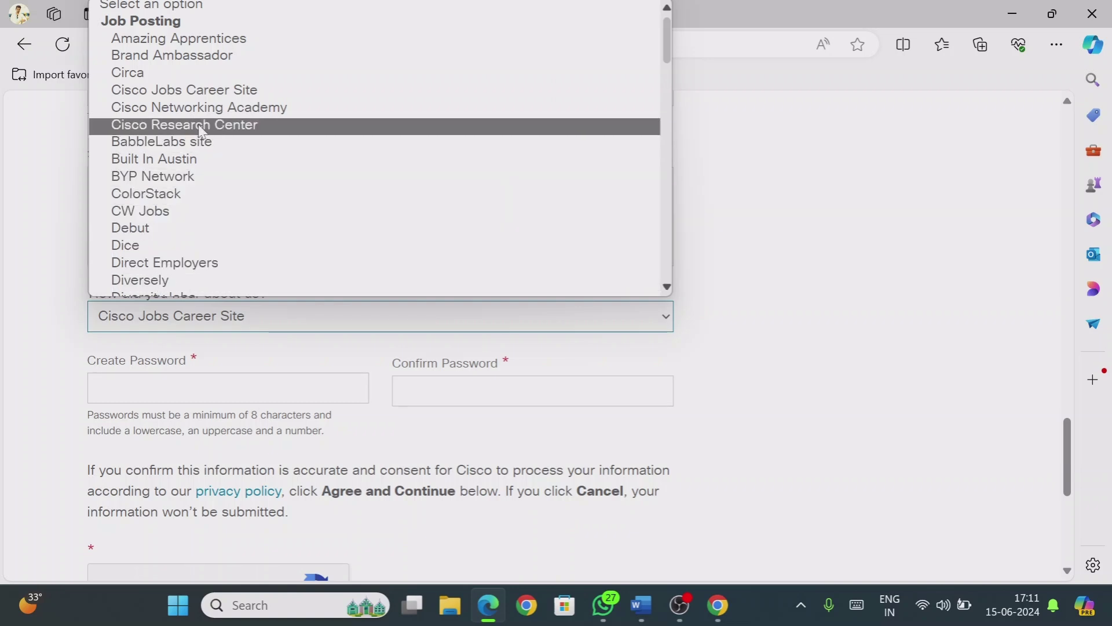
pyautogui.click(206, 109)
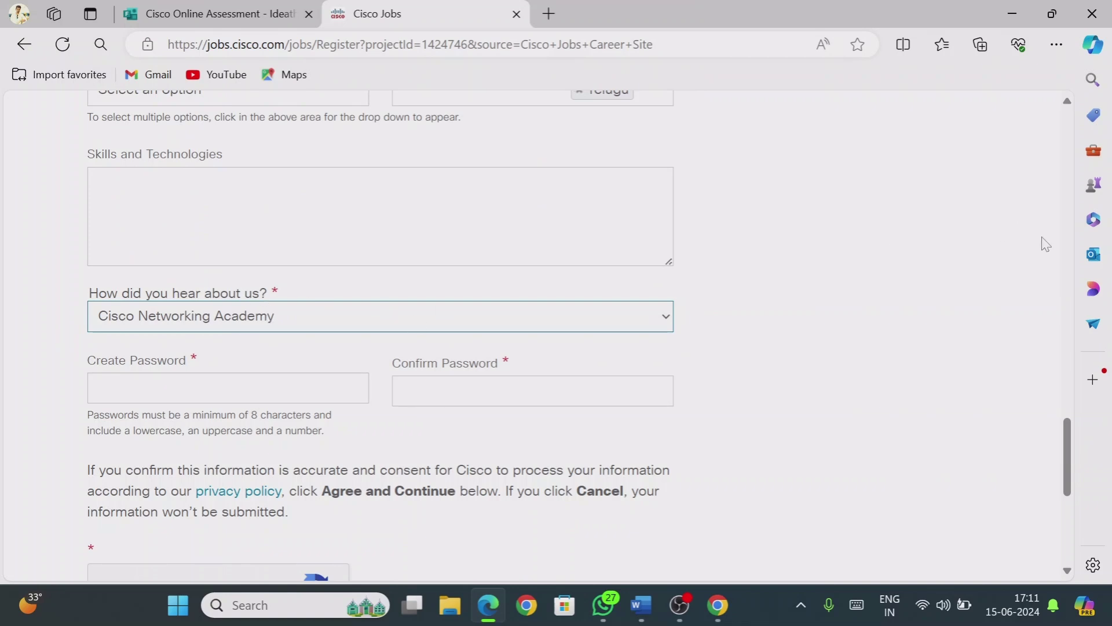
# Fill Create Password with the saved account's password and dismiss the e-mail text autofilled into Fluent Languages
pyautogui.scroll(-2, 1068, 426)
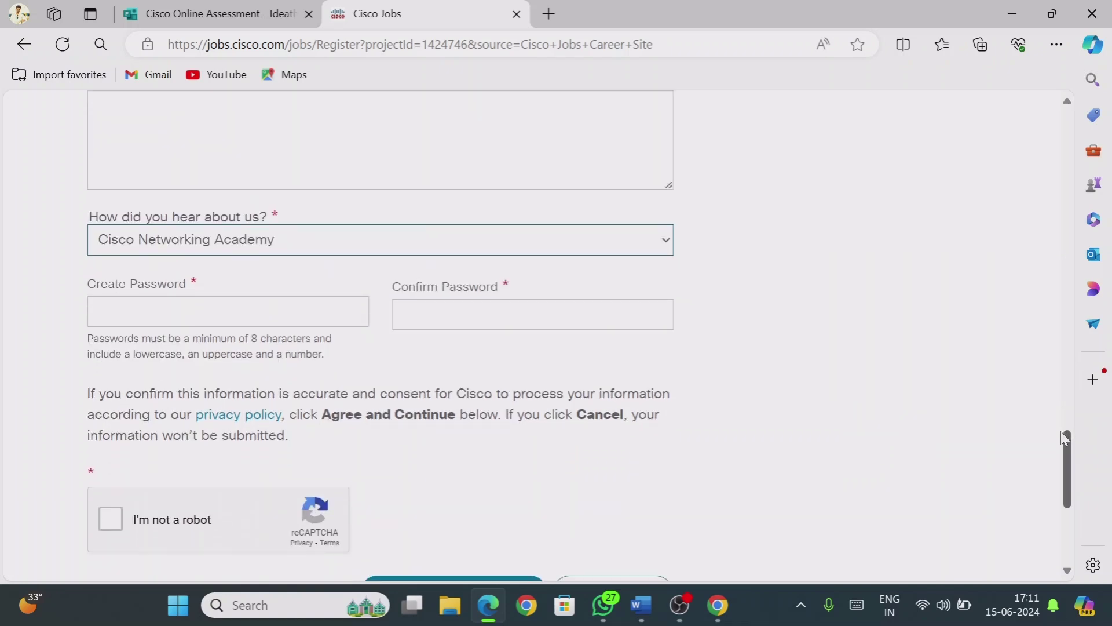
pyautogui.click(220, 262)
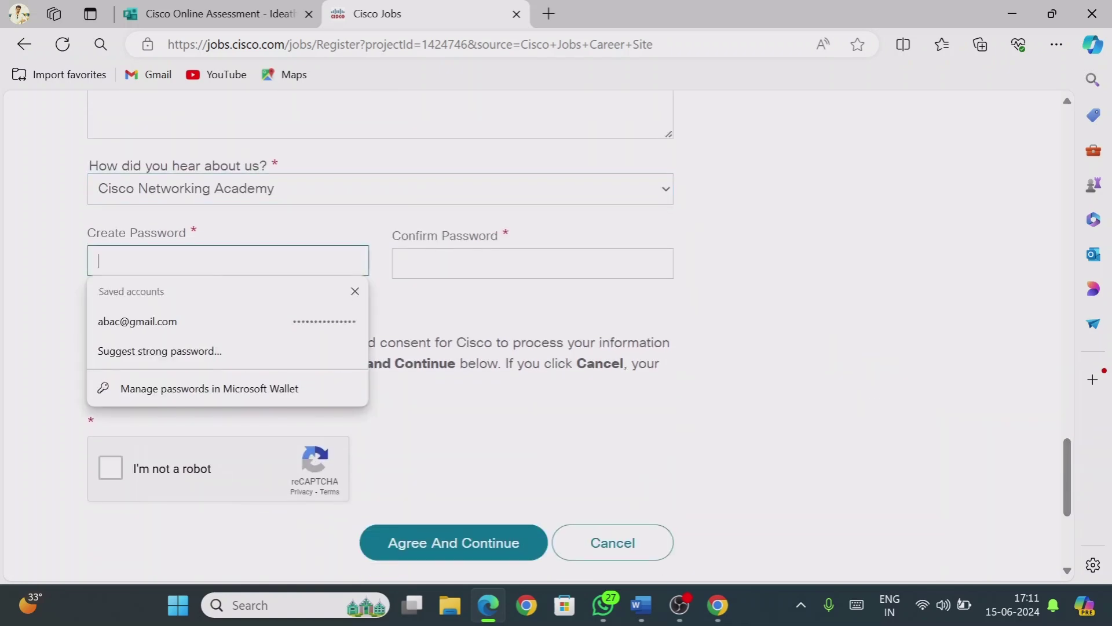
pyautogui.click(233, 314)
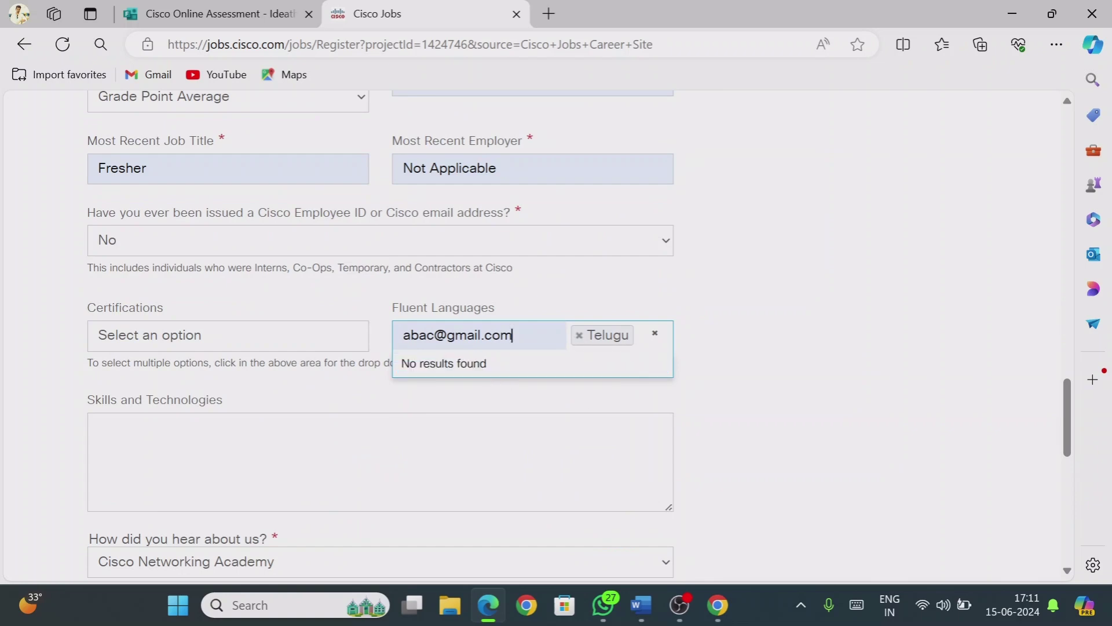
pyautogui.click(815, 365)
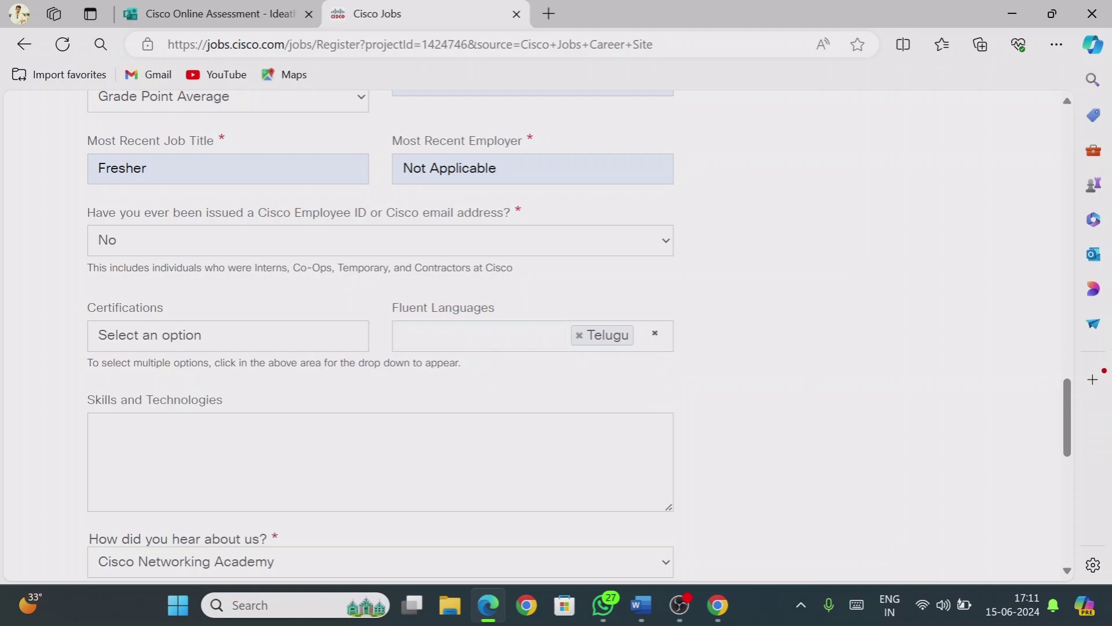
# Fill in Skills and Technologies with the text "enter"
pyautogui.click(99, 427)
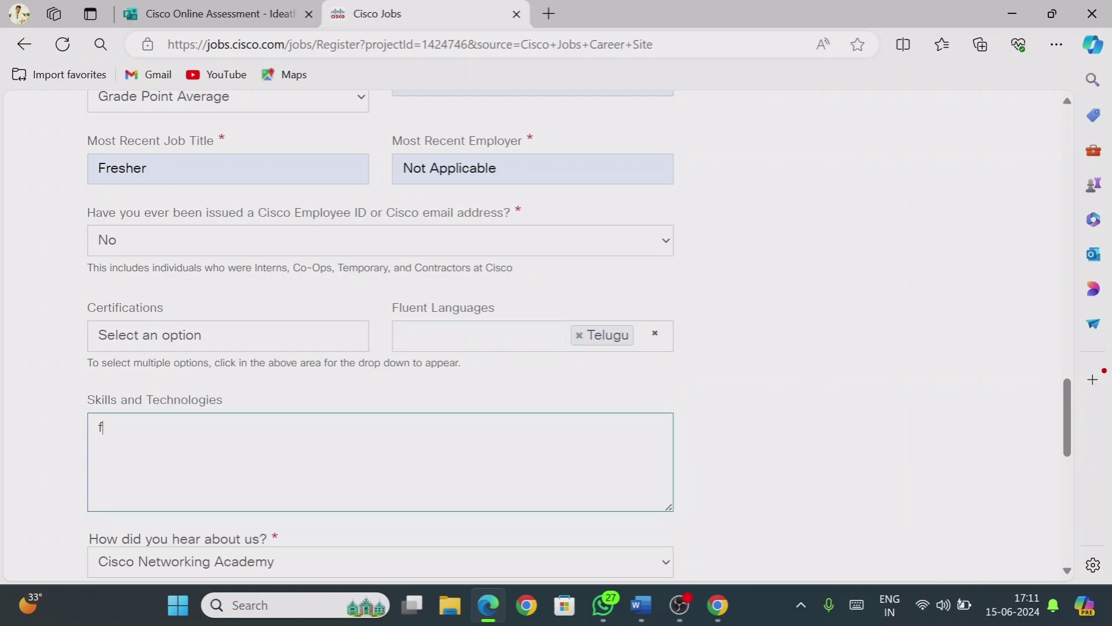
pyautogui.write('enter')
pyautogui.scroll(-4, 1062, 422)
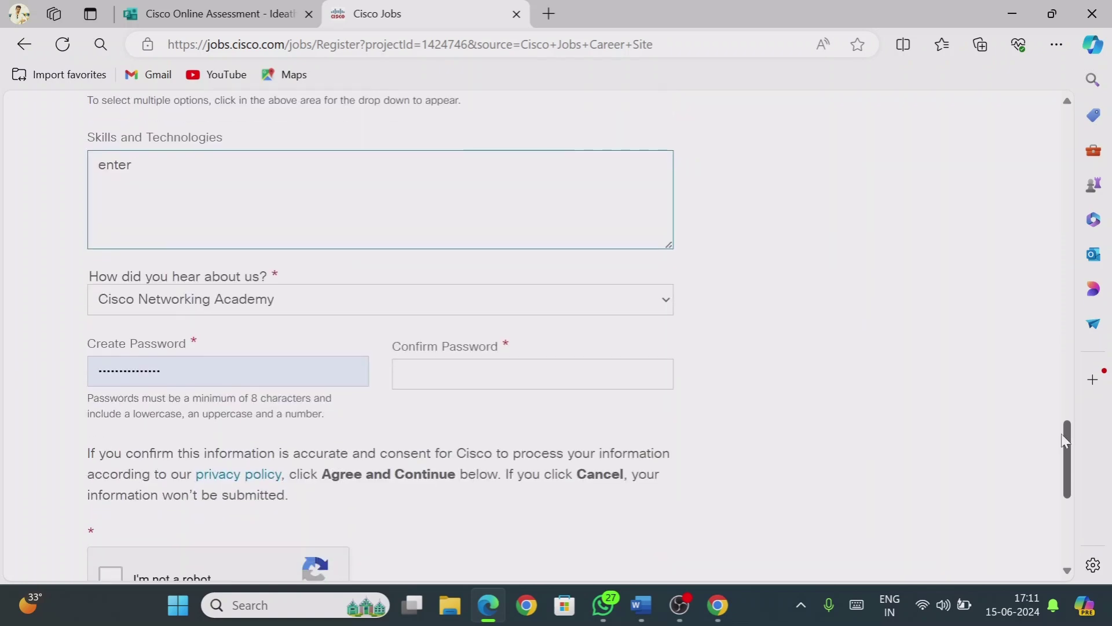
# Fill in the Confirm Password field of the application form with the account password
pyautogui.click(463, 376)
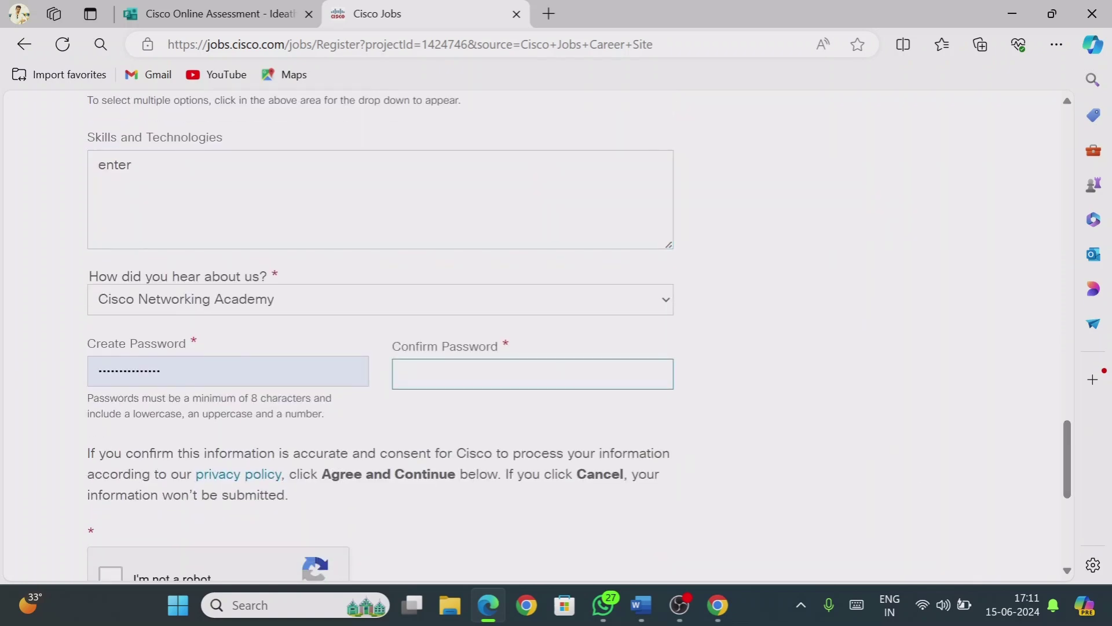
pyautogui.hotkey('shift', 'Tab')
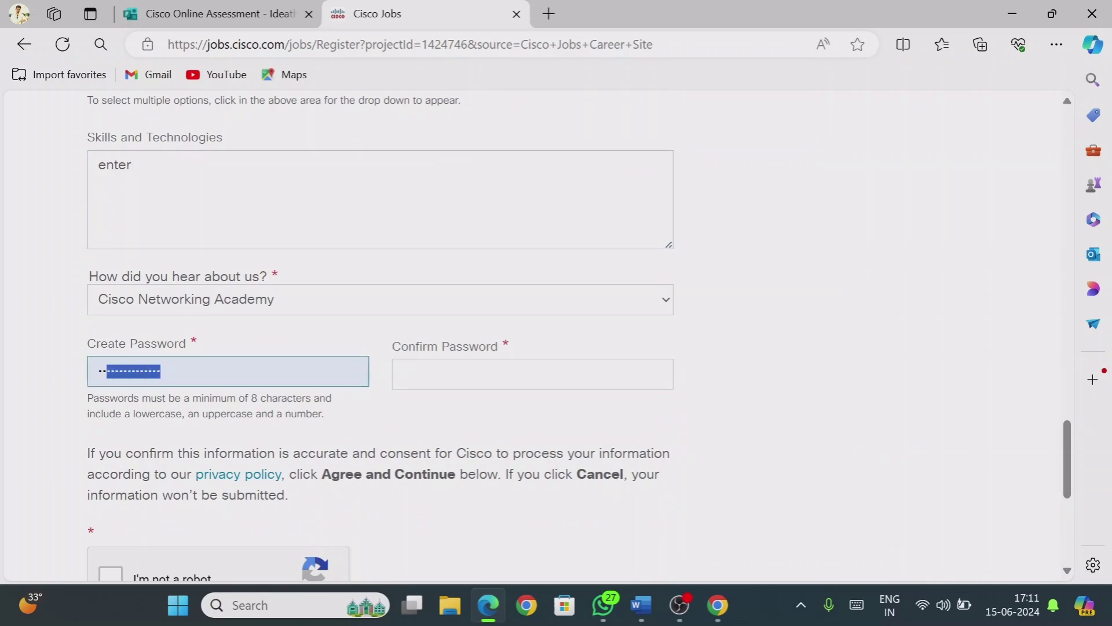
pyautogui.press('Tab')
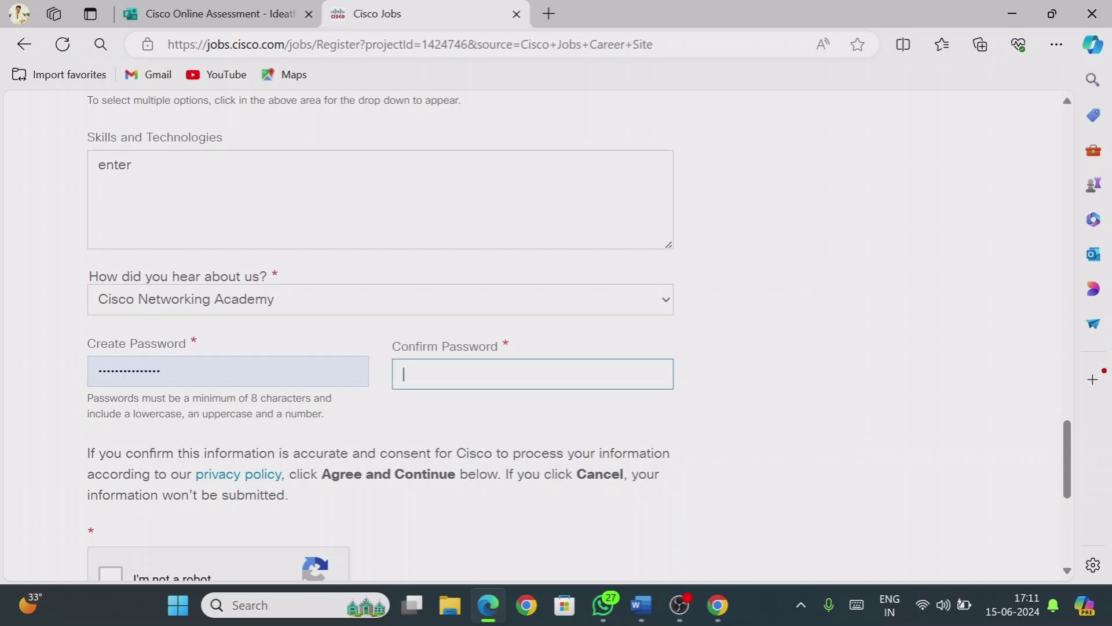
pyautogui.write('••••••••••••••••••')
# Complete the "I'm not a robot" check and submit the application info with Agree and Continue
pyautogui.scroll(-1, 1070, 446)
pyautogui.scroll(-1, 1071, 446)
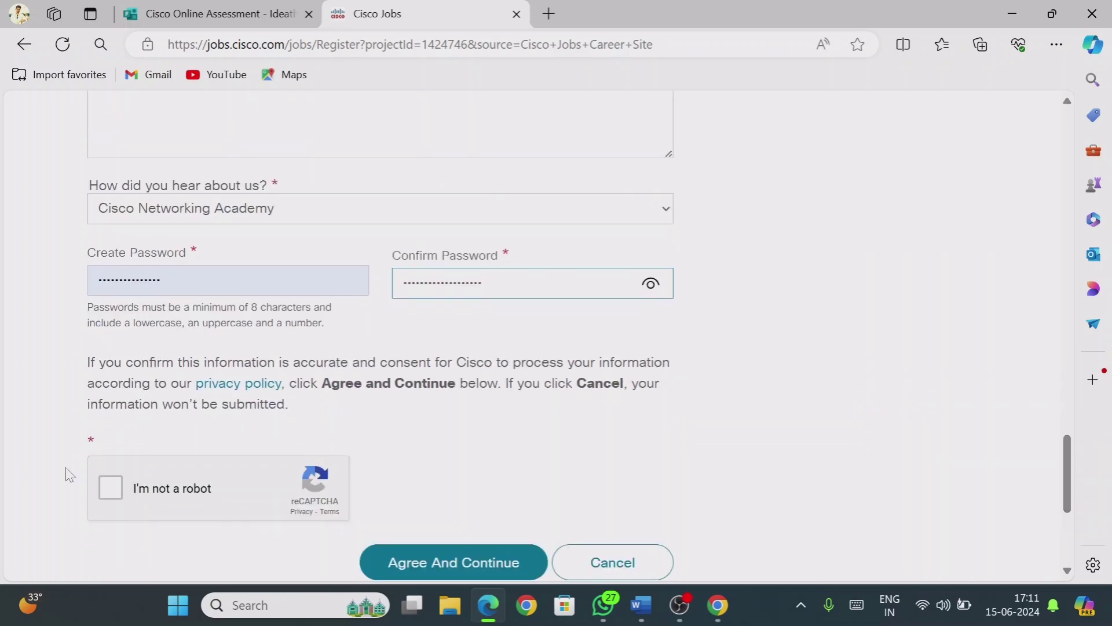
pyautogui.click(113, 497)
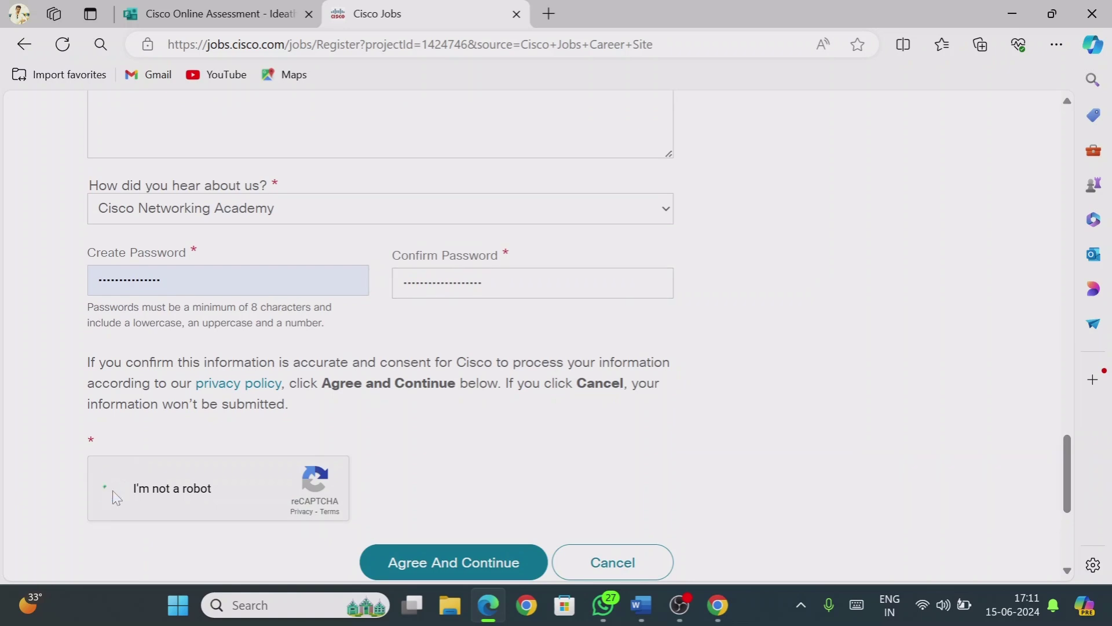
pyautogui.click(467, 573)
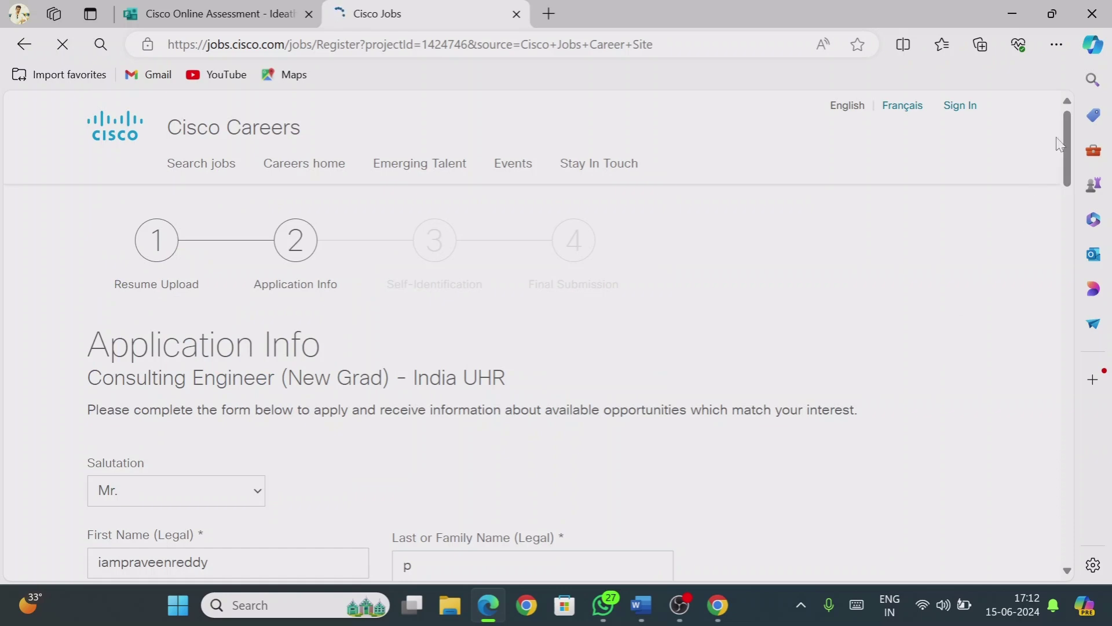
# Clear the Create Password field, enter a new account password and resubmit the application info form
pyautogui.moveTo(1067, 124); pyautogui.dragTo(1057, 450)
pyautogui.click(231, 354)
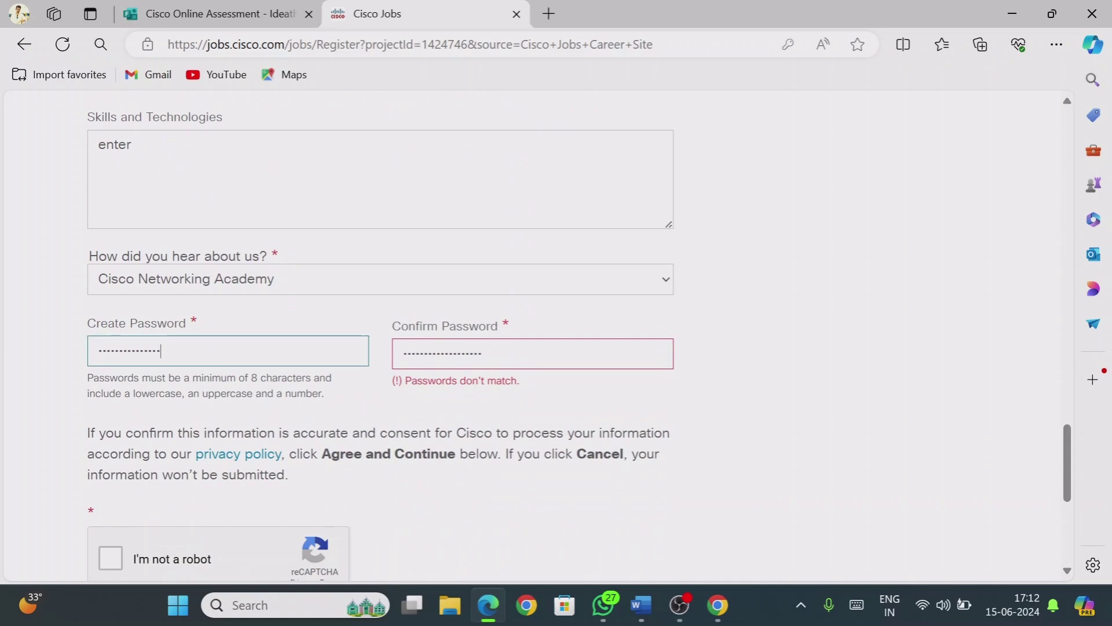
pyautogui.press('BackSpace')
pyautogui.press('BackSpace')
pyautogui.press('BackSpace')
pyautogui.press('BackSpace')
pyautogui.press('BackSpace')
pyautogui.press('BackSpace')
pyautogui.press('BackSpace')
pyautogui.press('BackSpace')
pyautogui.press('BackSpace')
pyautogui.press('BackSpace')
pyautogui.press('BackSpace')
pyautogui.press('BackSpace')
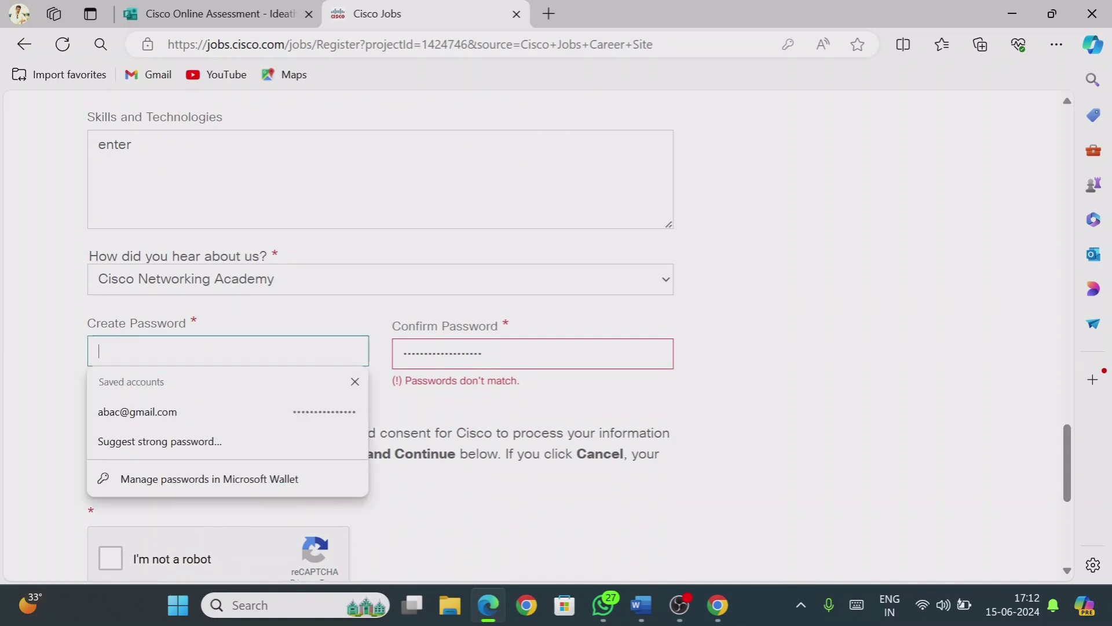
pyautogui.write('a')
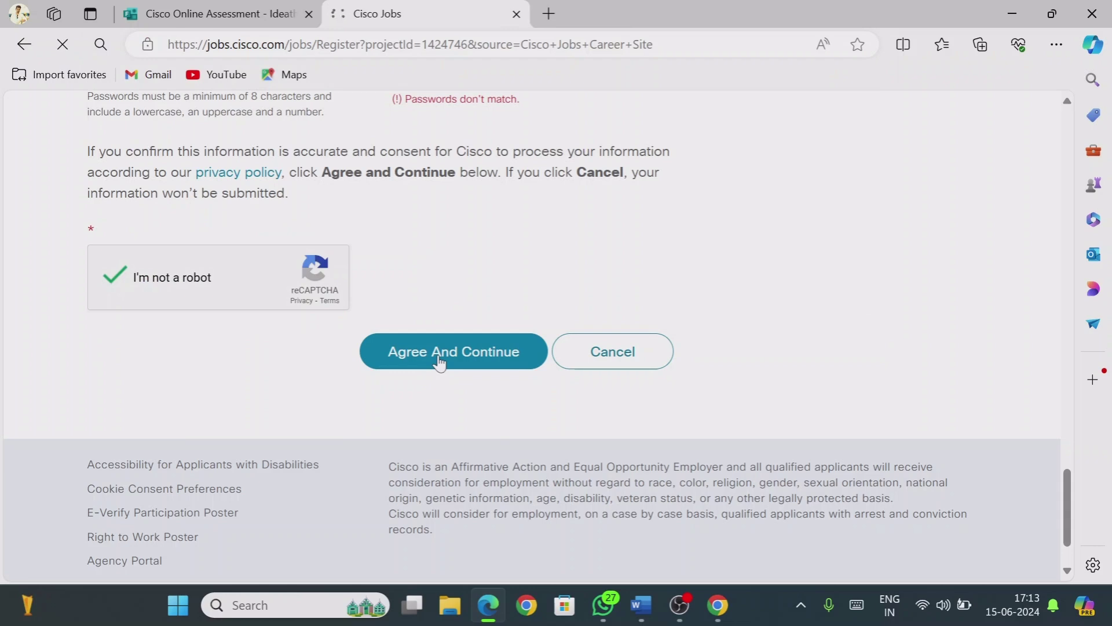
pyautogui.click(439, 356)
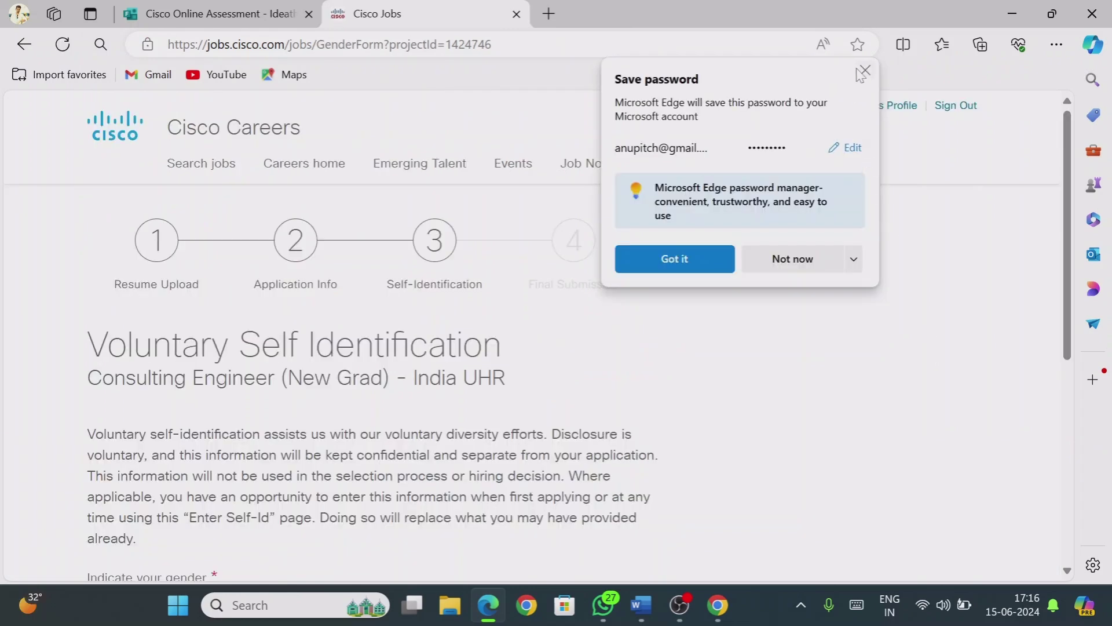
# Dismiss the browser's offer to save the password and complete the voluntary self-identification with the gender Male
pyautogui.click(861, 72)
pyautogui.moveTo(1068, 195); pyautogui.dragTo(1065, 273)
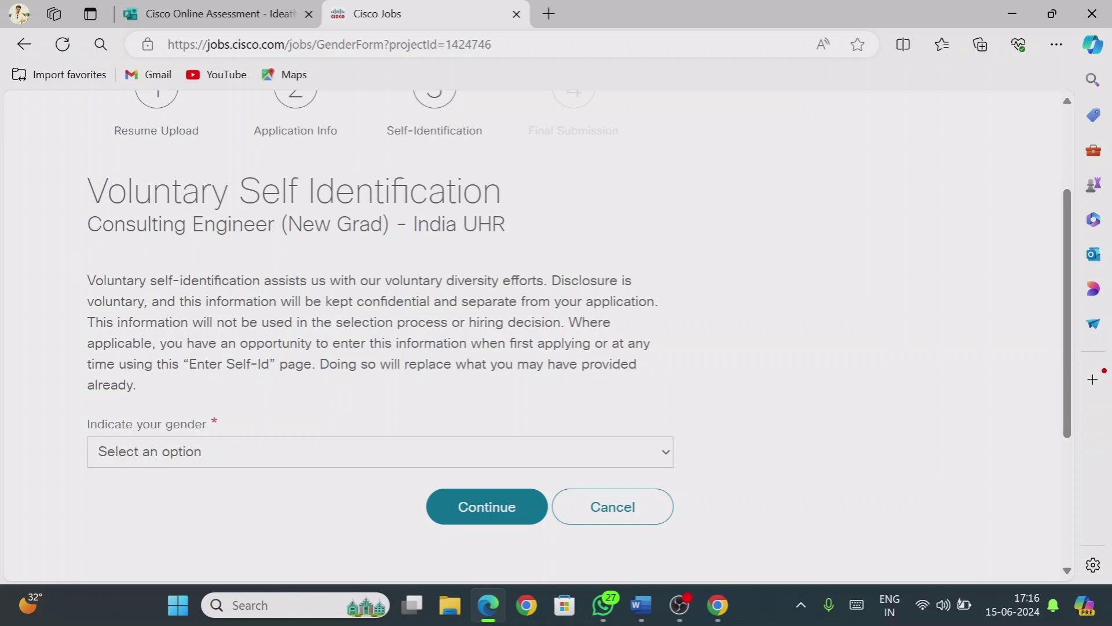
pyautogui.moveTo(186, 302); pyautogui.dragTo(422, 365)
pyautogui.click(305, 403)
pyautogui.click(193, 457)
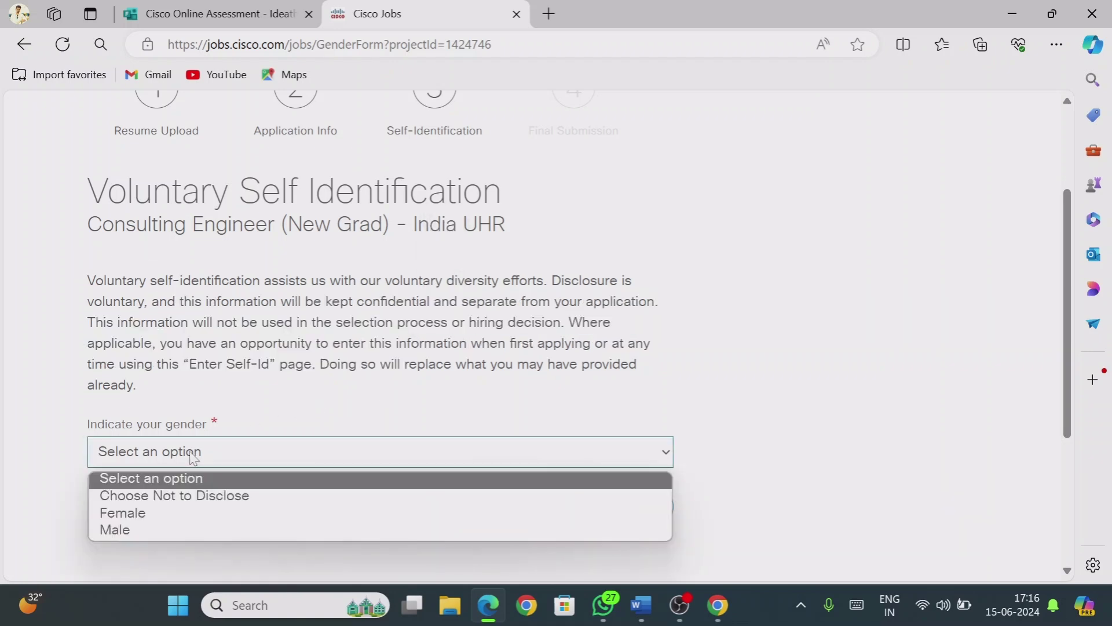
pyautogui.click(141, 529)
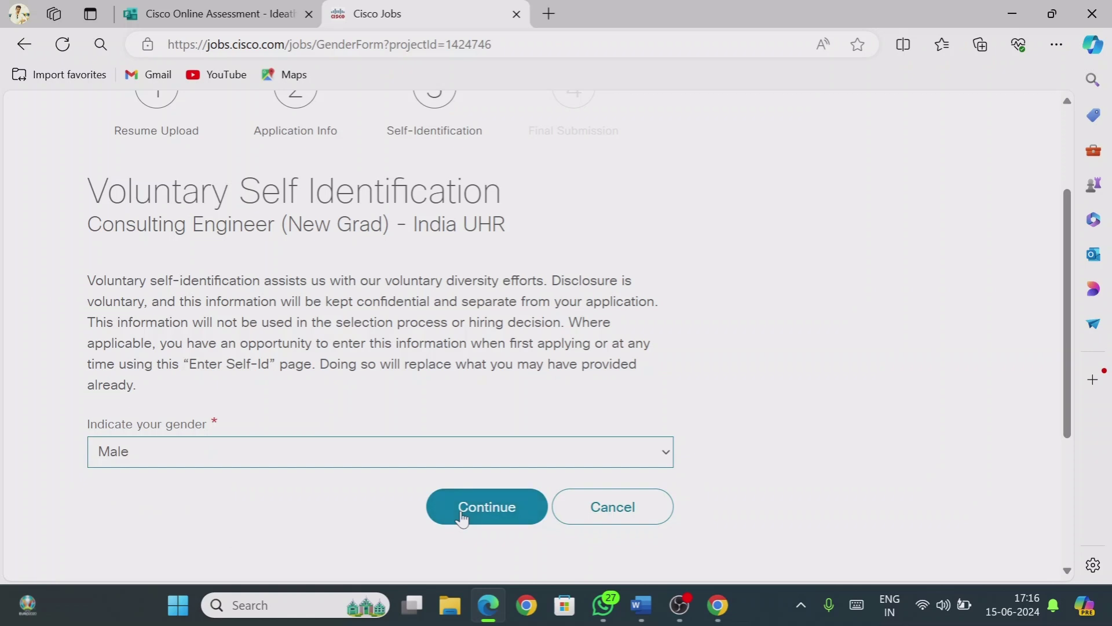
pyautogui.click(463, 514)
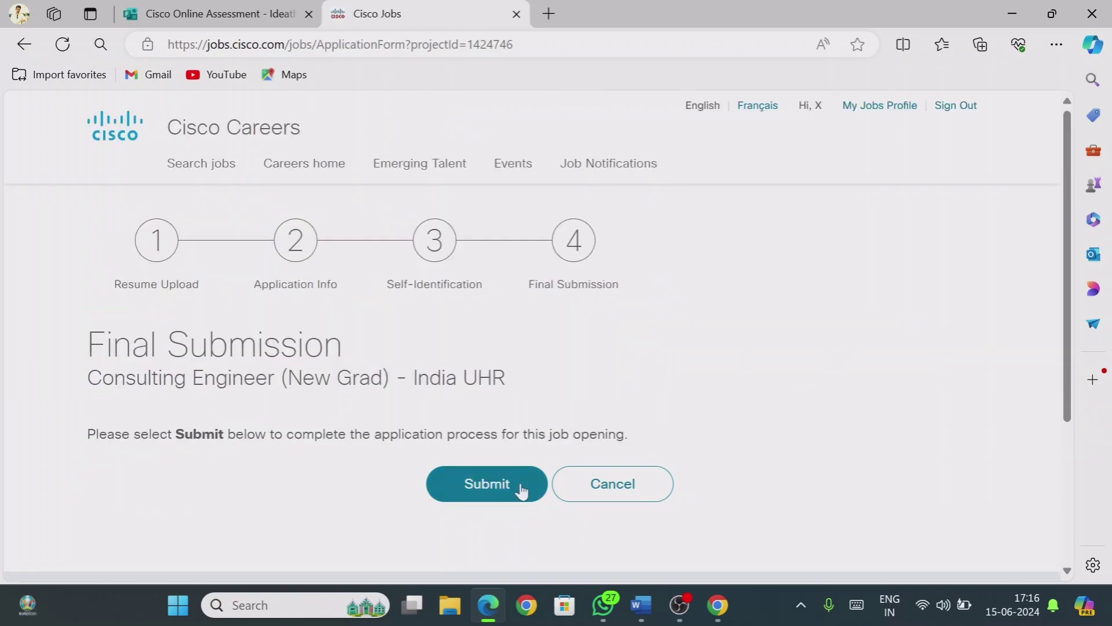
# Submit the Consulting Engineer (New Grad) application and view its entry under Open Jobs in My Jobs Profile
pyautogui.click(487, 491)
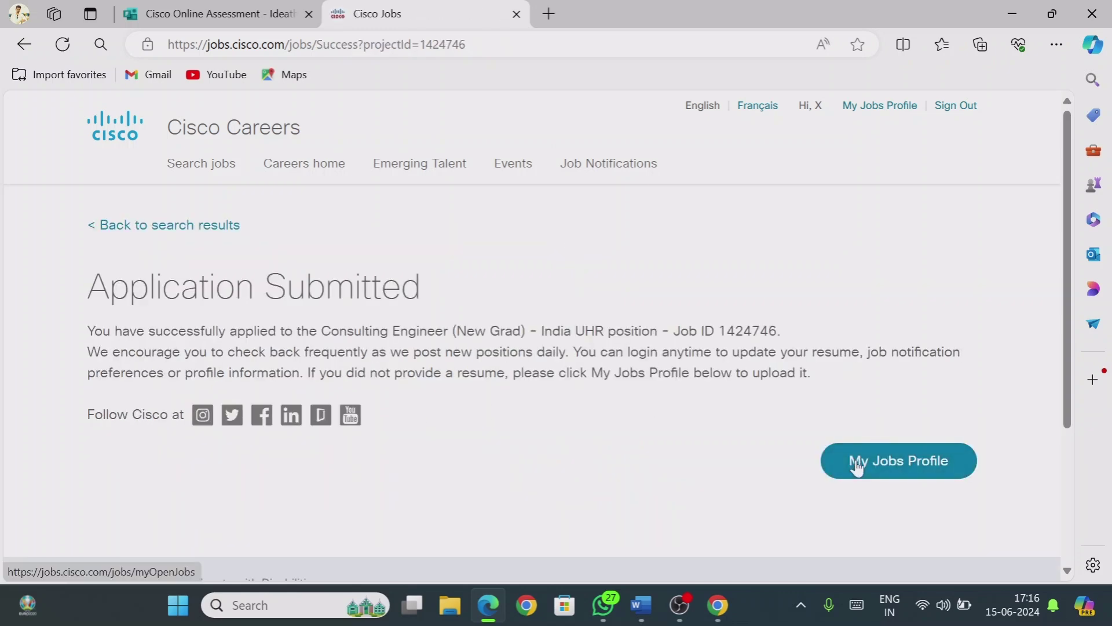
pyautogui.click(858, 466)
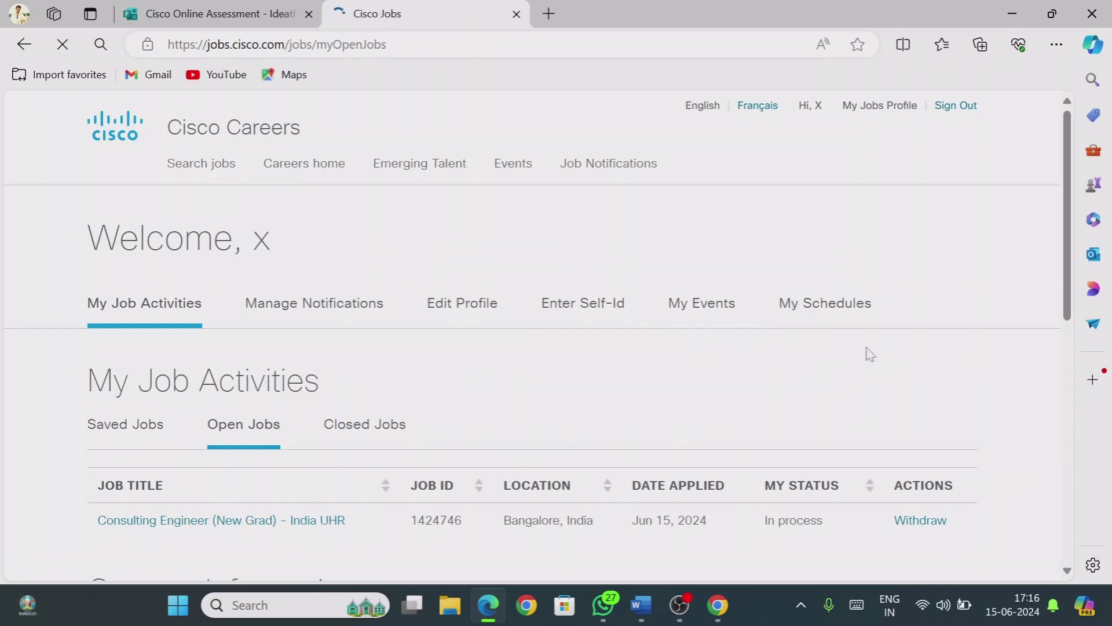
pyautogui.moveTo(1065, 202); pyautogui.dragTo(1065, 293)
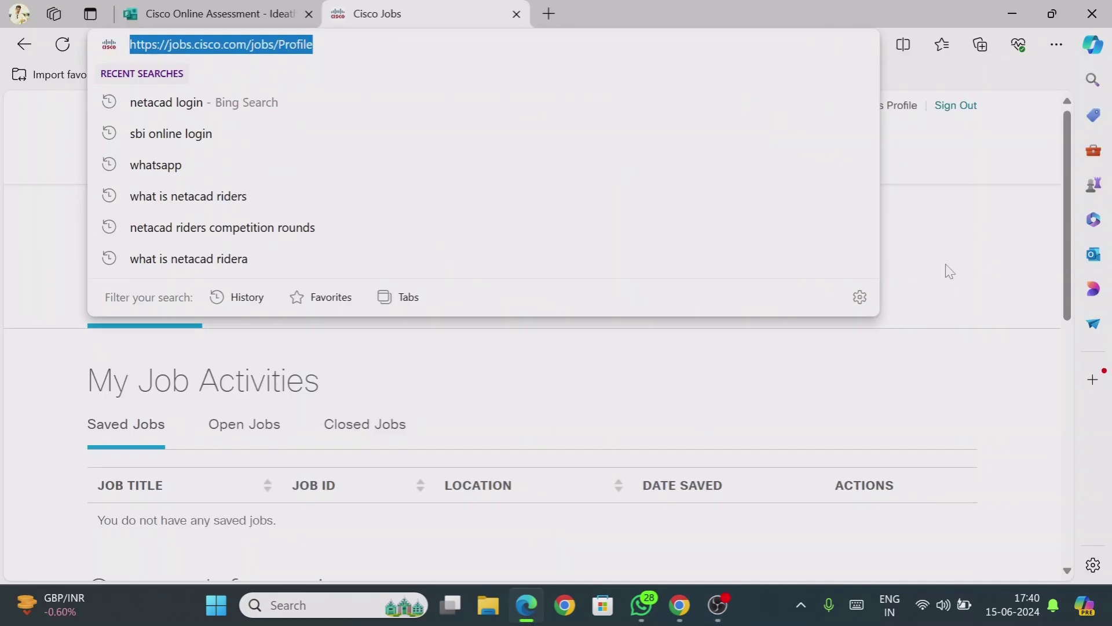
# Review the saved jobs, contact information and resume sections of the jobs profile, and open the Edit Profile page
pyautogui.click(961, 245)
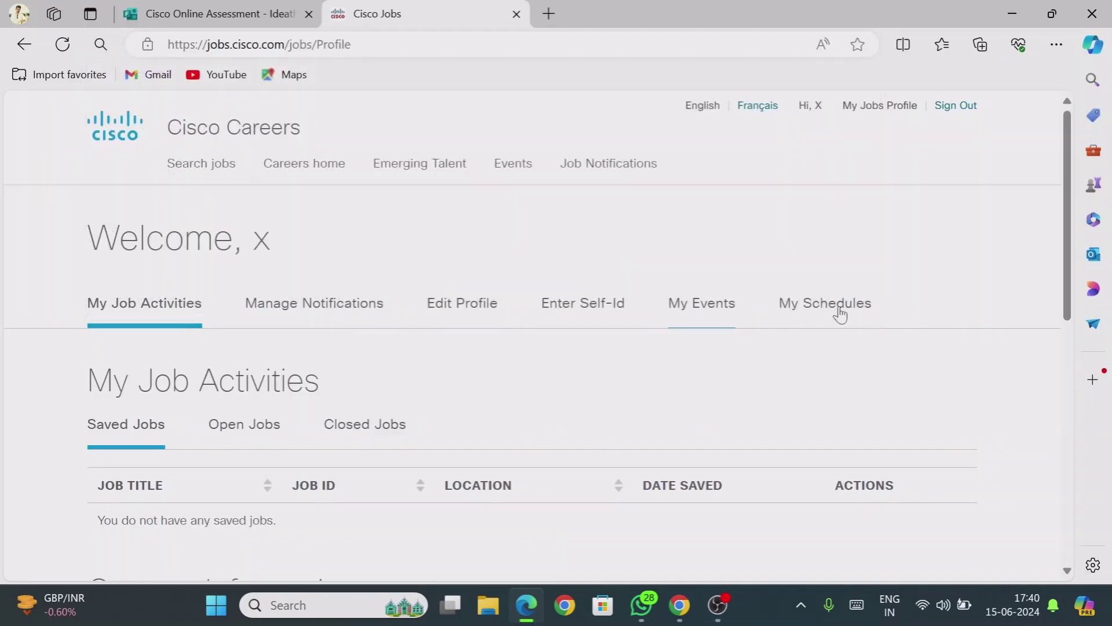
pyautogui.moveTo(1065, 166); pyautogui.dragTo(1030, 338)
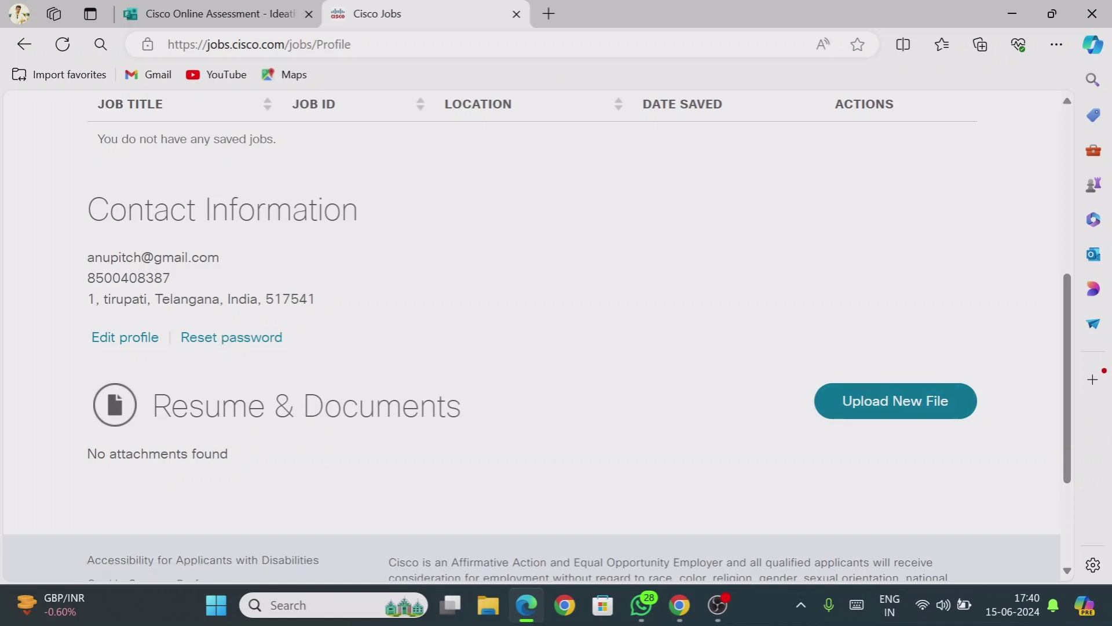
pyautogui.moveTo(1066, 350); pyautogui.dragTo(1058, 199)
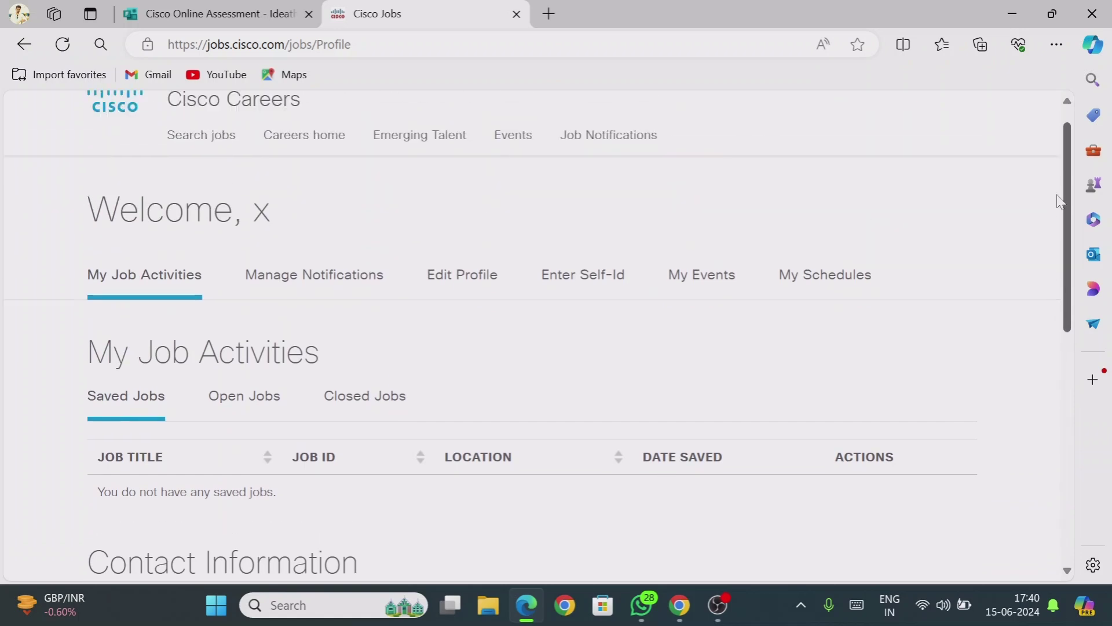
pyautogui.click(465, 283)
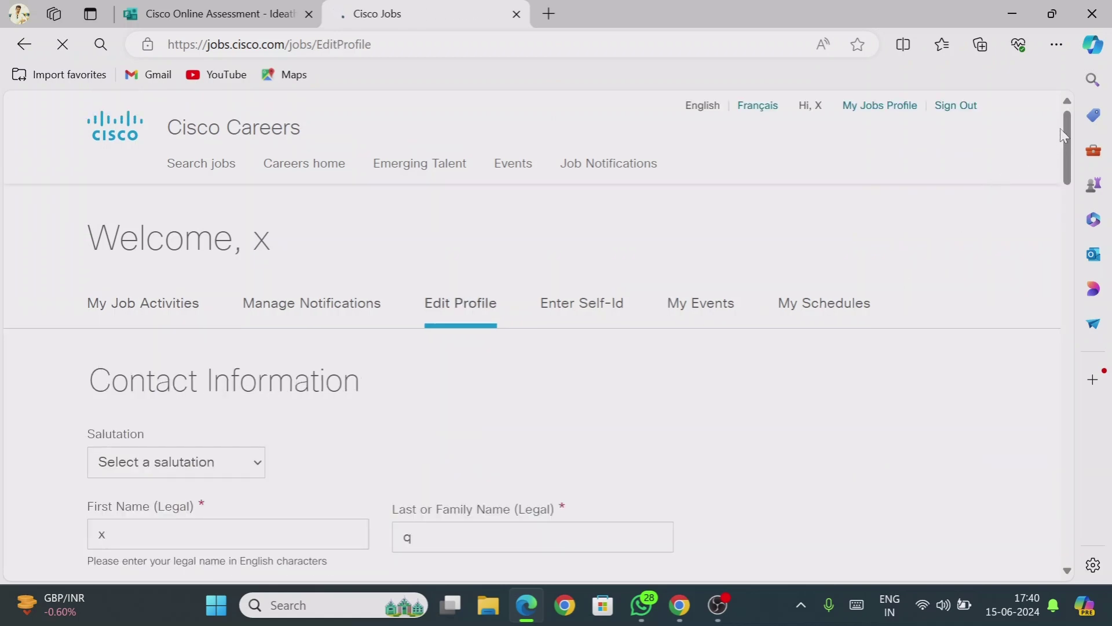
pyautogui.moveTo(1065, 119); pyautogui.dragTo(1020, 127)
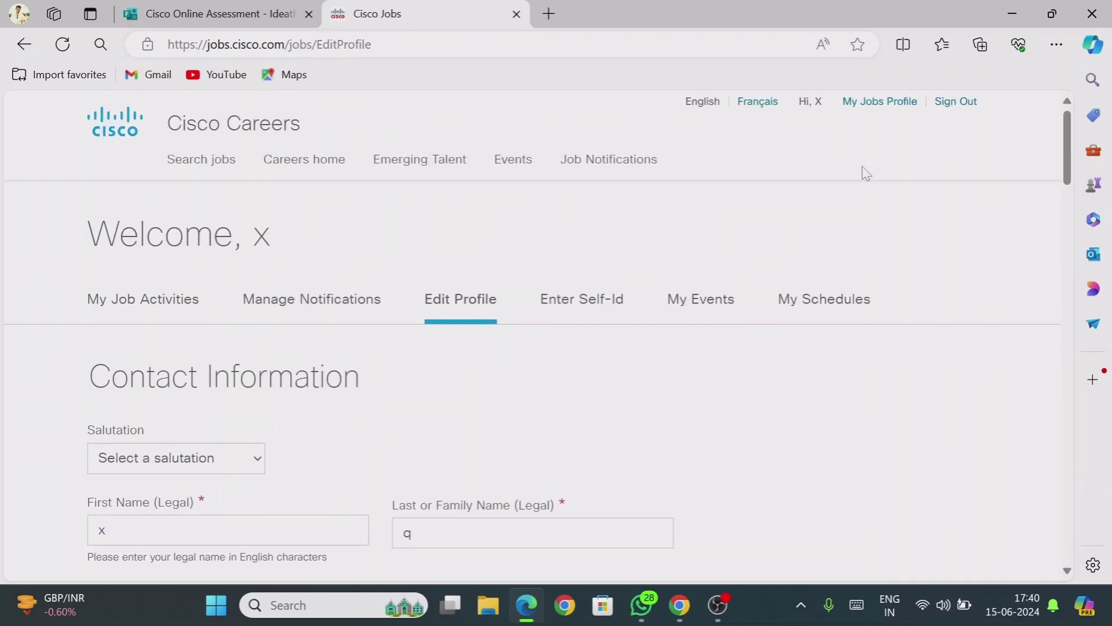
# Apply for the Software Consulting Engineer role linked in question 17 of the Ideathon form and open My Jobs Profile
pyautogui.click(205, 14)
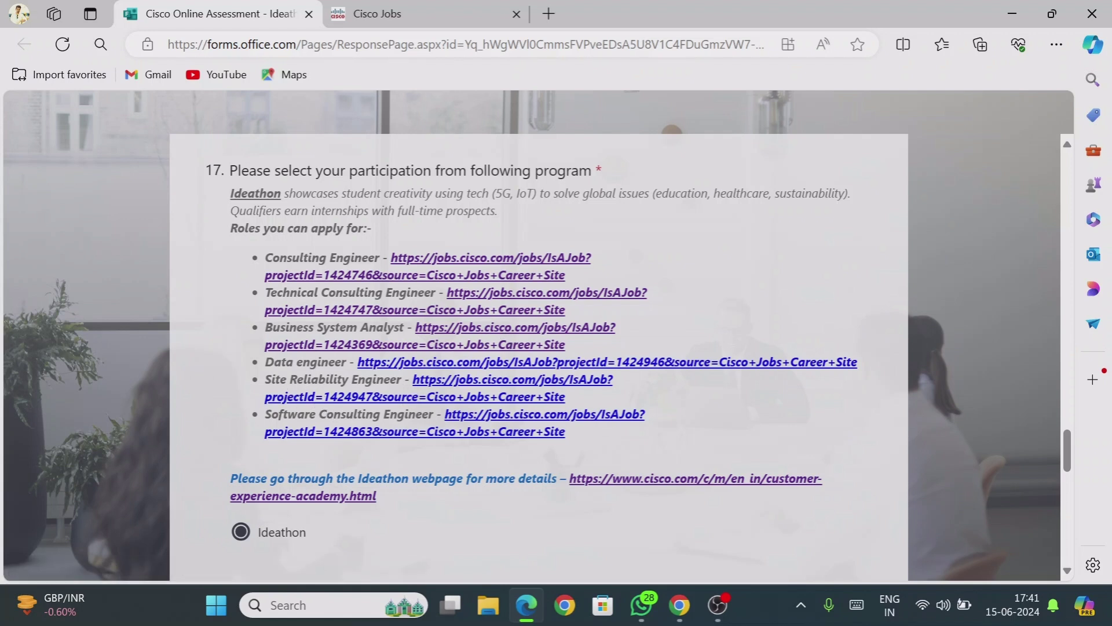
pyautogui.click(522, 424)
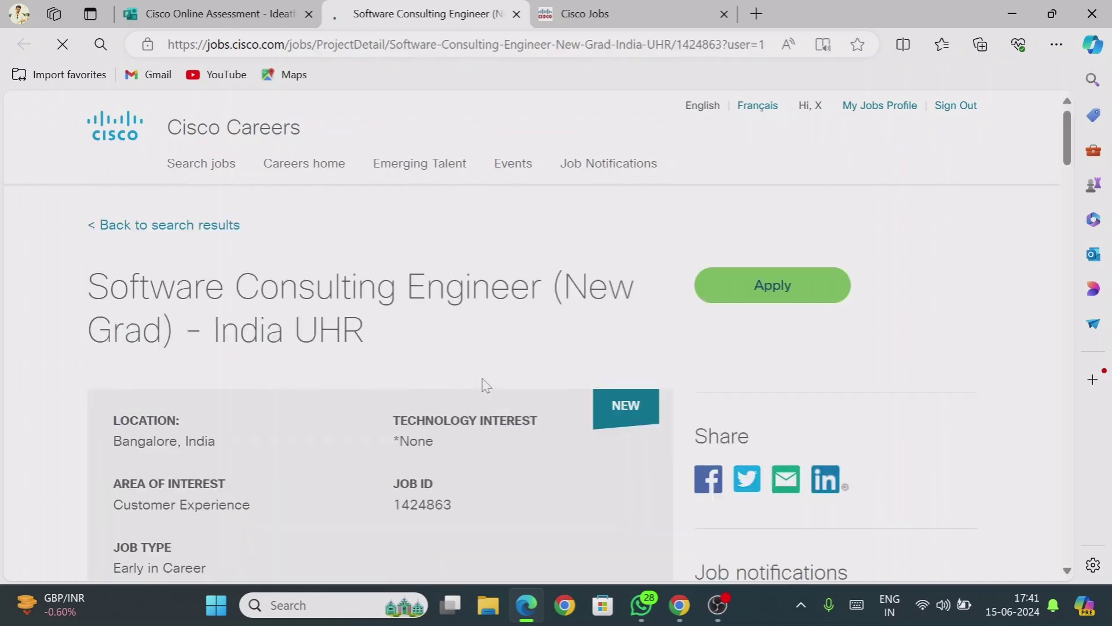
pyautogui.click(777, 298)
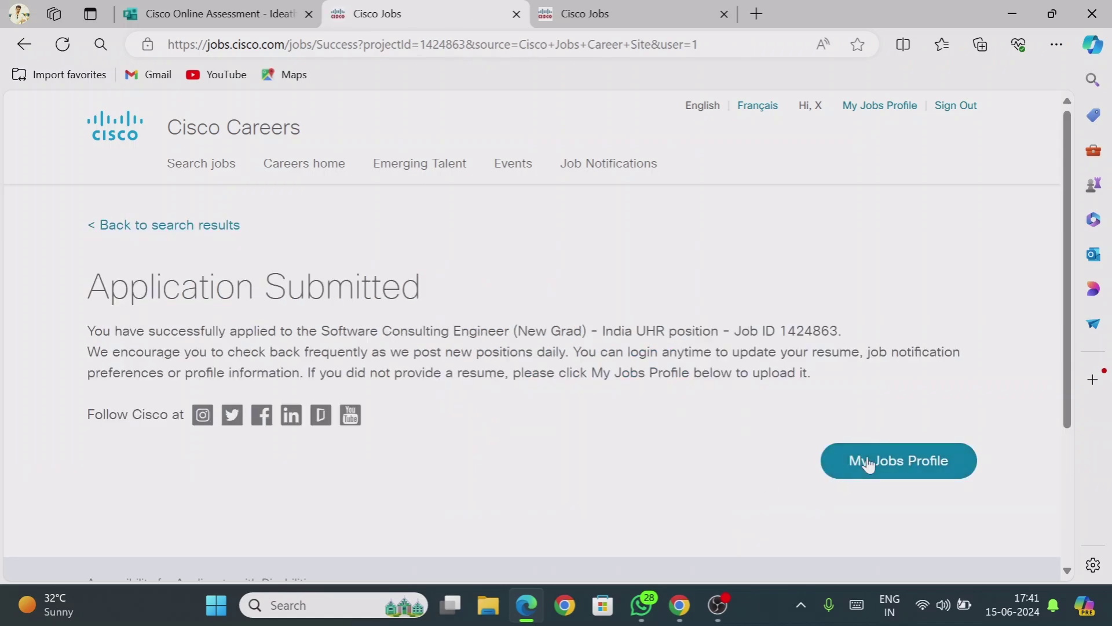
pyautogui.click(867, 463)
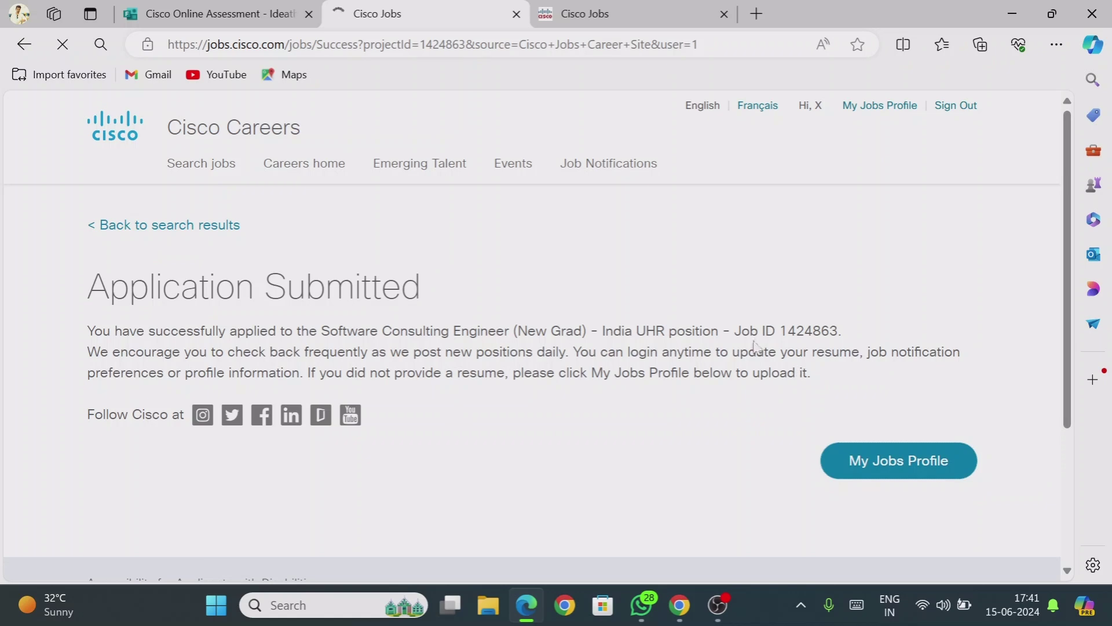